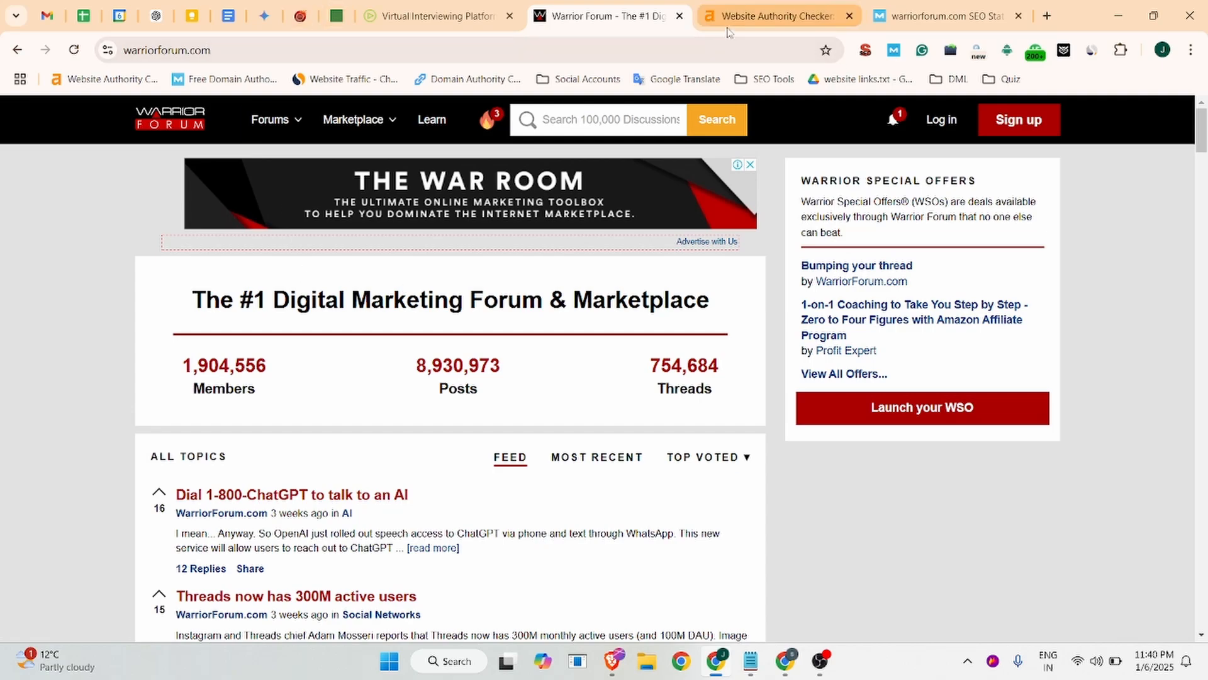
# Look over the Warrior Forum homepage, then review the site's authority figures in the Website Authority Checker and Moz results
pyautogui.scroll(-2, 218, 371)
pyautogui.scroll(-15, 217, 377)
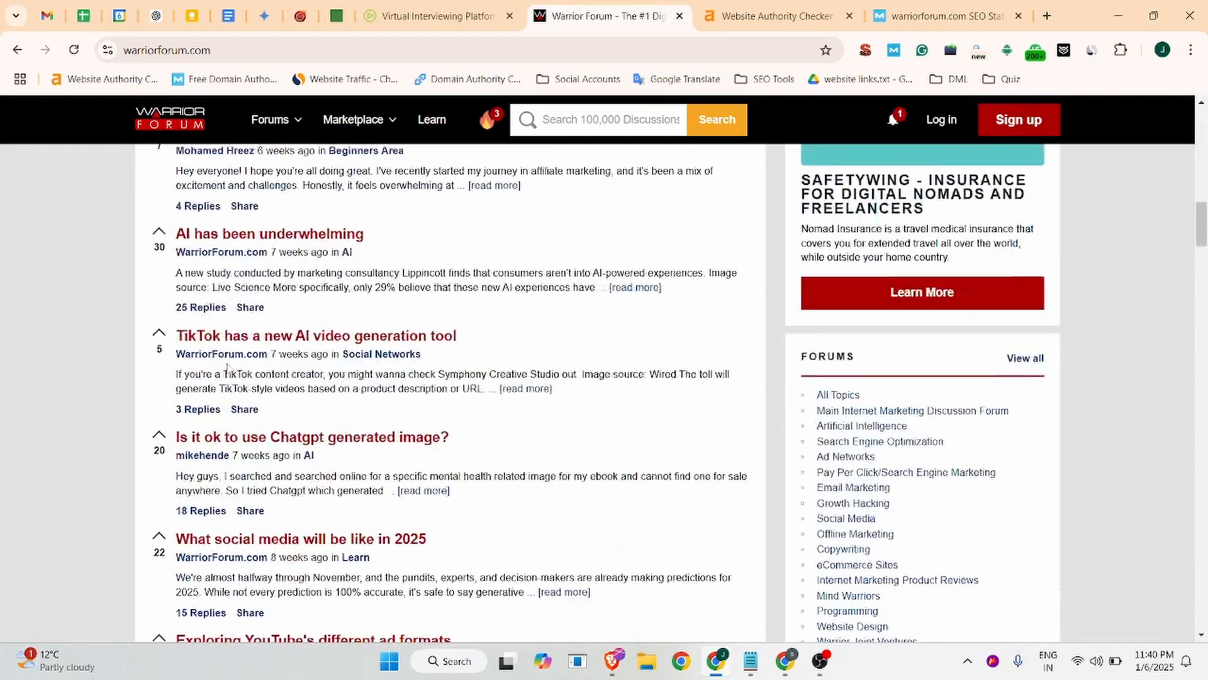
pyautogui.scroll(17, 351, 328)
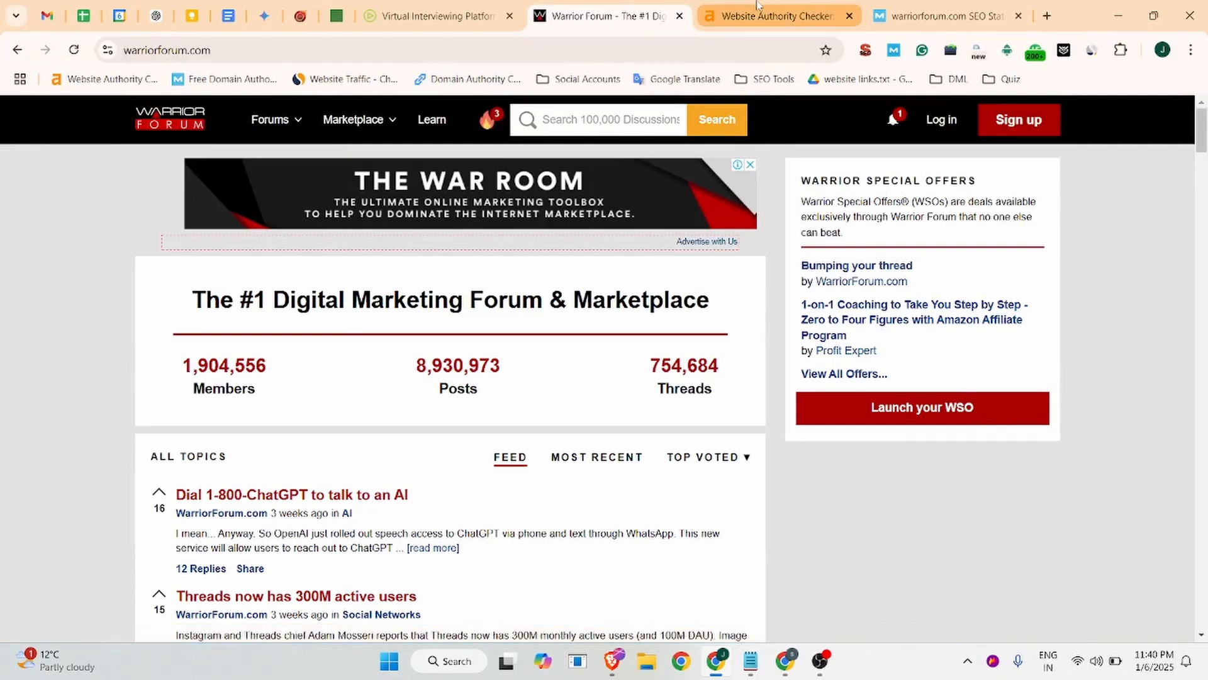
pyautogui.click(756, 6)
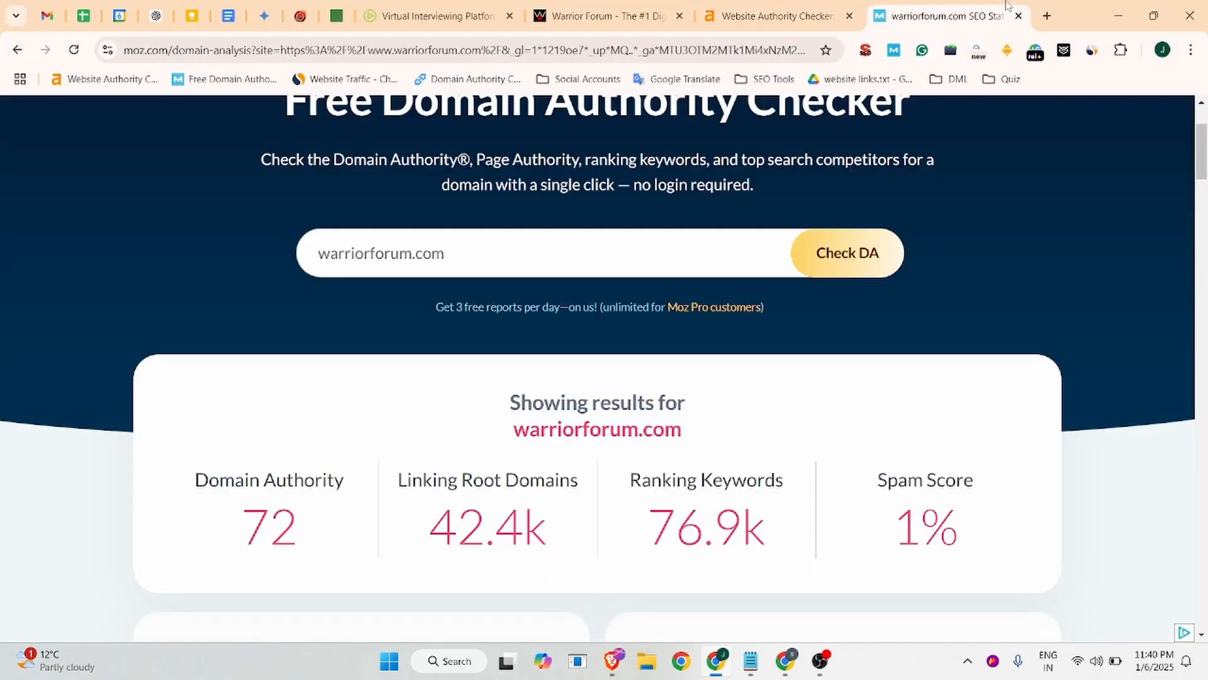
pyautogui.click(1007, 8)
pyautogui.click(601, 14)
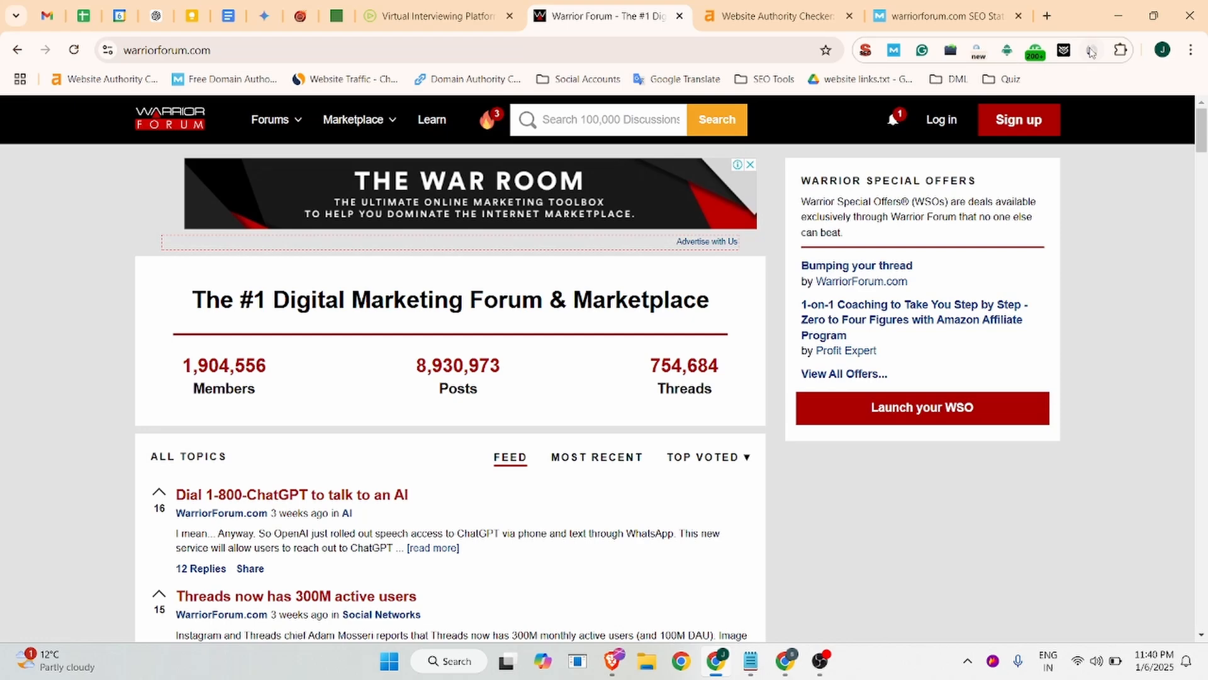
# Review warriorforum.com's visits, top keywords, rankings and geography in the Similarweb extension
pyautogui.click(1092, 50)
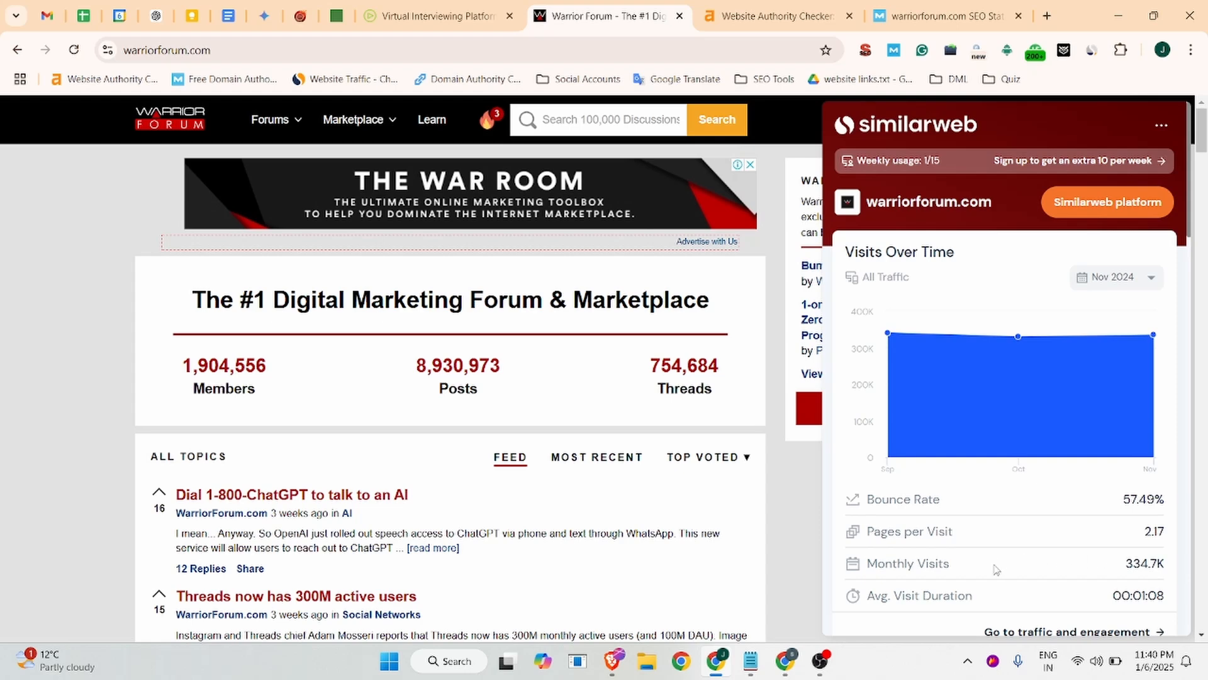
pyautogui.scroll(-6, 993, 567)
pyautogui.scroll(-10, 872, 510)
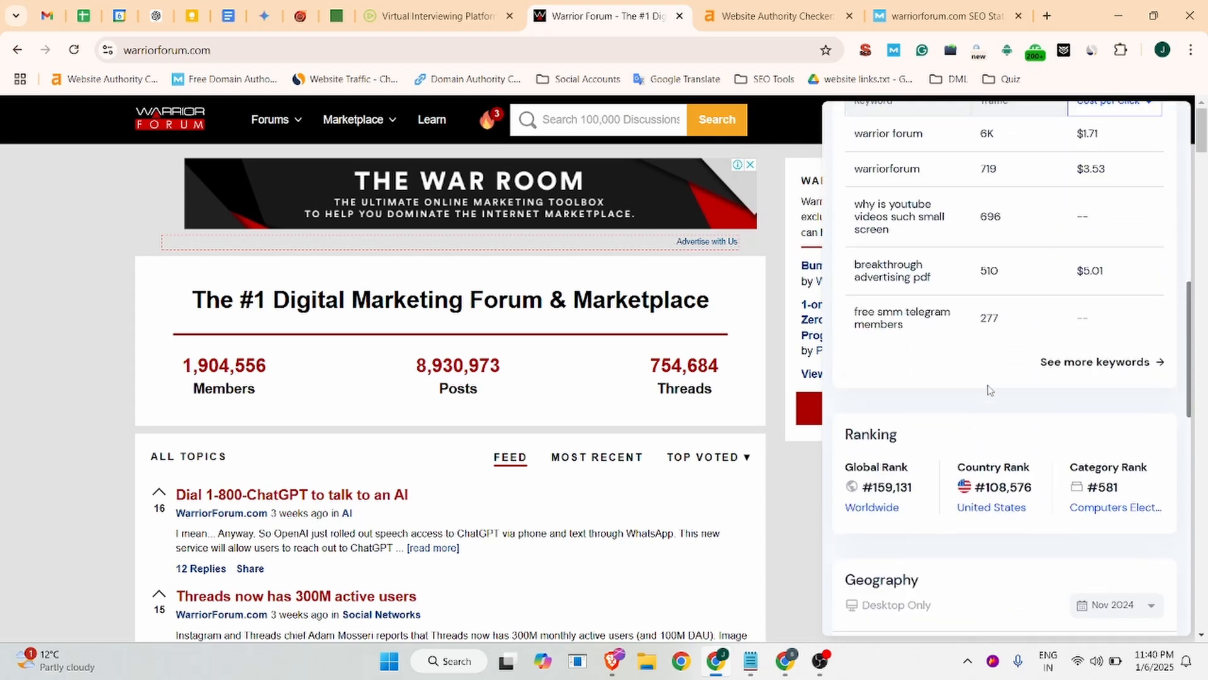
pyautogui.scroll(-3, 987, 400)
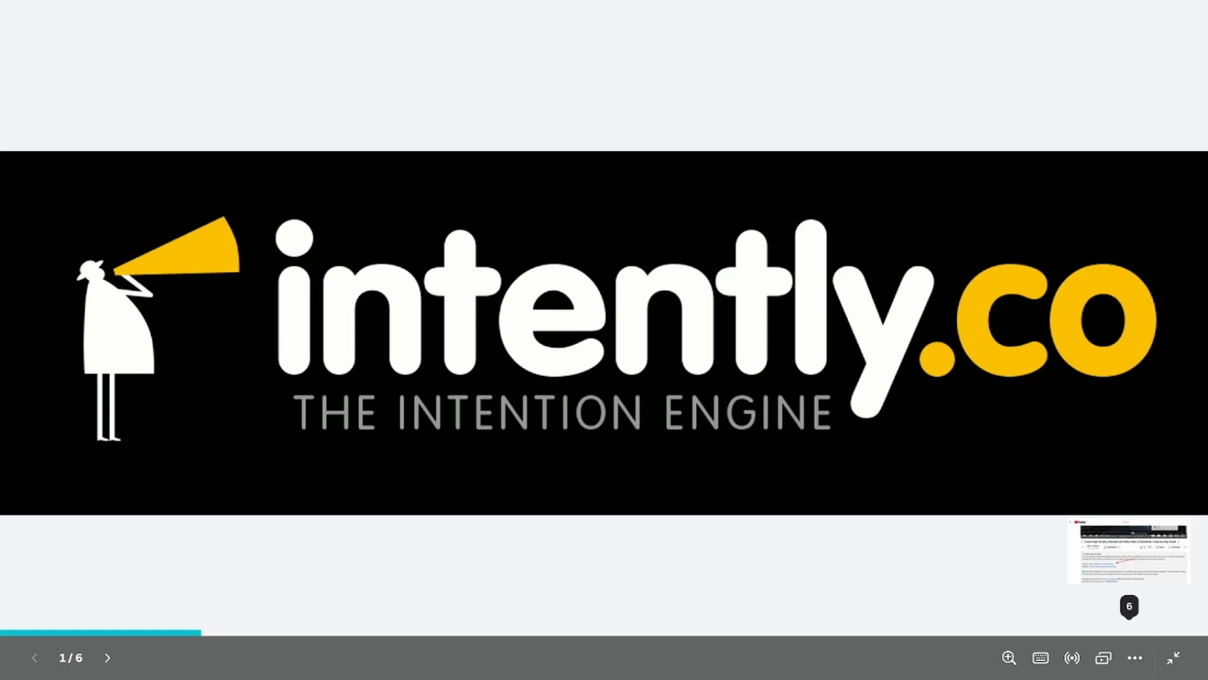
pyautogui.press('Right')
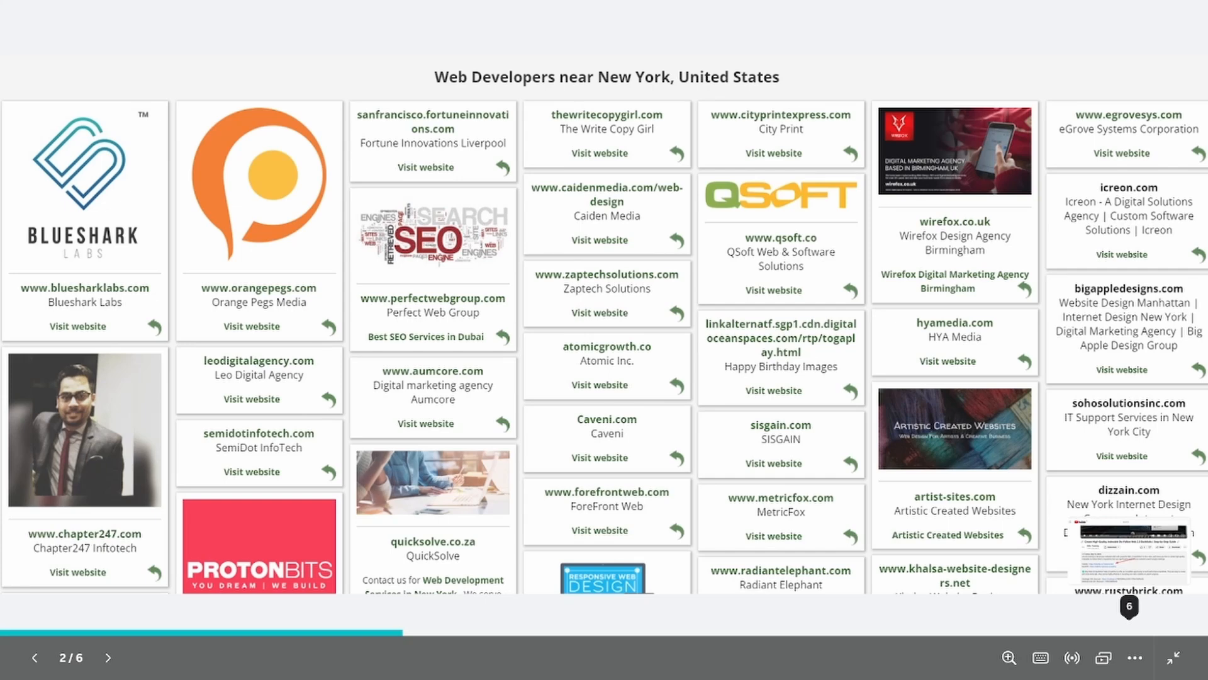
pyautogui.press('Right')
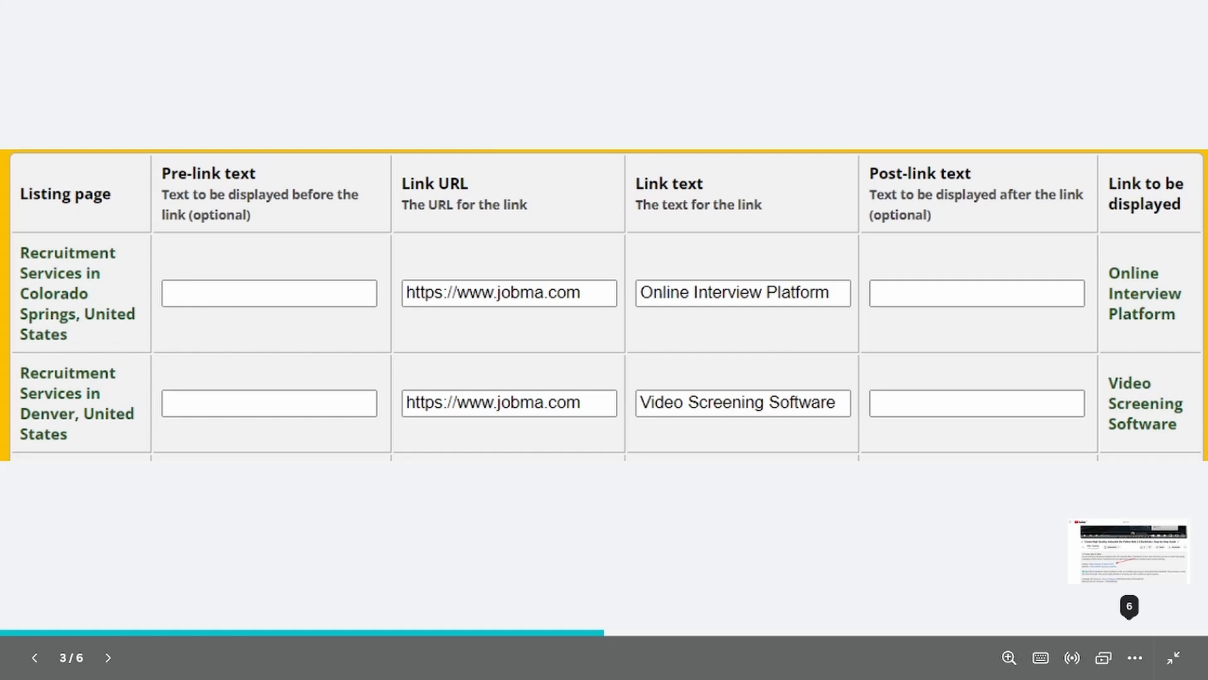
pyautogui.press('Right')
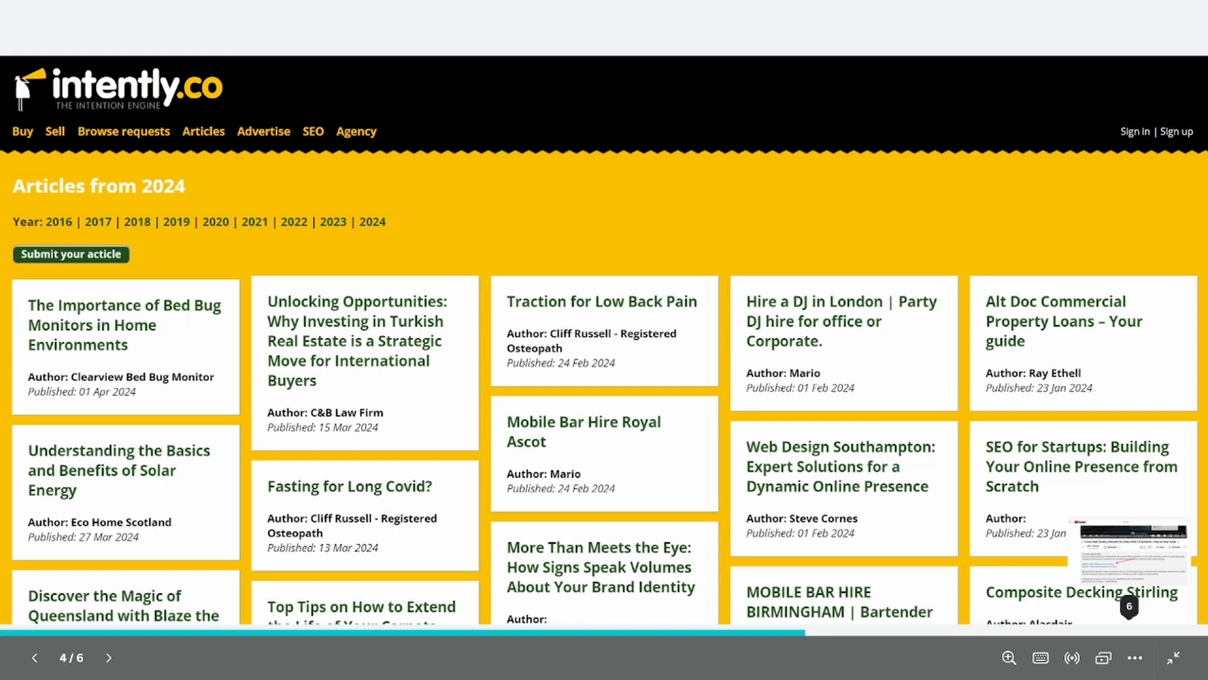
pyautogui.press('Right')
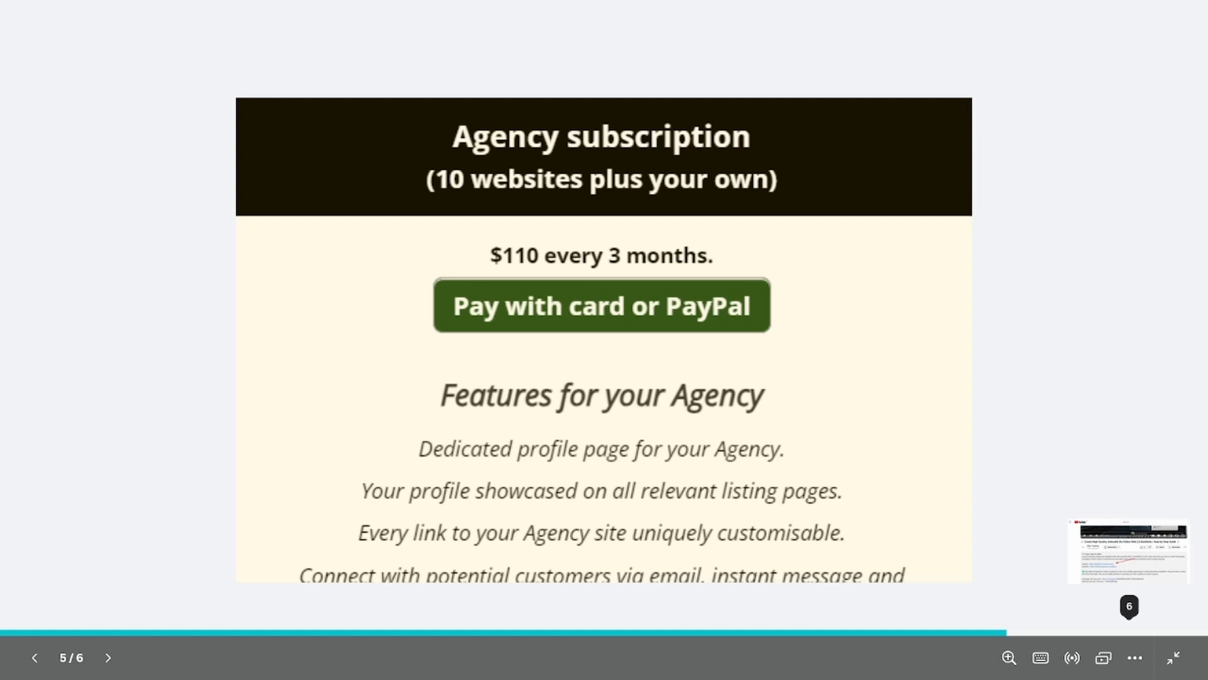
pyautogui.press('Right')
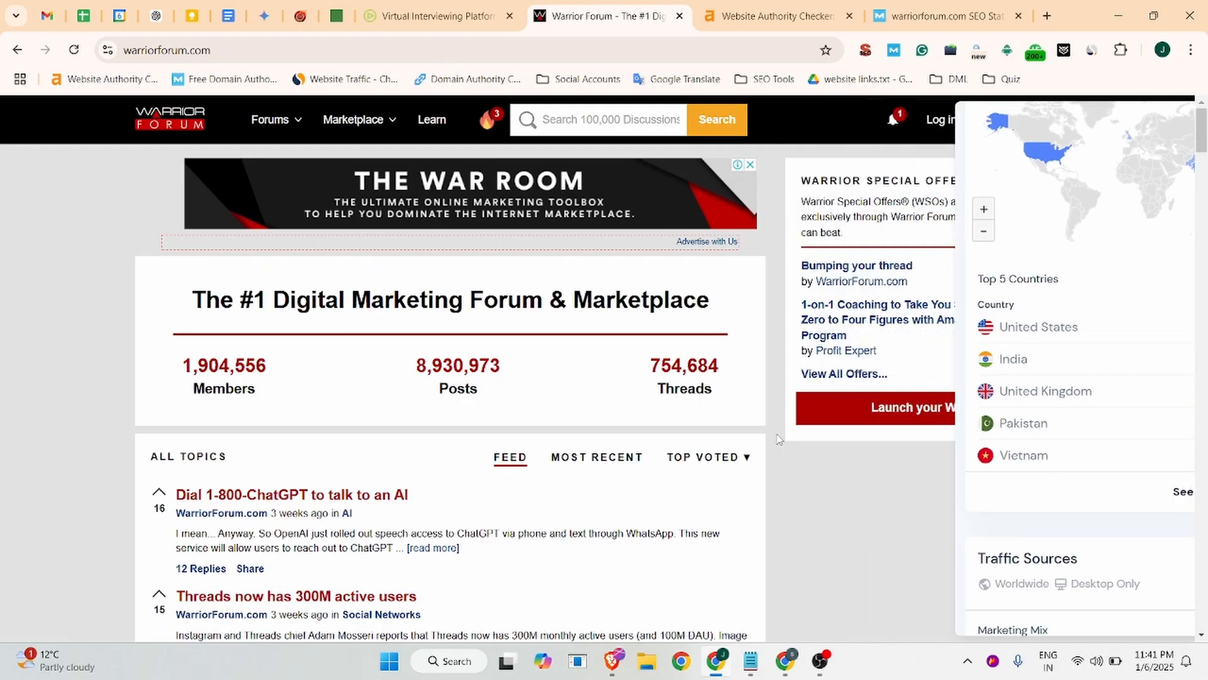
# Open the Warrior Forum sign-up form and fill in the username jobma and the account's email address
pyautogui.click(779, 439)
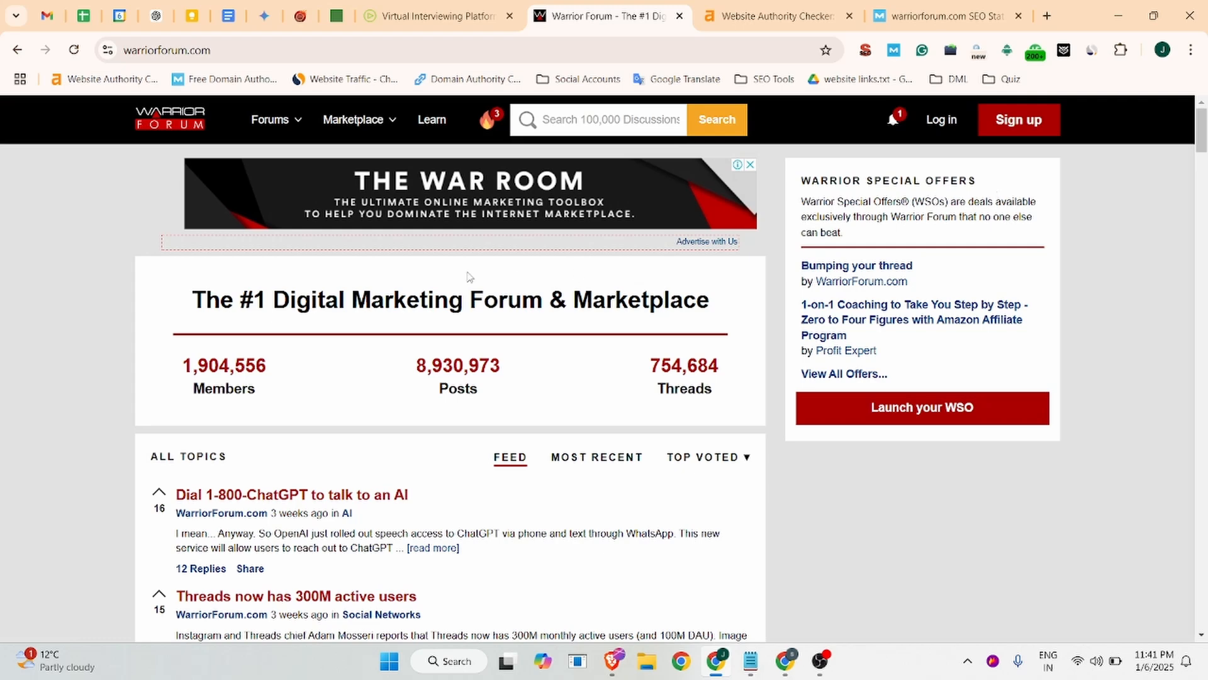
pyautogui.click(1042, 119)
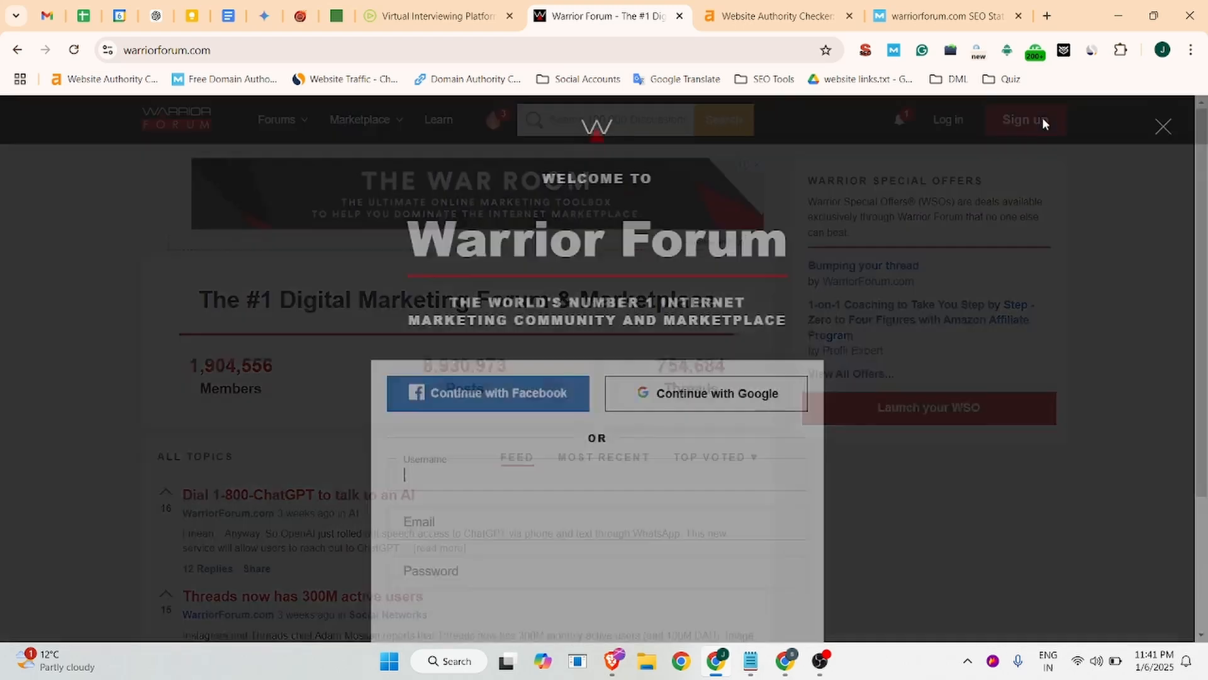
pyautogui.scroll(-3, 475, 413)
pyautogui.click(435, 318)
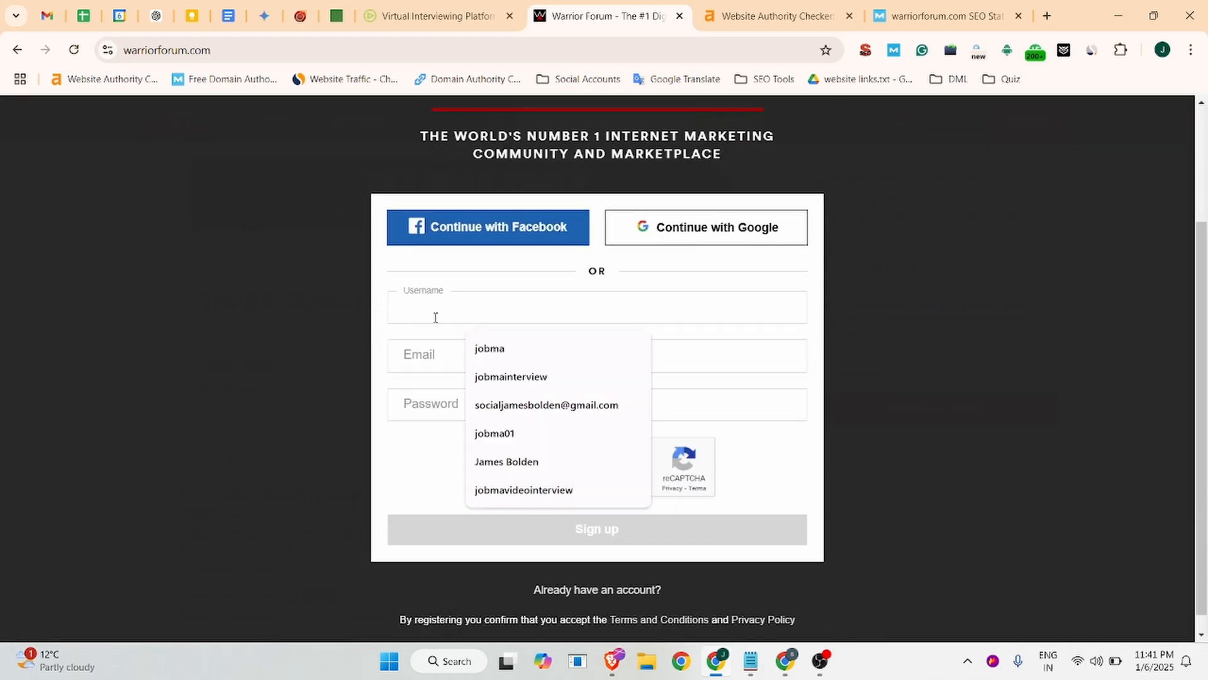
pyautogui.click(499, 351)
pyautogui.click(451, 354)
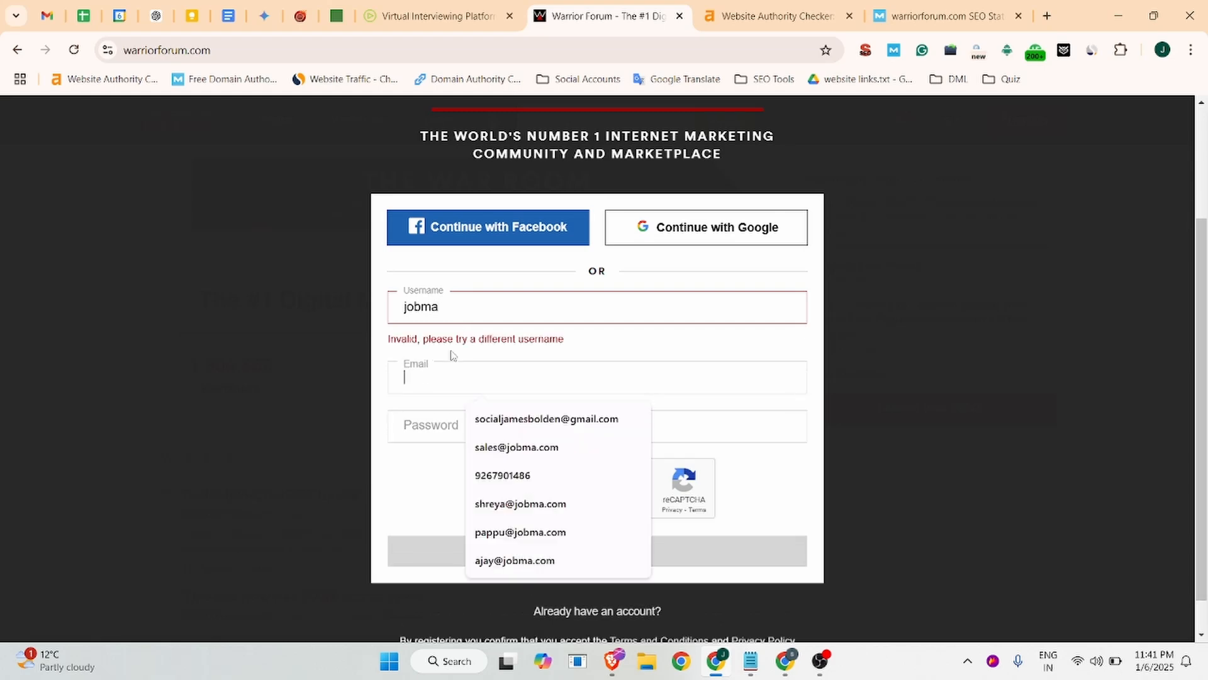
pyautogui.click(511, 420)
# Enter the account password in the sign-up form and complete the reCAPTCHA check
pyautogui.click(451, 406)
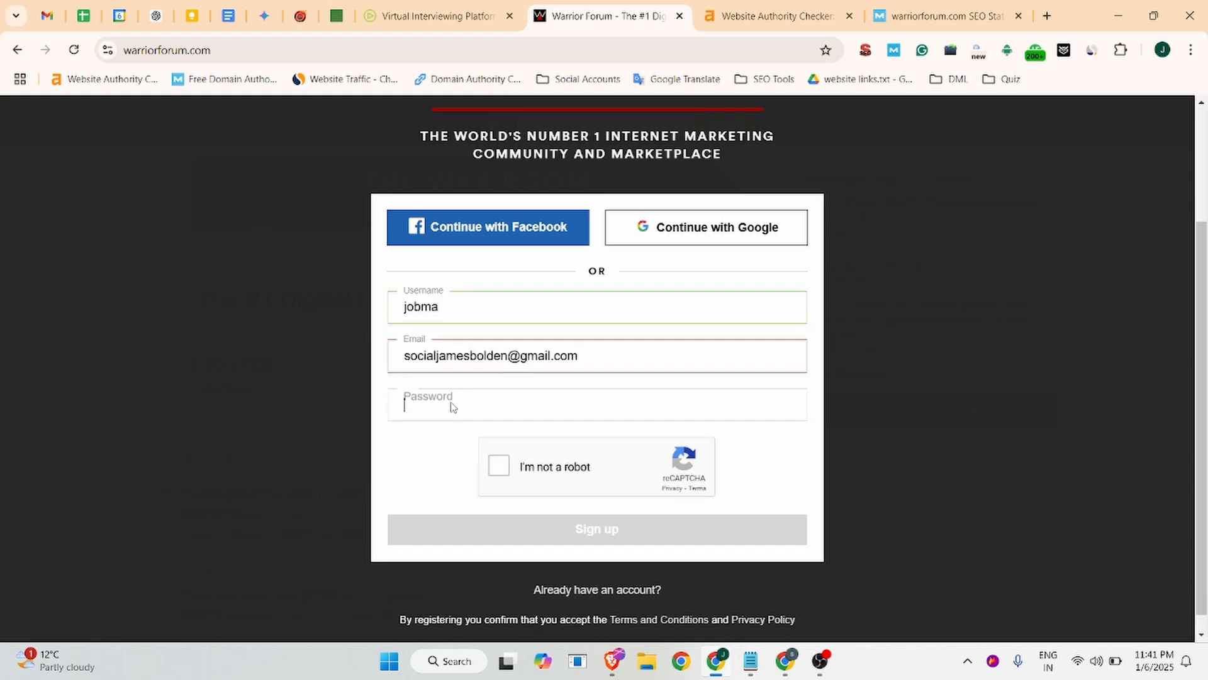
pyautogui.write('•••')
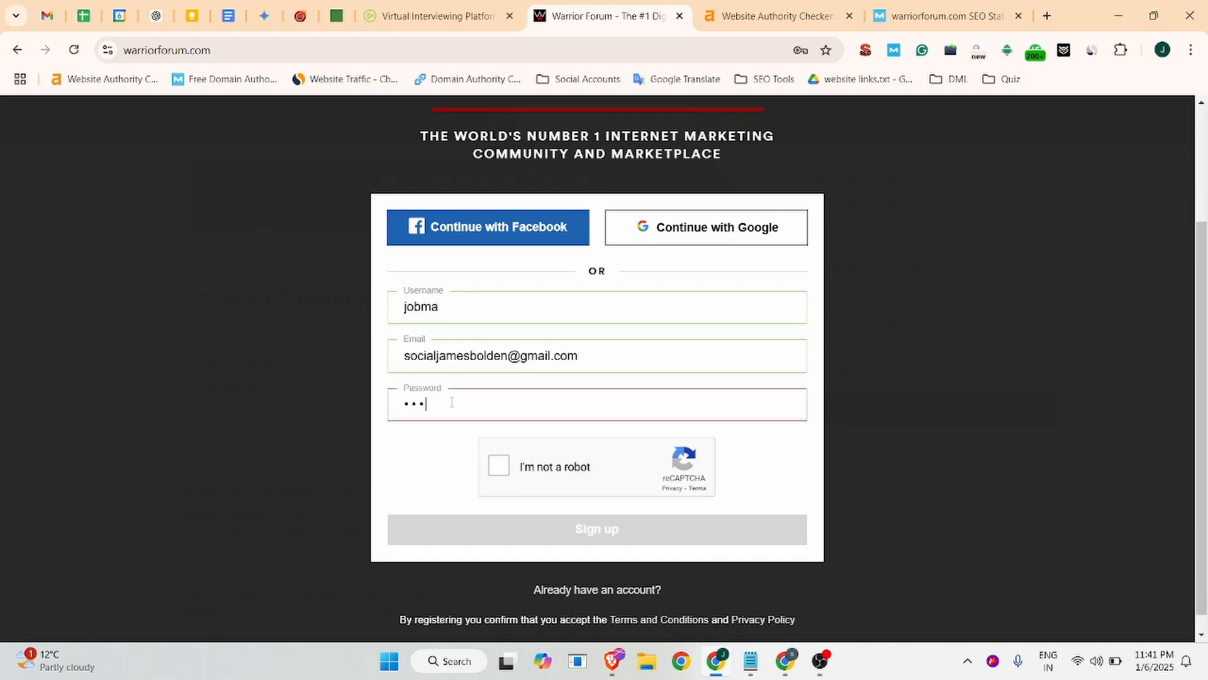
pyautogui.press('BackSpace')
pyautogui.press('BackSpace')
pyautogui.press('BackSpace')
pyautogui.write('••••••••••')
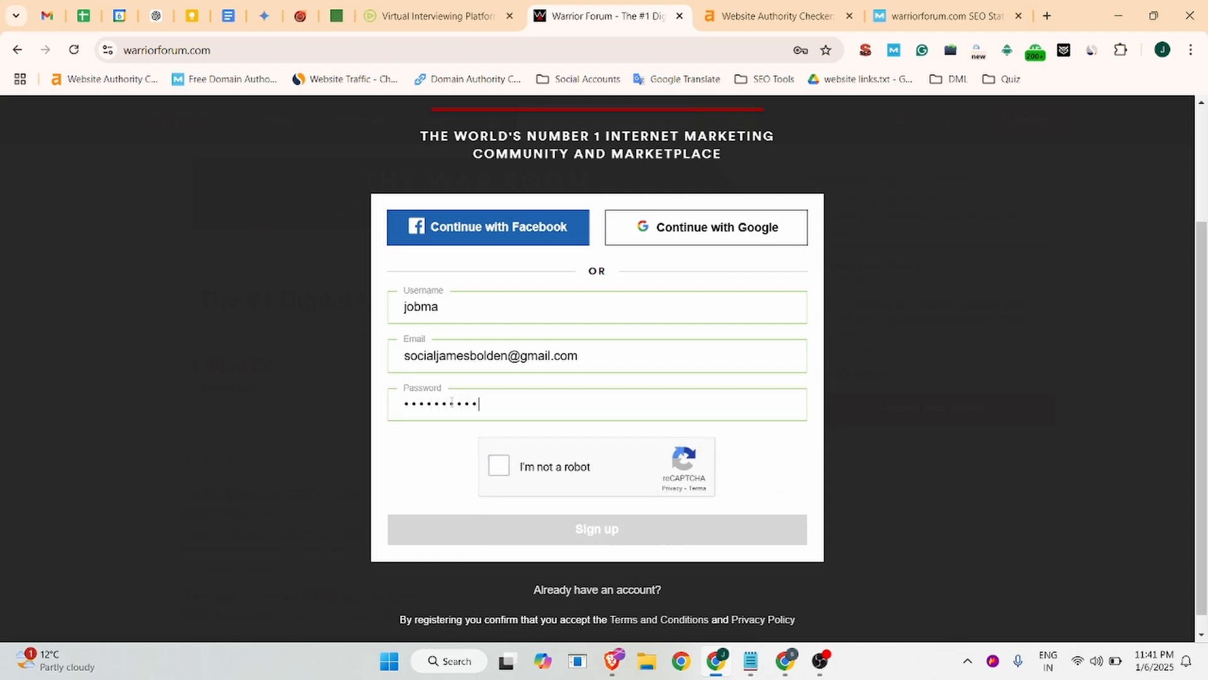
pyautogui.click(498, 467)
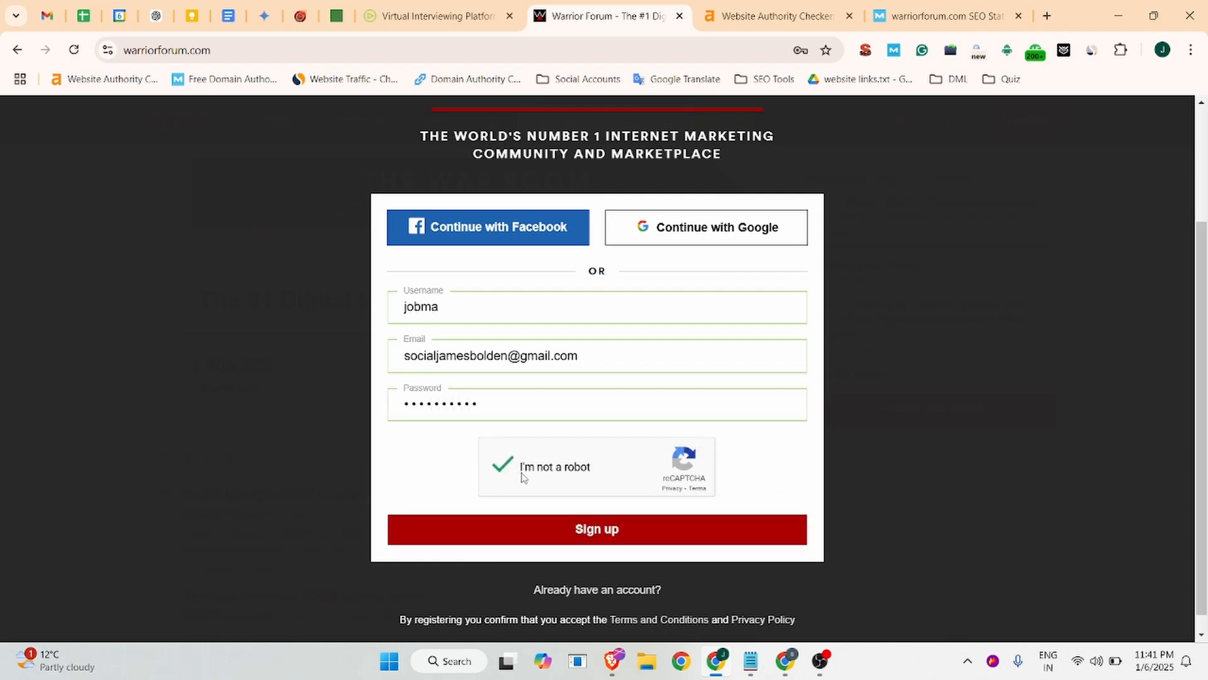
# Submit the Warrior Forum sign-up form and save the new login in the browser
pyautogui.click(592, 530)
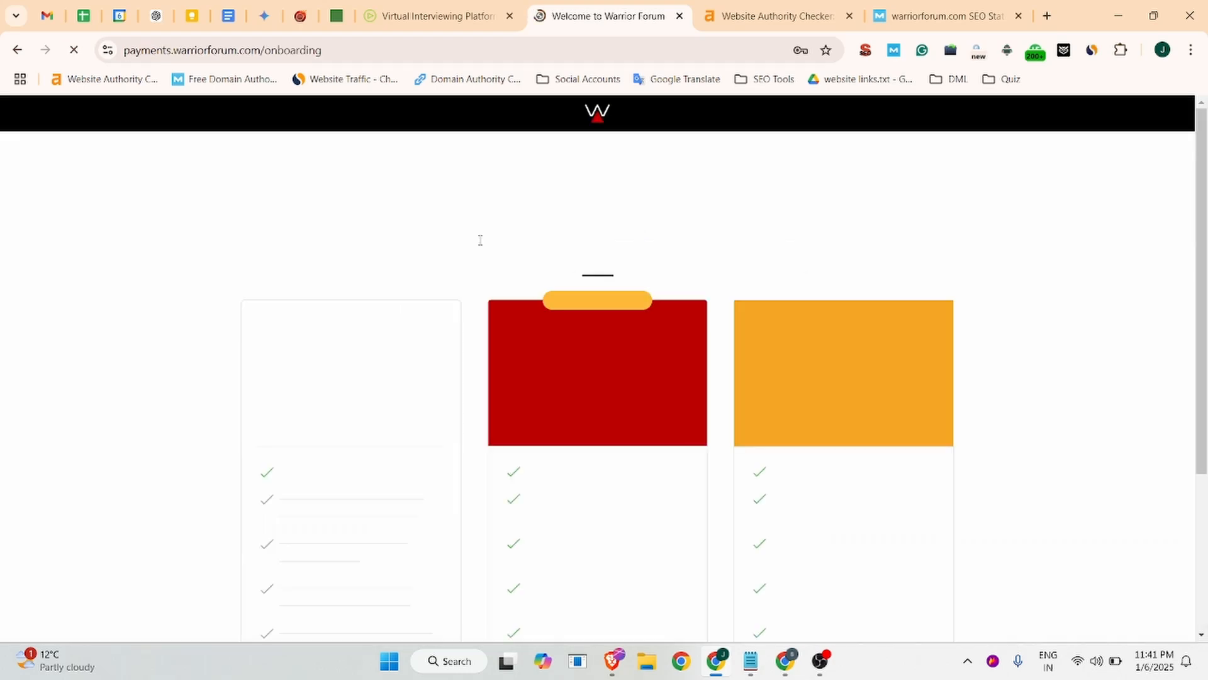
pyautogui.scroll(-3, 335, 458)
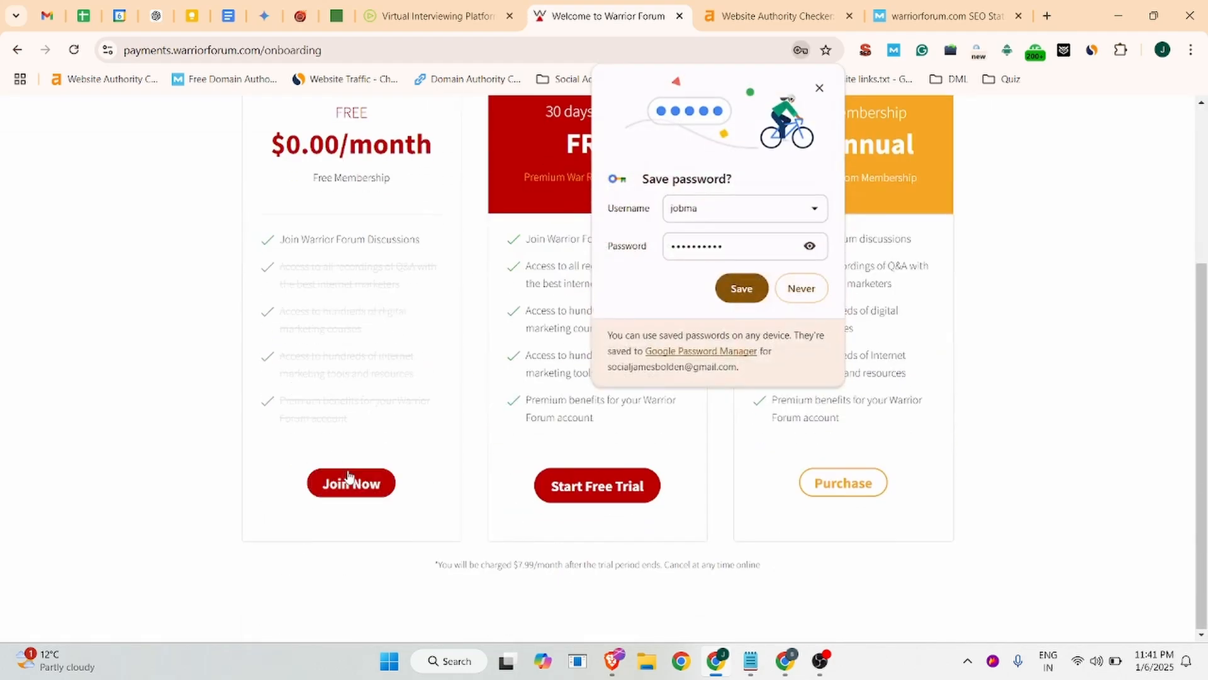
pyautogui.click(741, 288)
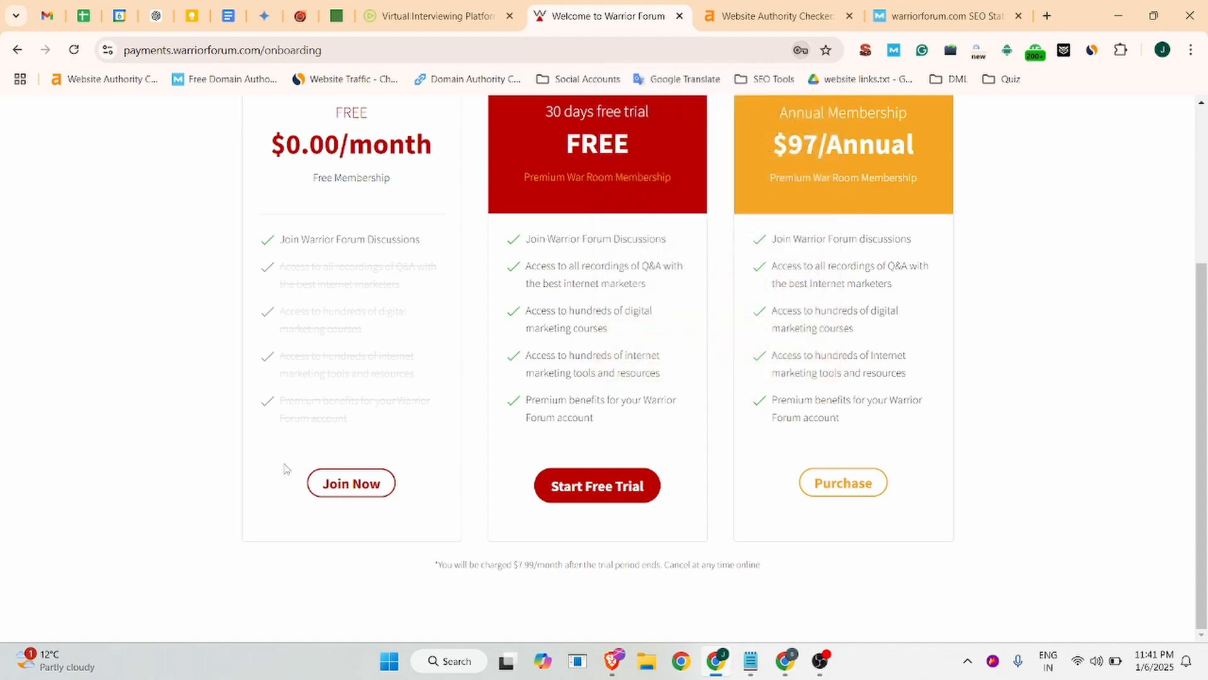
# Join with the free $0.00/month membership and skip topic selection, dismissing the promotional pop-up on the feed
pyautogui.click(357, 488)
pyautogui.click(359, 487)
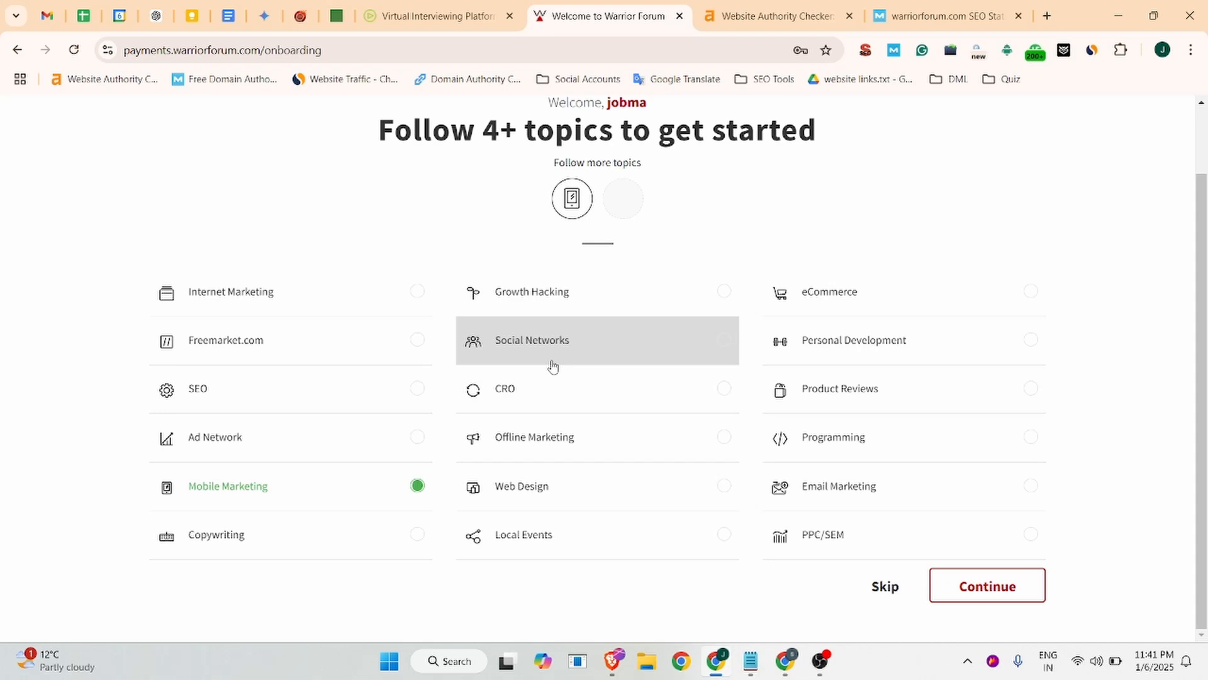
pyautogui.click(882, 585)
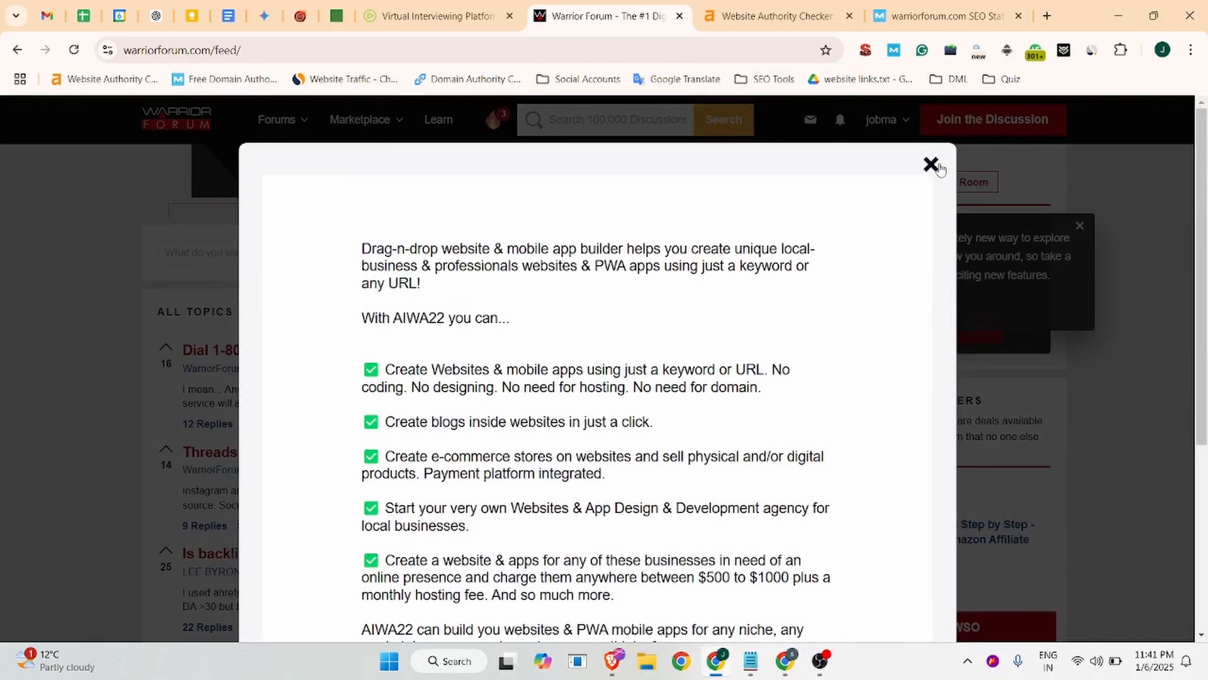
pyautogui.click(932, 164)
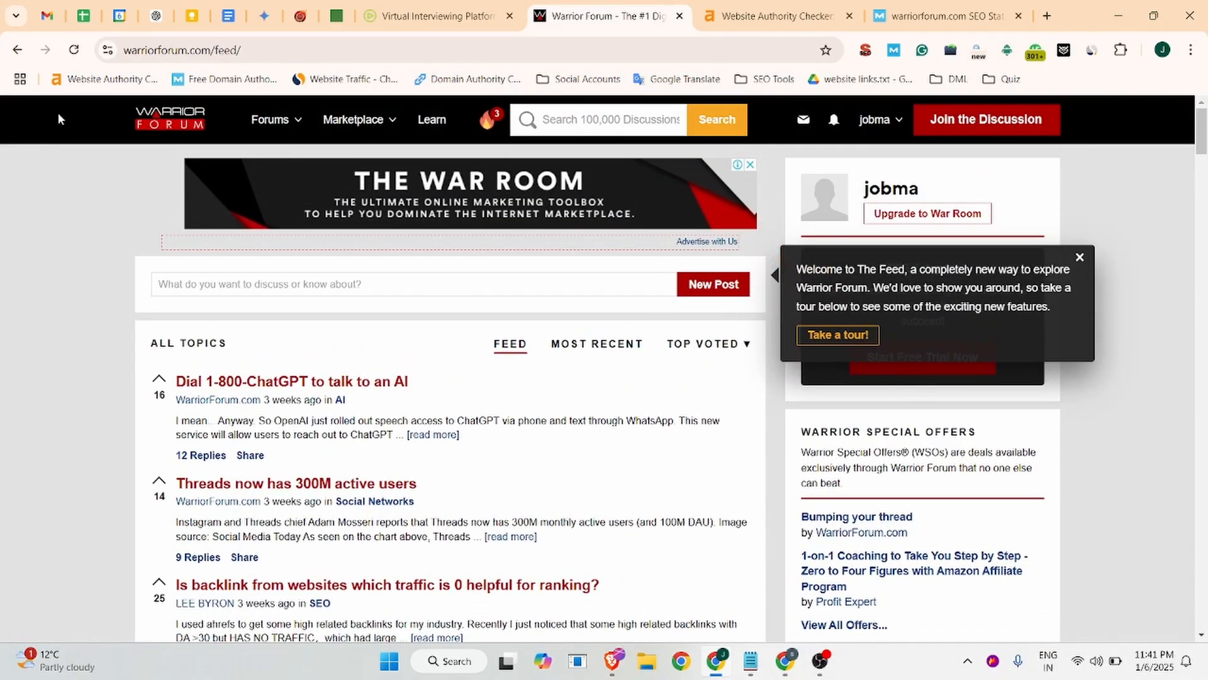
# Switch to Gmail and activate the account from Warrior Forum's confirmation email in the inbox
pyautogui.click(47, 16)
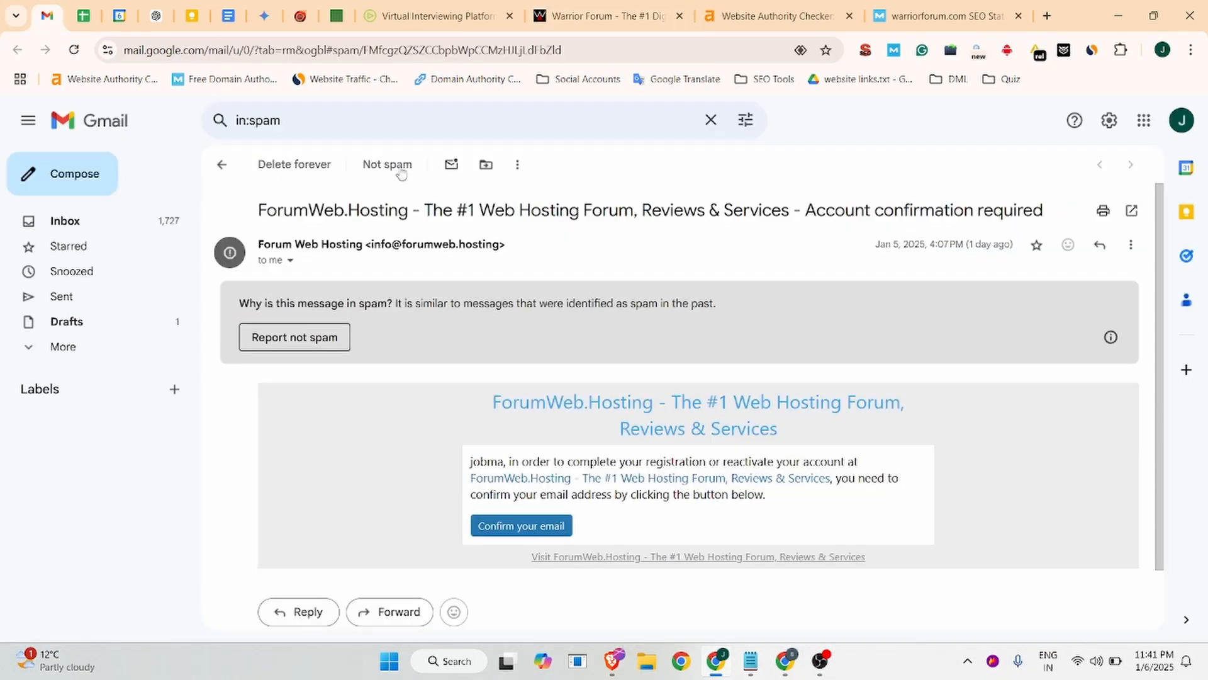
pyautogui.click(294, 164)
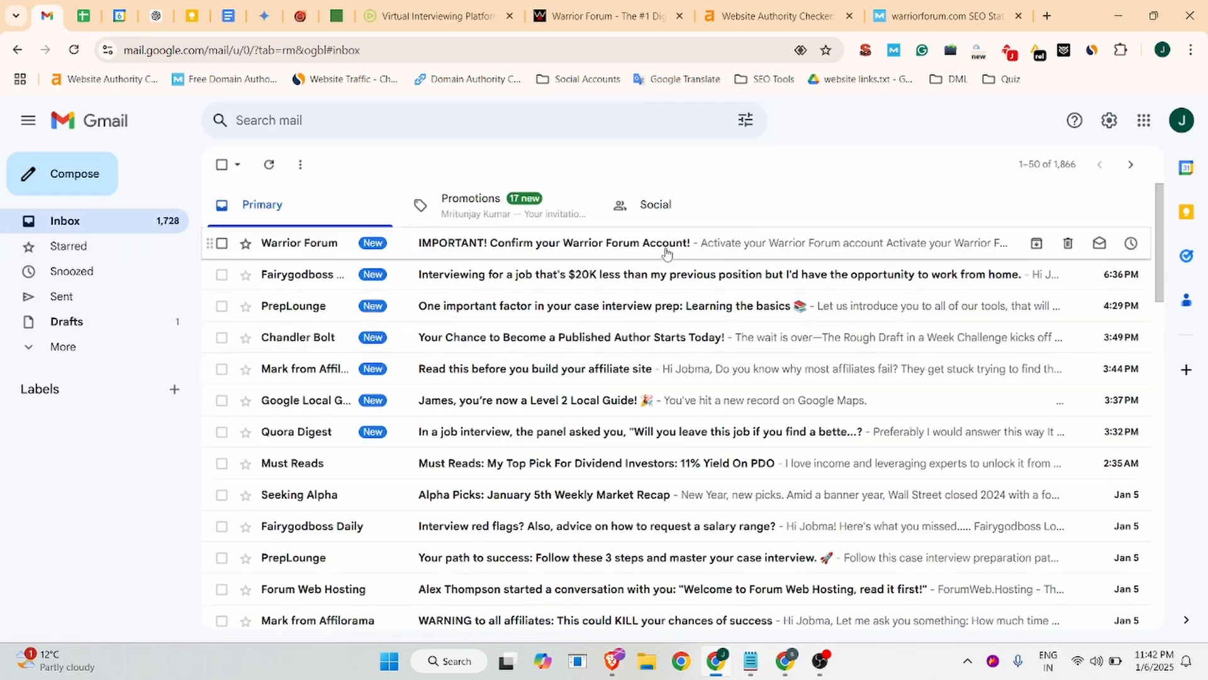
pyautogui.click(539, 252)
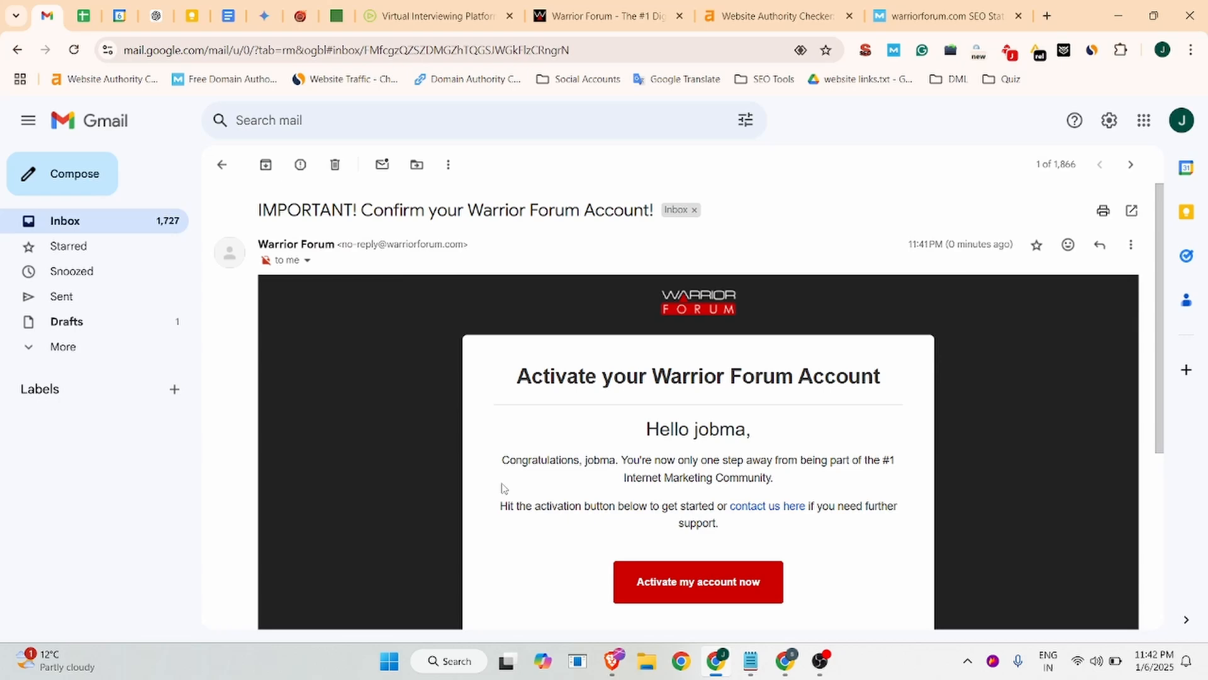
pyautogui.click(680, 589)
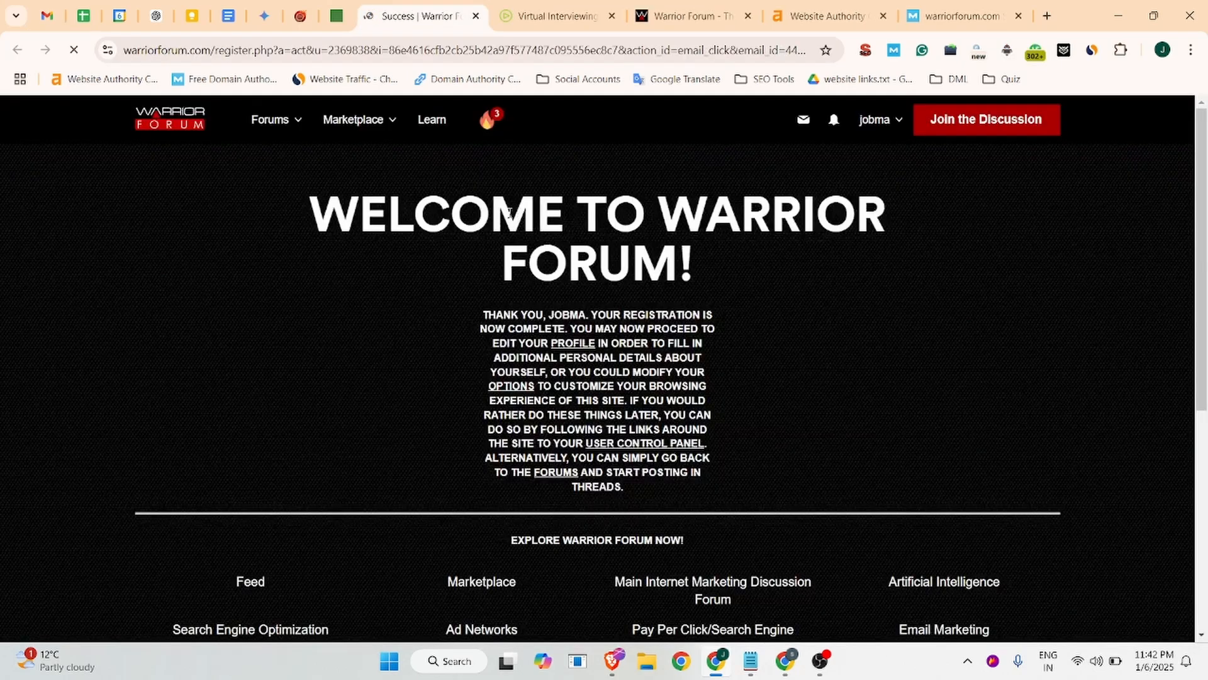
# Open the Warrior Forum account's Settings page and dismiss the private-message and pop-up blocker alerts
pyautogui.click(897, 121)
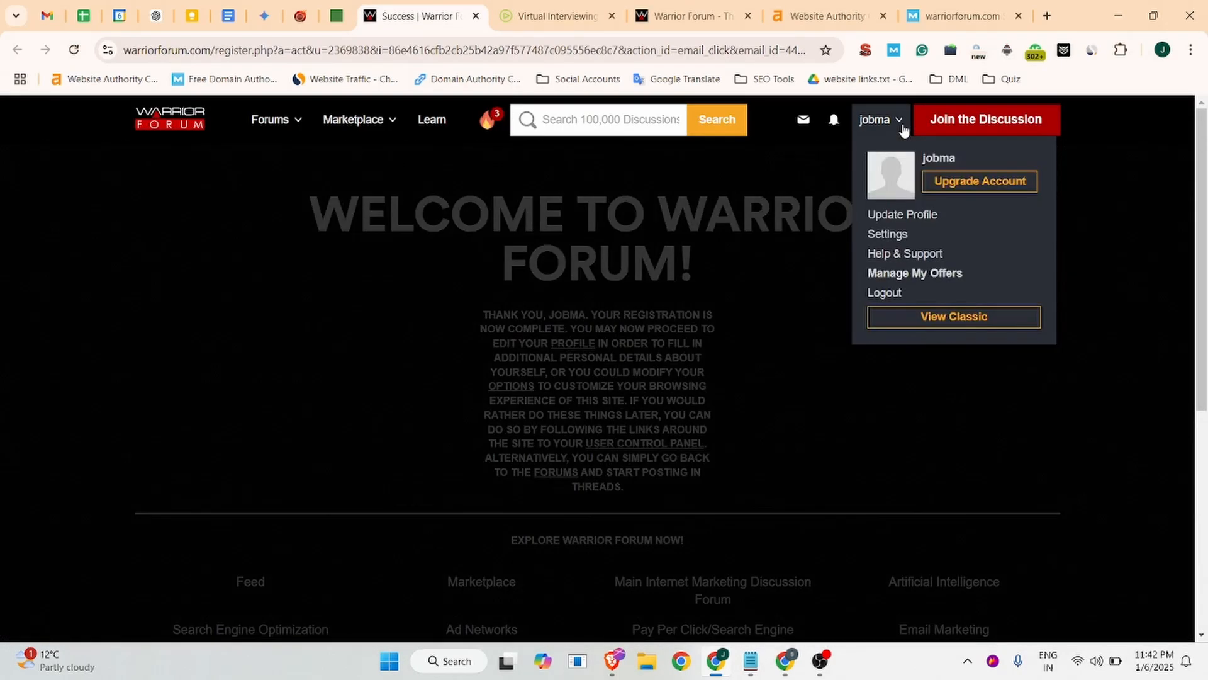
pyautogui.click(899, 123)
pyautogui.click(898, 122)
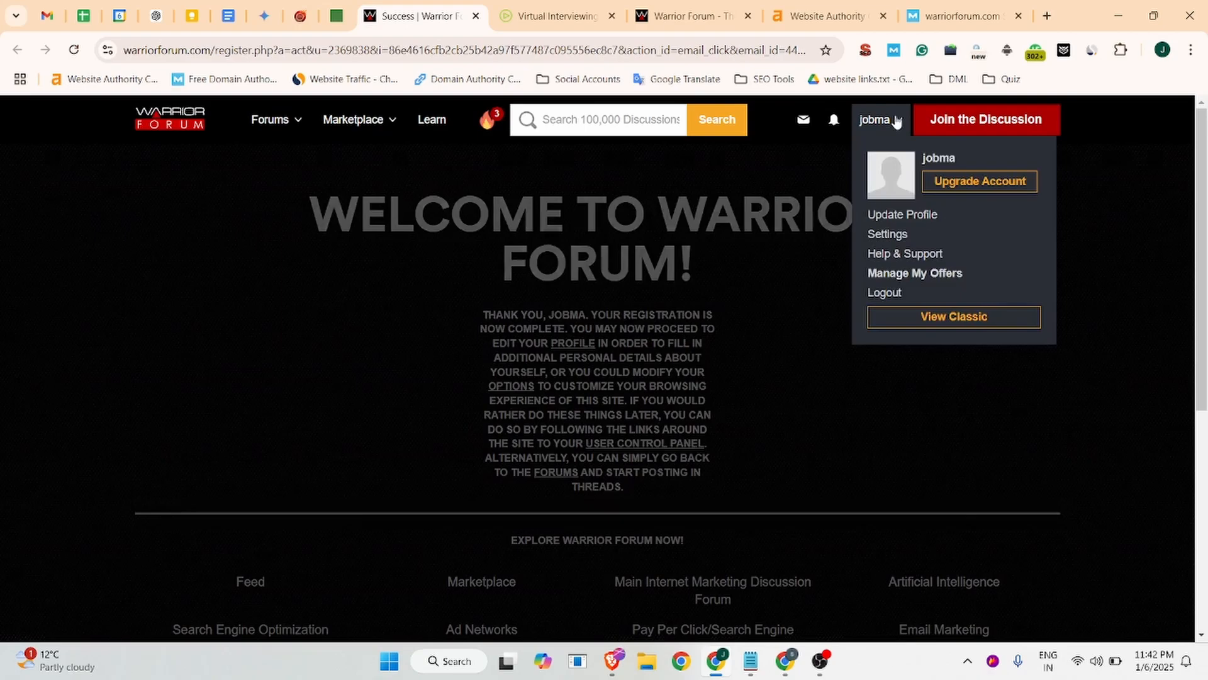
pyautogui.click(885, 234)
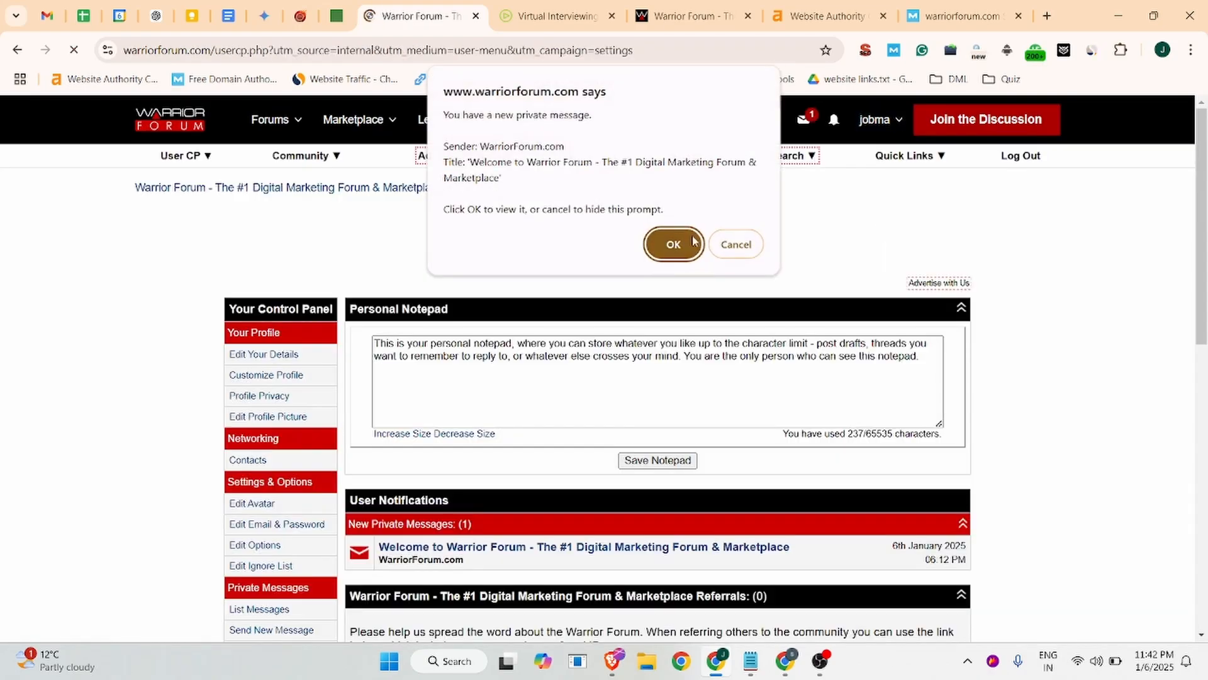
pyautogui.click(670, 244)
pyautogui.click(674, 177)
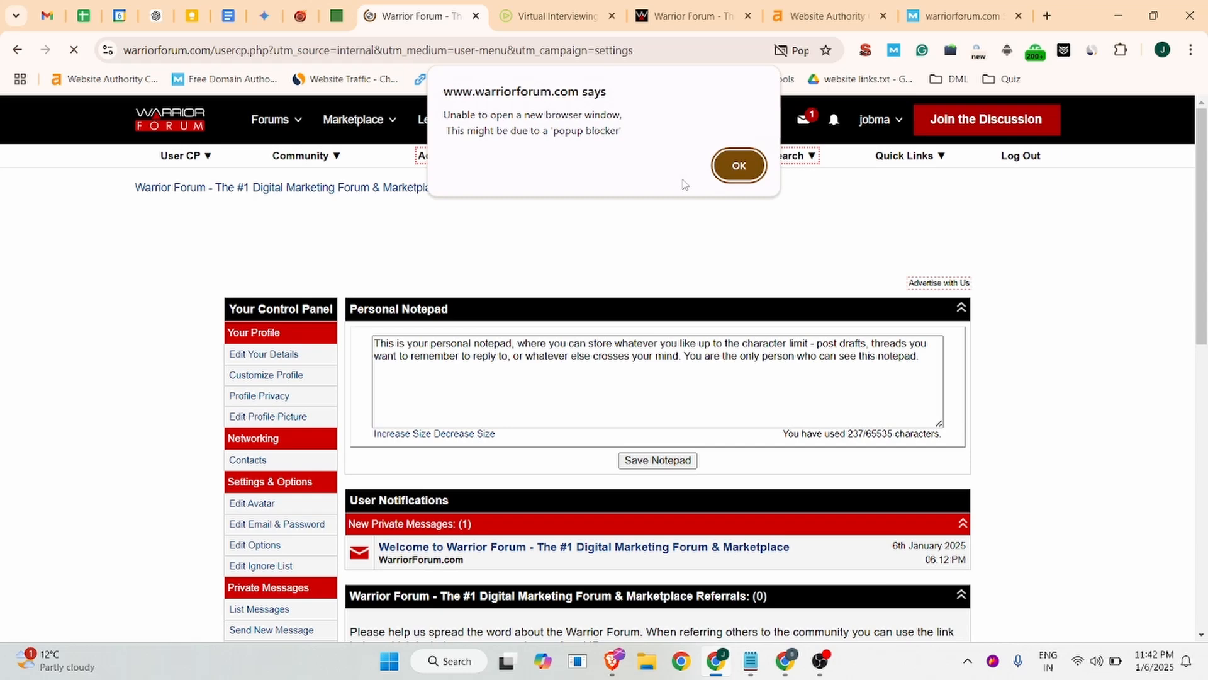
pyautogui.click(736, 165)
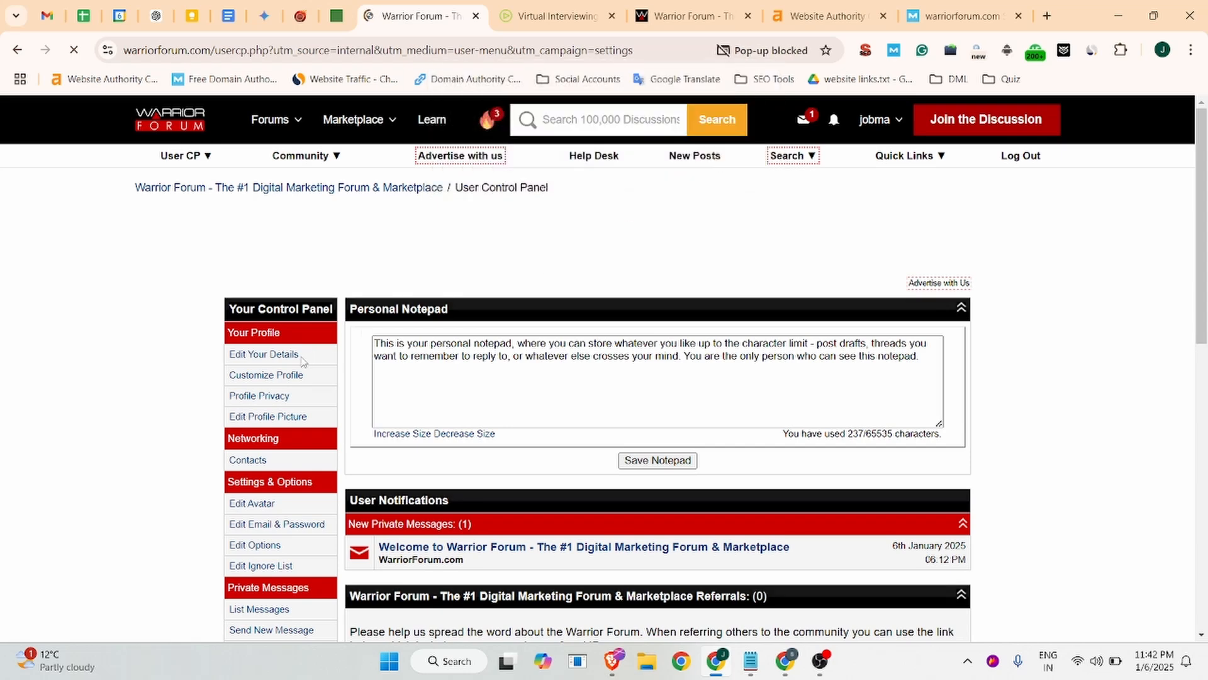
# Open the profile details for editing and set the location to Minnetonka and the custom user title to "Video Interview Software"
pyautogui.click(259, 356)
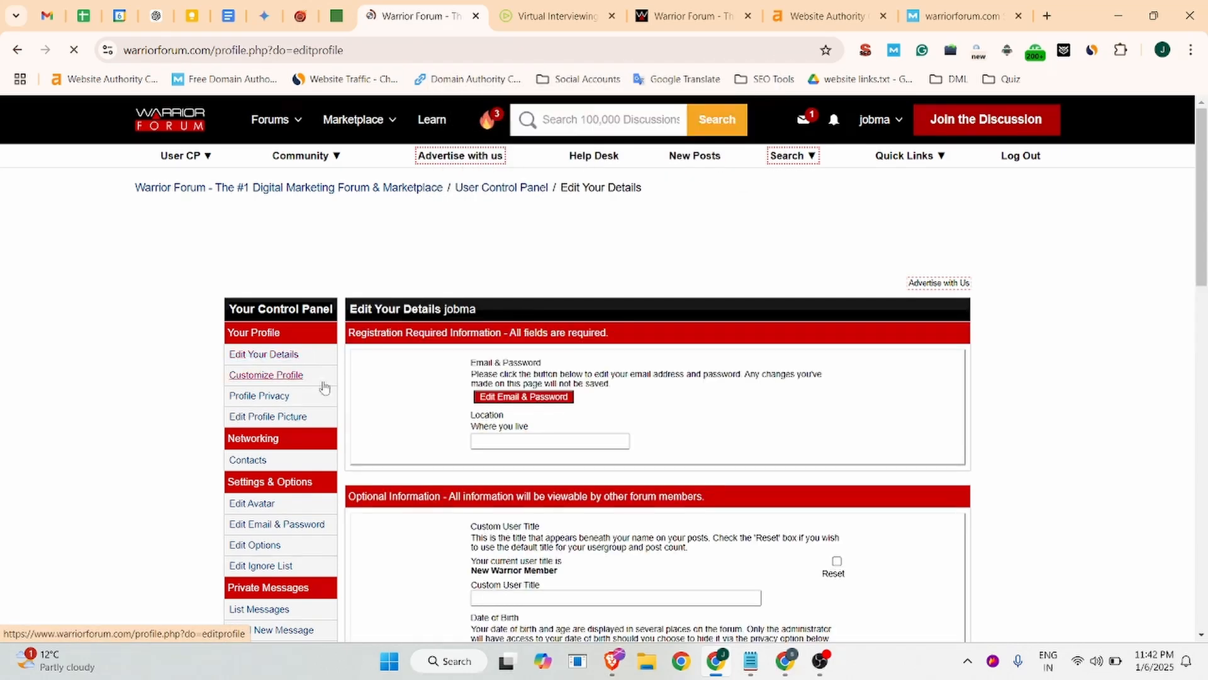
pyautogui.click(549, 440)
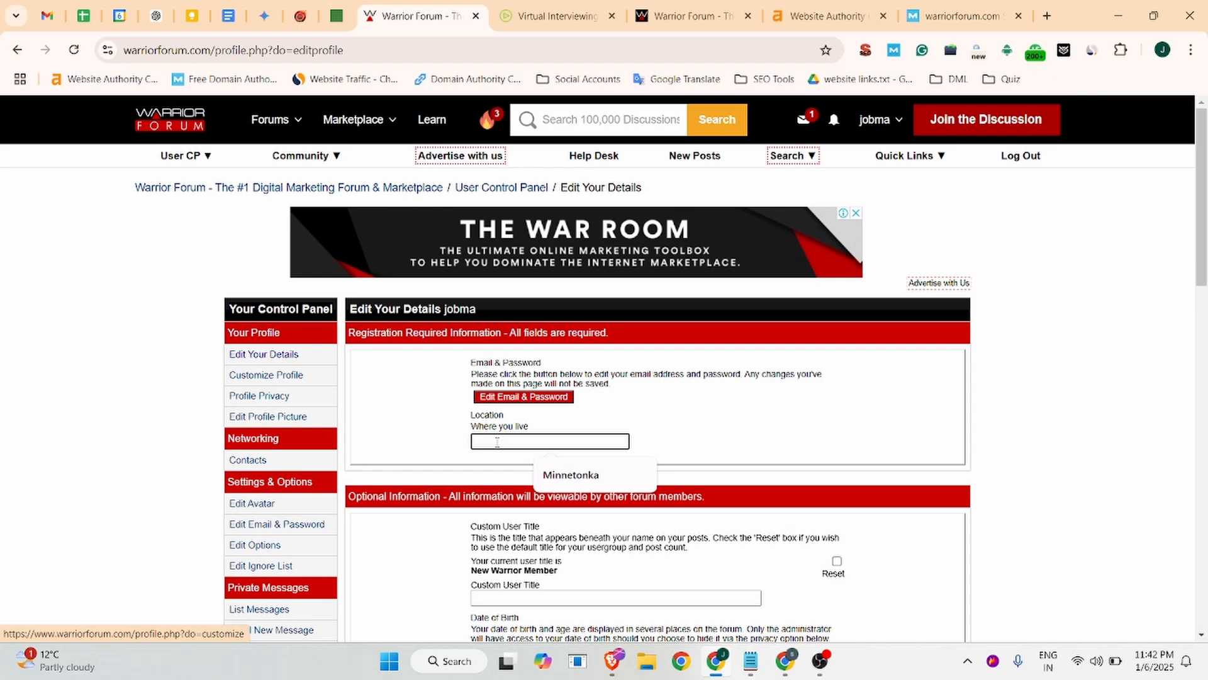
pyautogui.click(591, 475)
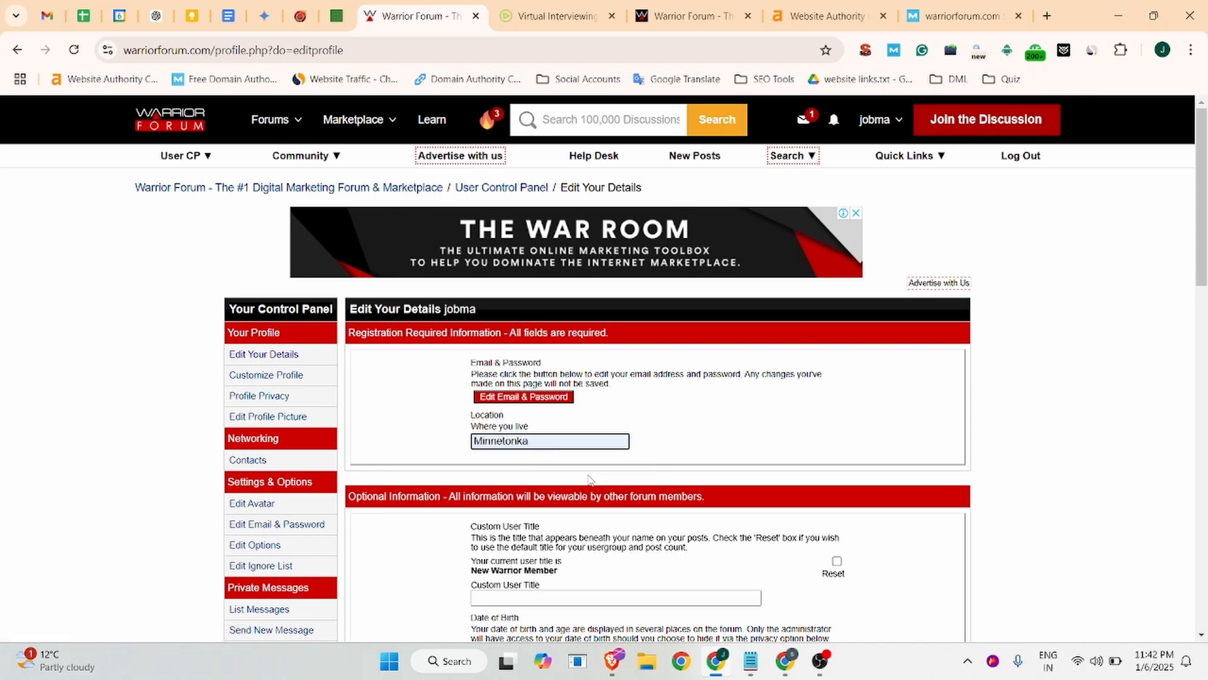
pyautogui.scroll(-2, 638, 471)
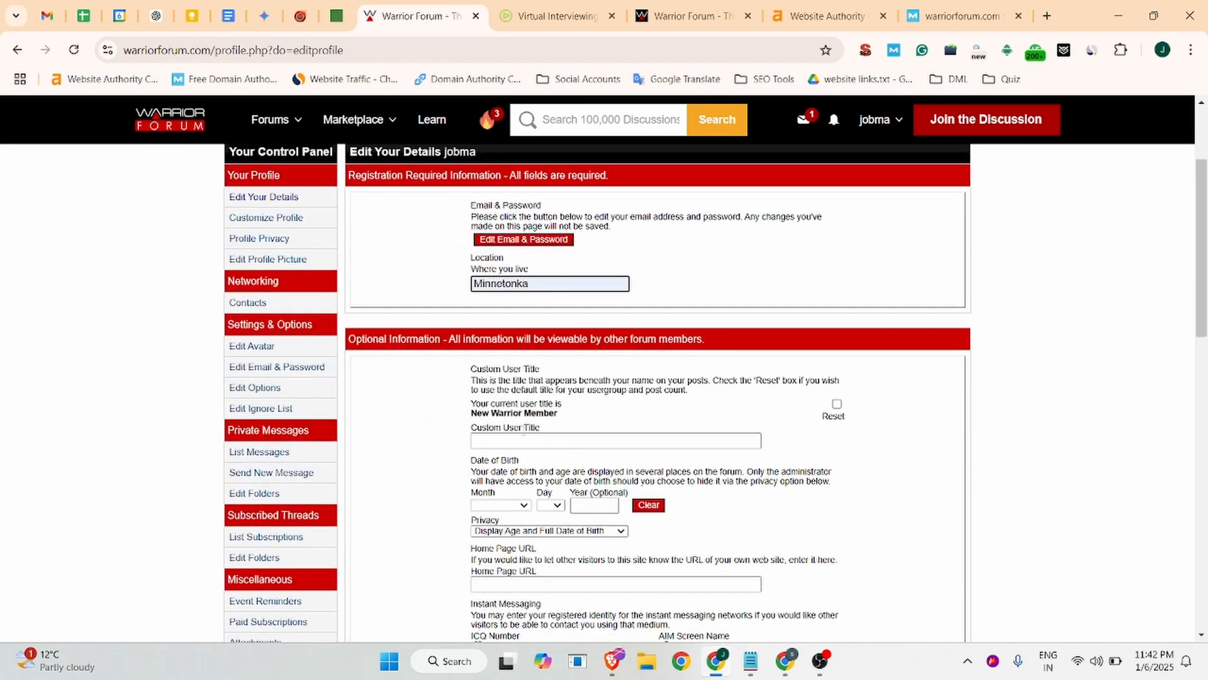
pyautogui.click(498, 440)
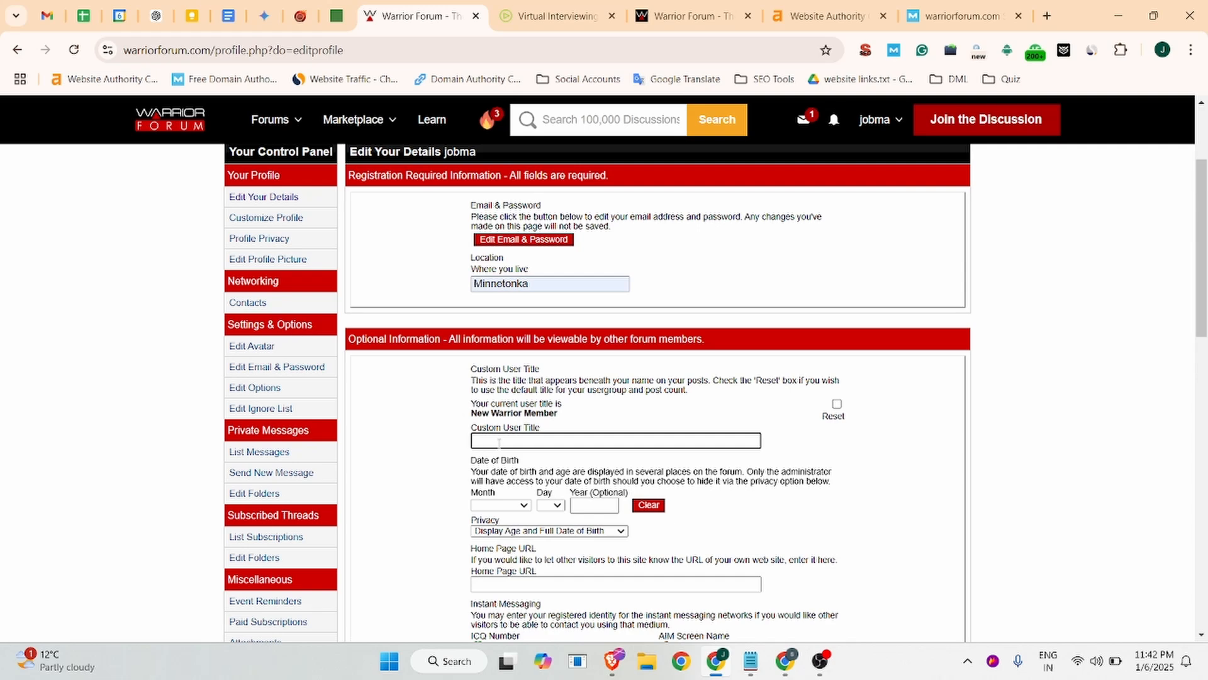
pyautogui.write('Video Interview Software')
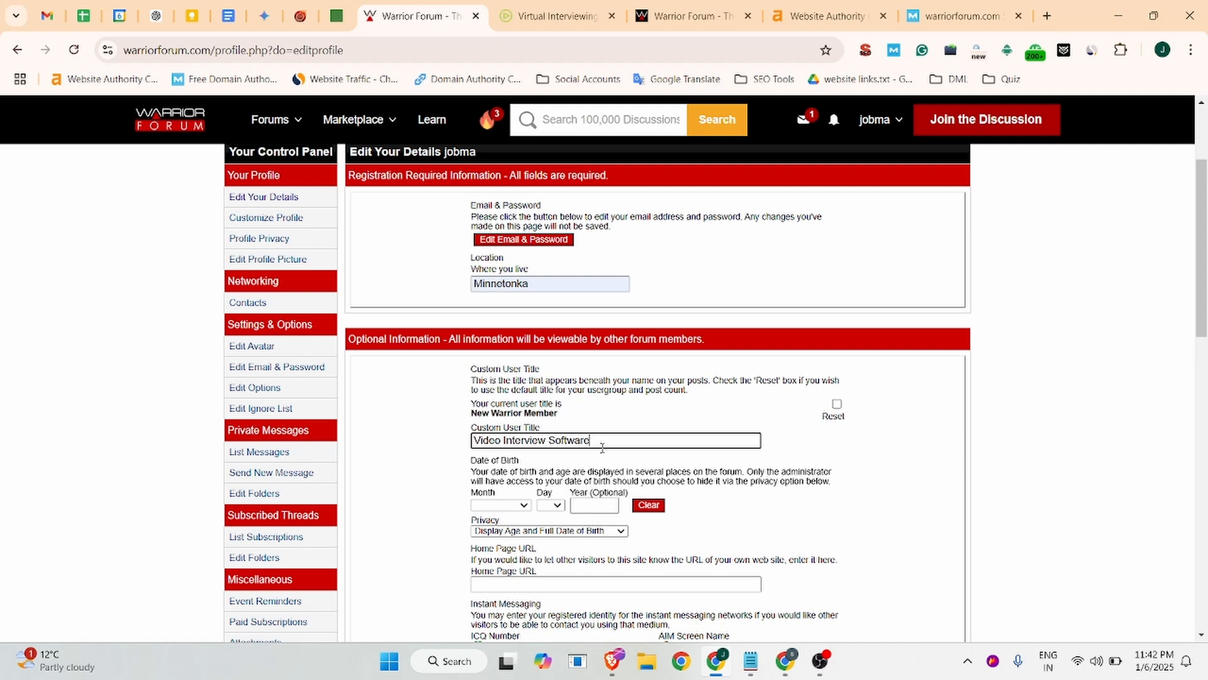
pyautogui.scroll(-3, 512, 586)
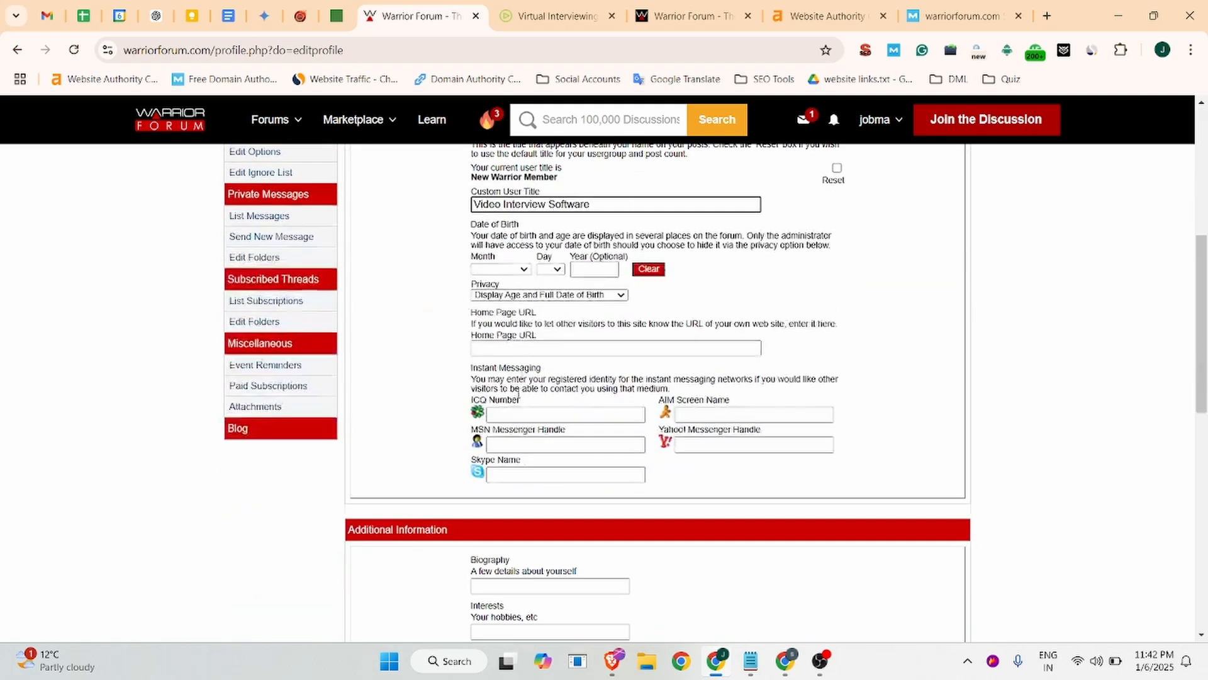
pyautogui.click(536, 295)
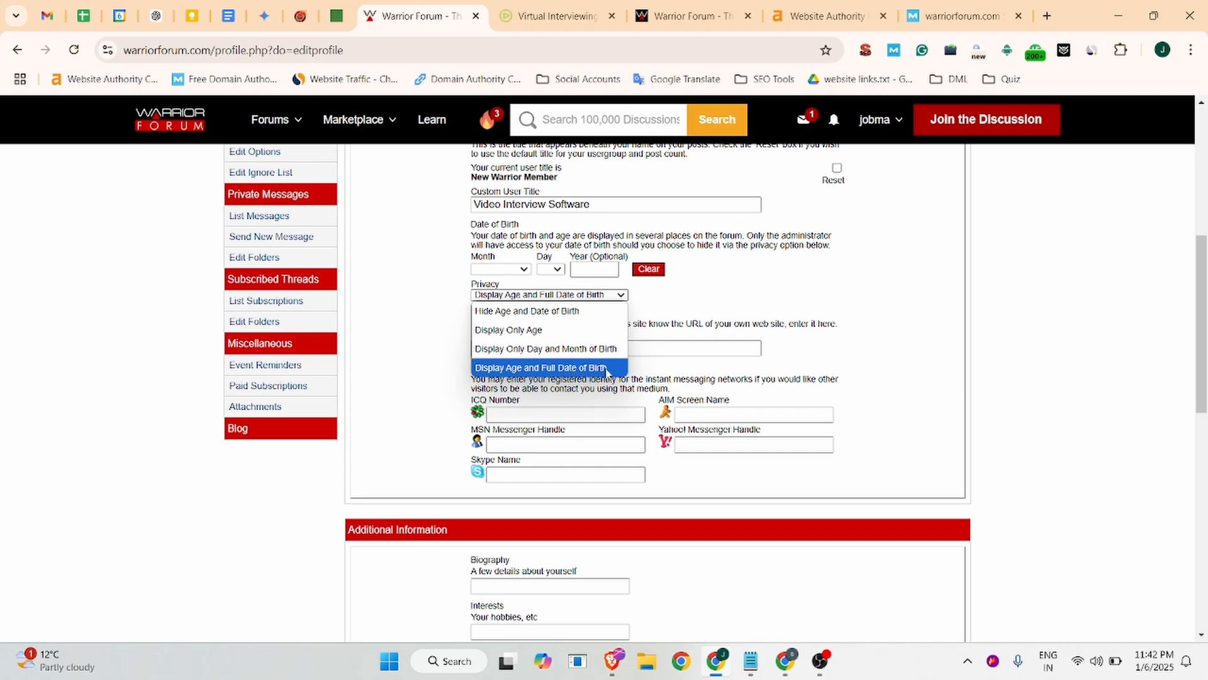
pyautogui.click(669, 345)
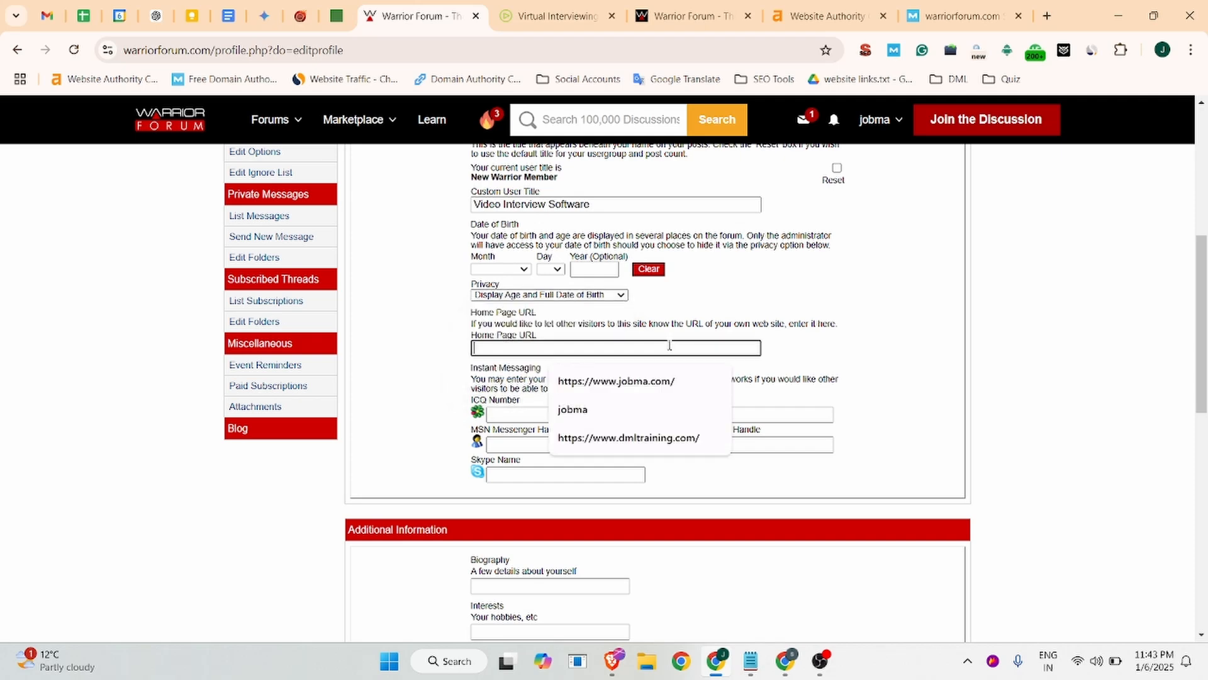
pyautogui.click(627, 384)
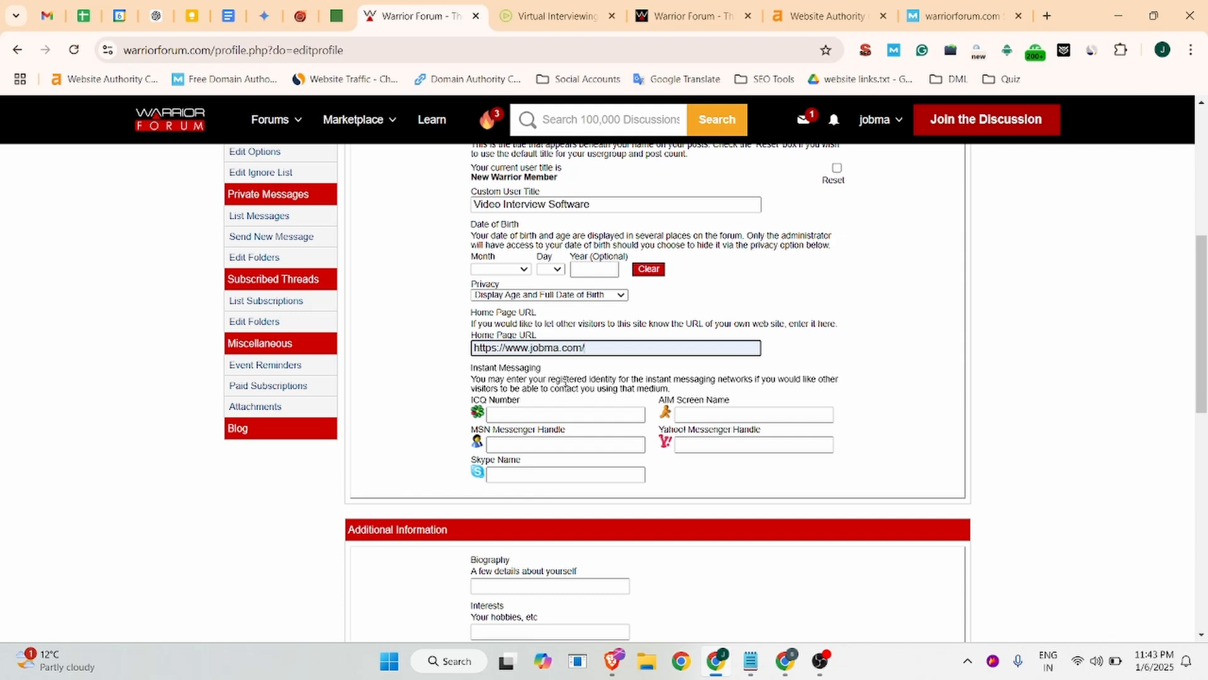
# Copy the About headline "Jobma: AI-Powered Virtual Interviewing Platform | Streamline Hiring Globally" from the Business Listing Google Doc into the profile's Biography field
pyautogui.scroll(-2, 661, 426)
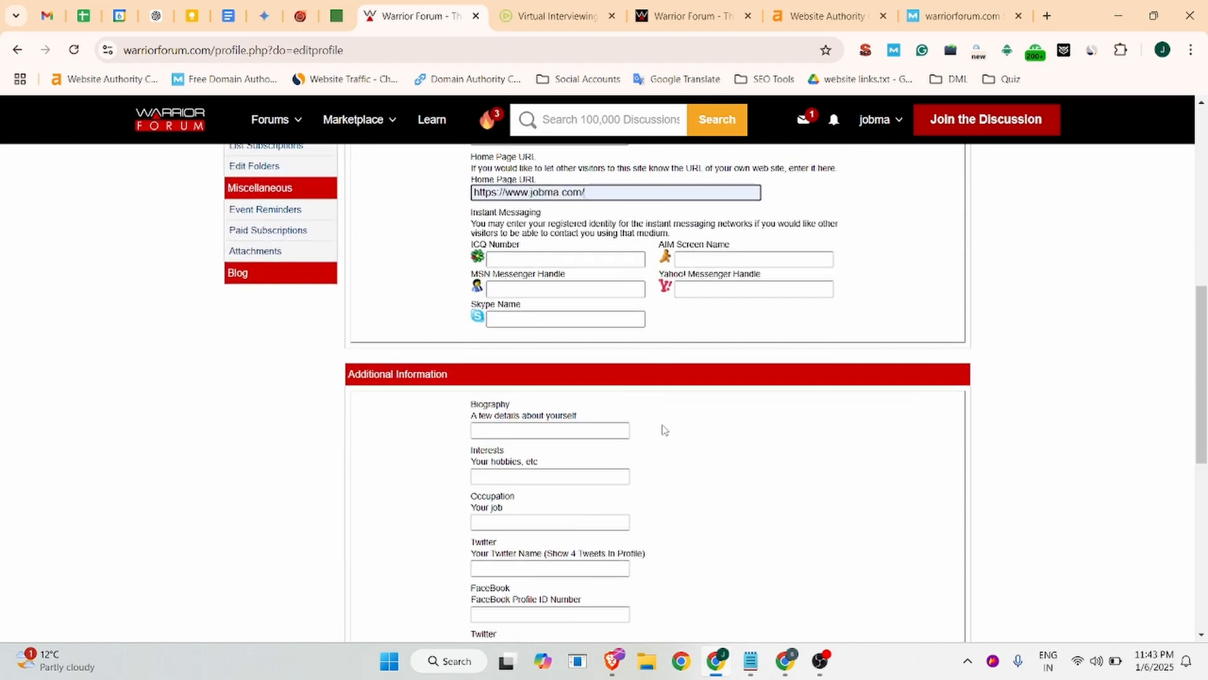
pyautogui.click(478, 426)
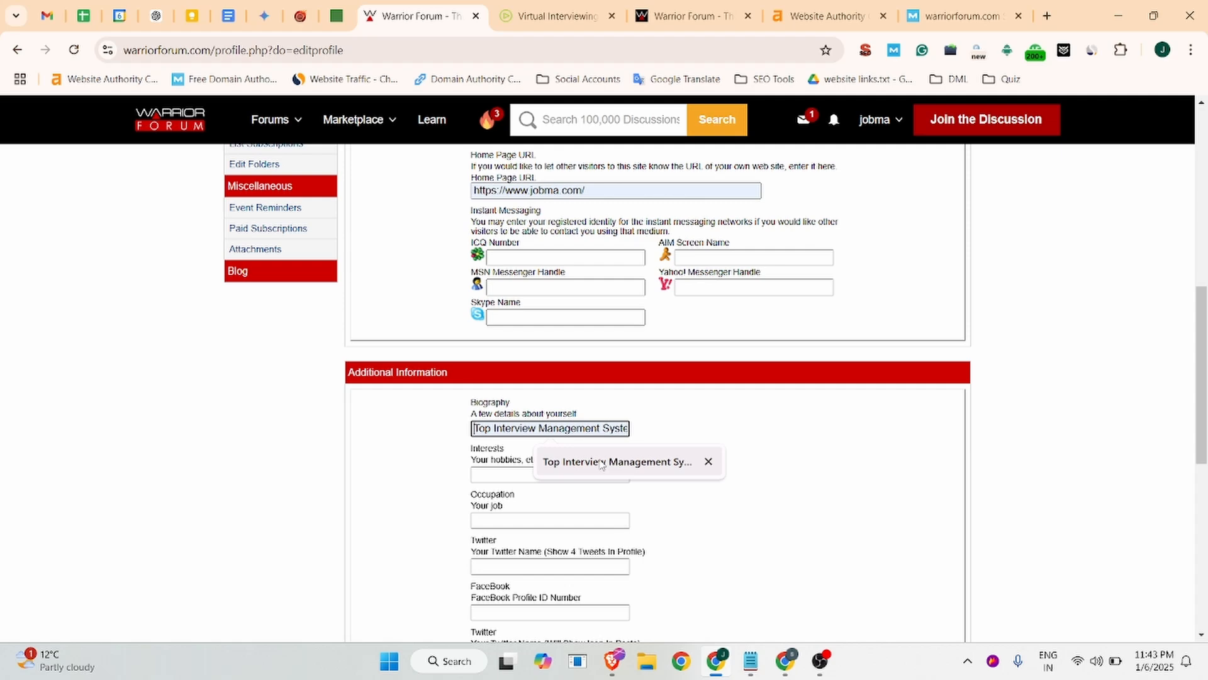
pyautogui.click(228, 16)
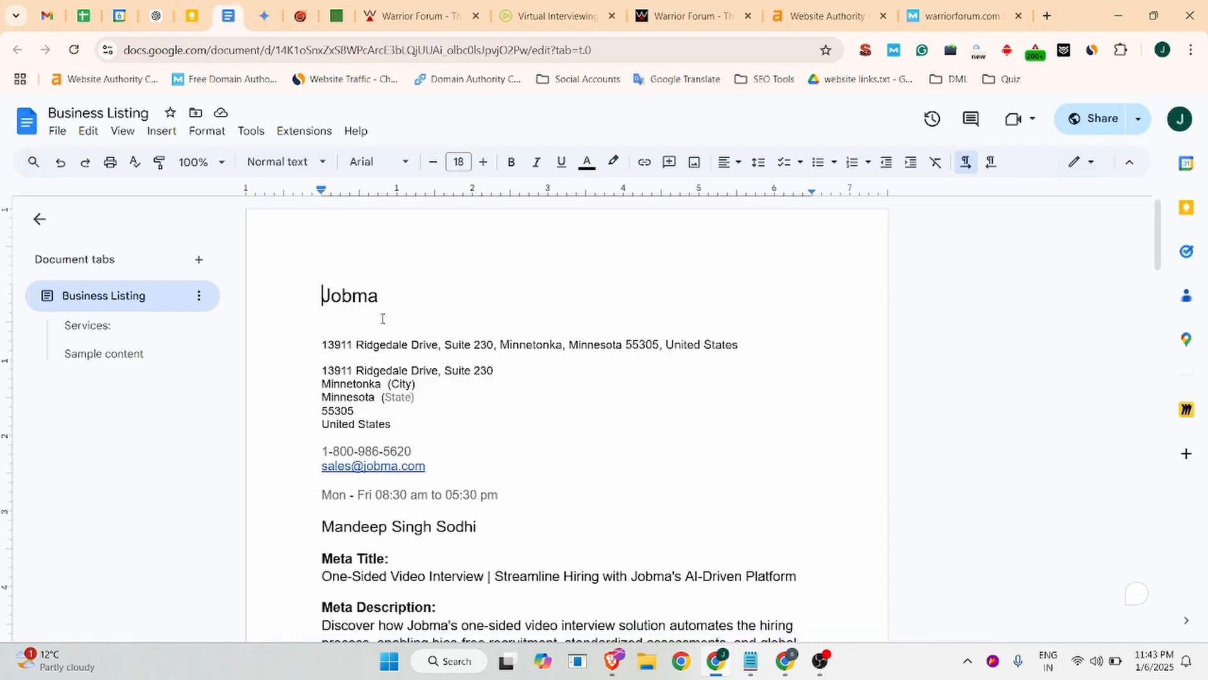
pyautogui.scroll(-2, 447, 428)
pyautogui.scroll(-3, 516, 400)
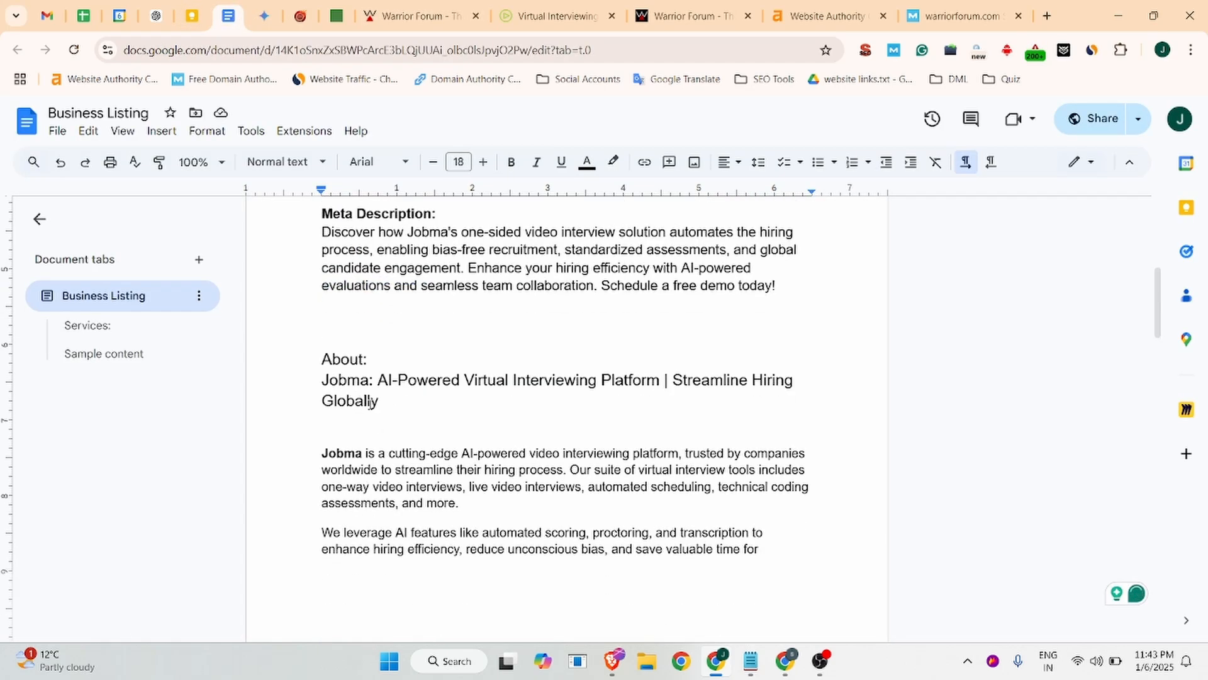
pyautogui.moveTo(380, 400); pyautogui.dragTo(286, 385)
pyautogui.hotkey('ctrl', 'c')
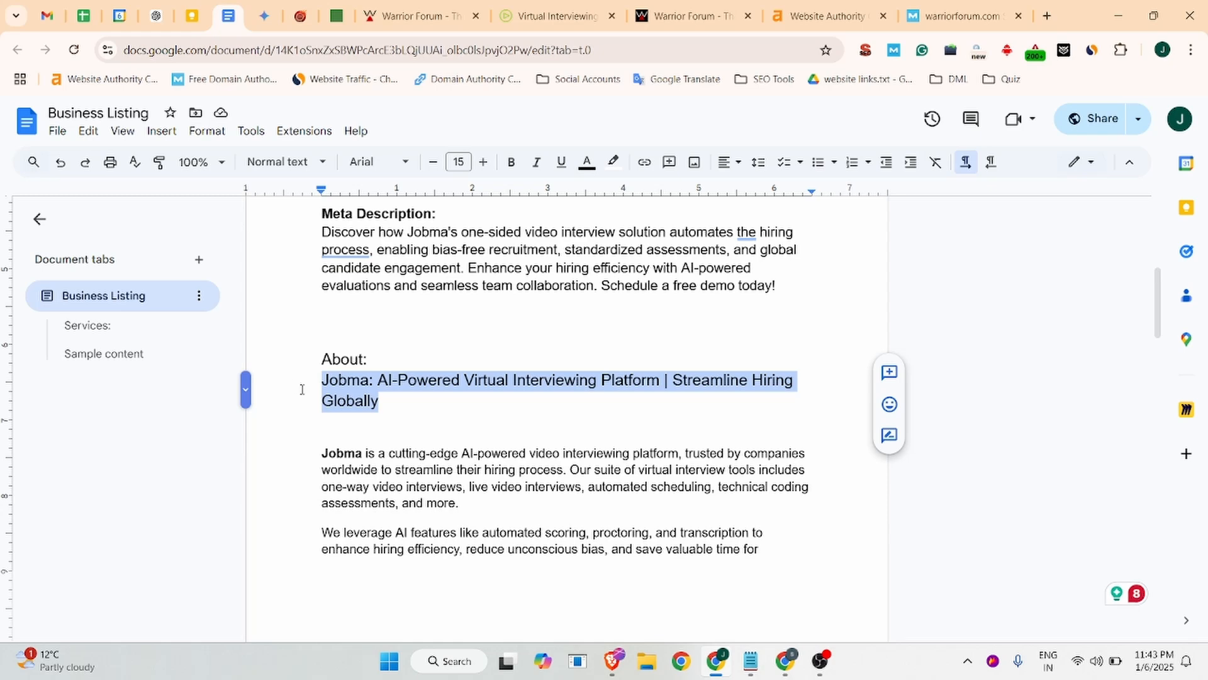
pyautogui.click(449, 11)
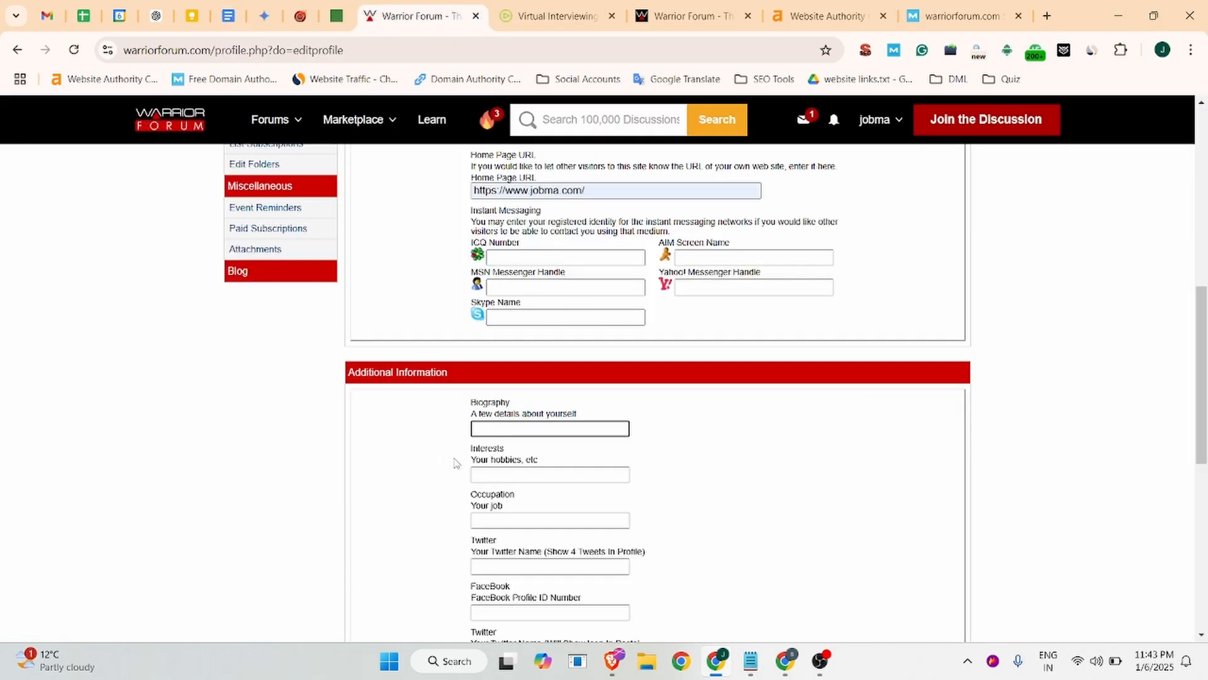
pyautogui.hotkey('ctrl', 'v')
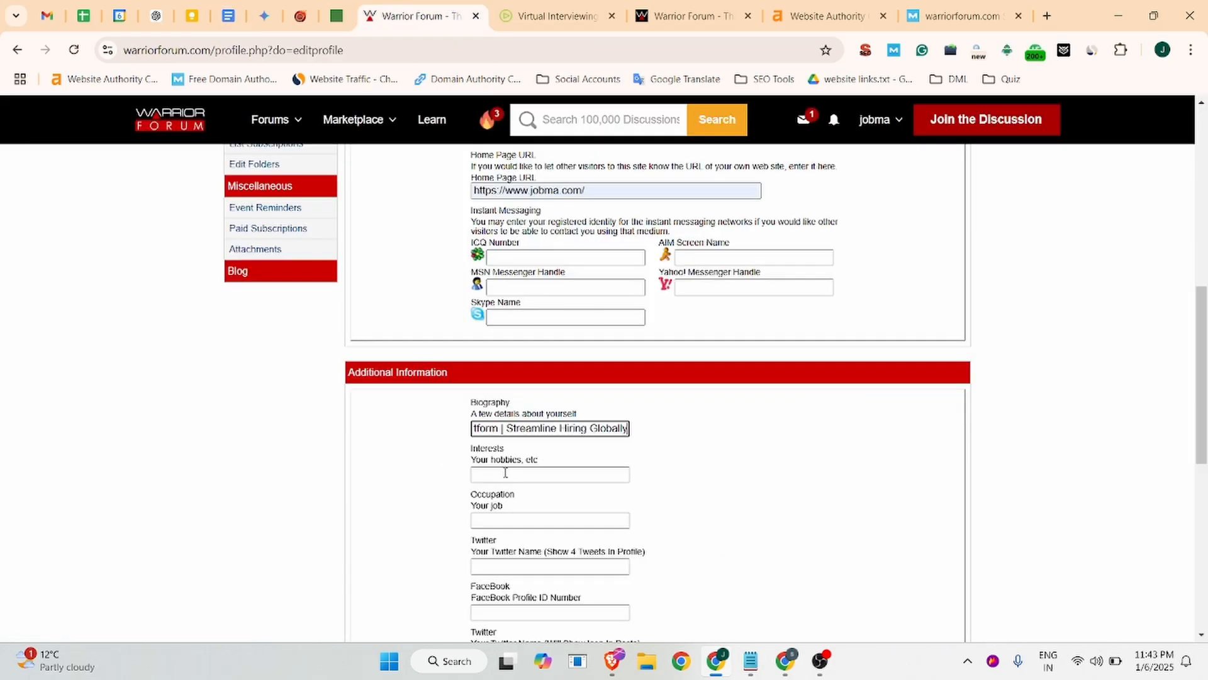
# Activate the profile's Interests field and switch to the Business Listing Google Doc to find text for it
pyautogui.click(480, 471)
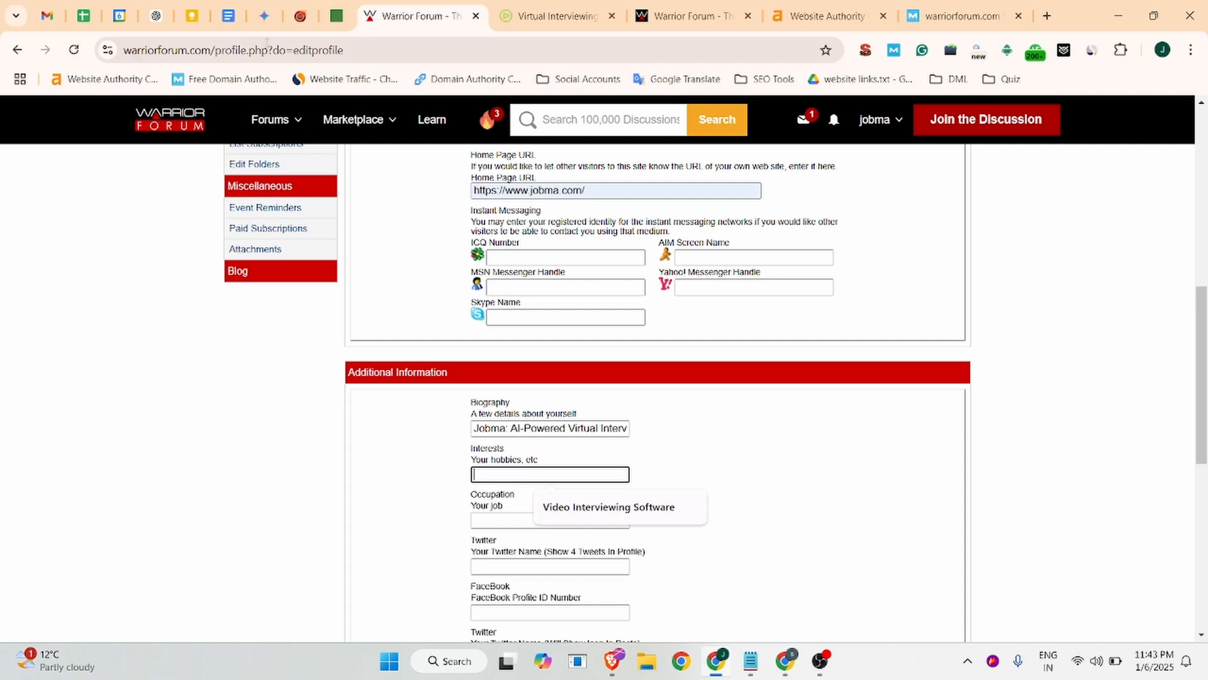
pyautogui.click(228, 16)
pyautogui.scroll(-2, 422, 427)
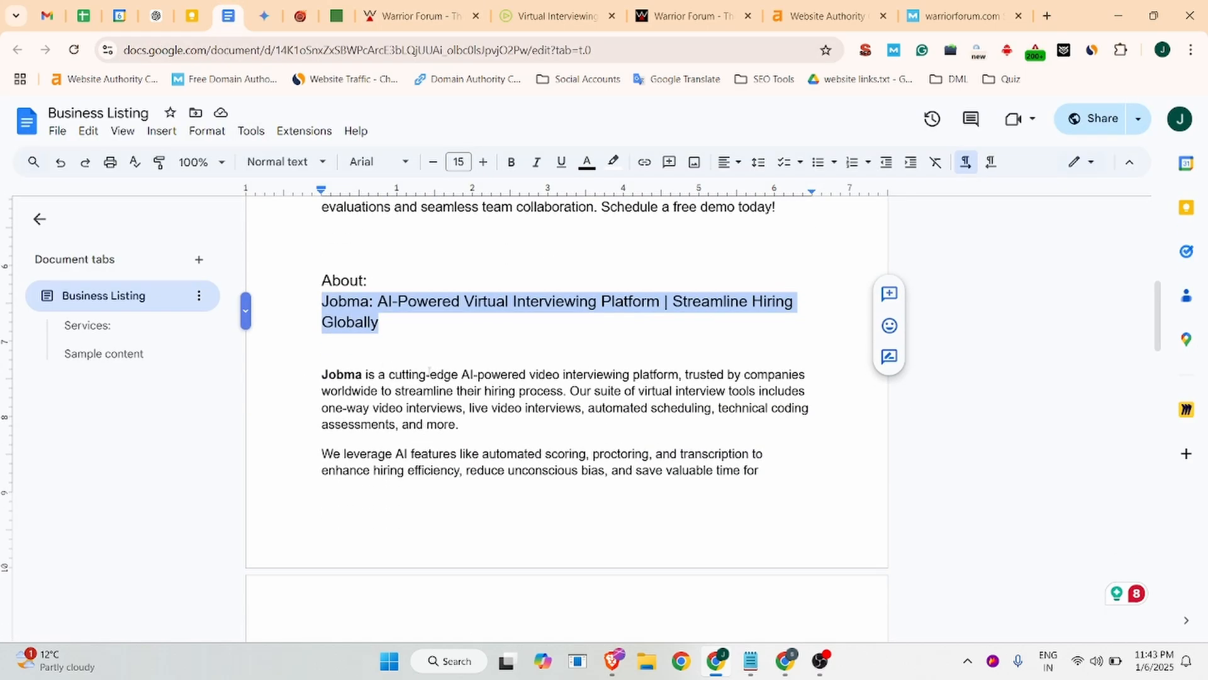
pyautogui.moveTo(463, 375); pyautogui.dragTo(679, 376)
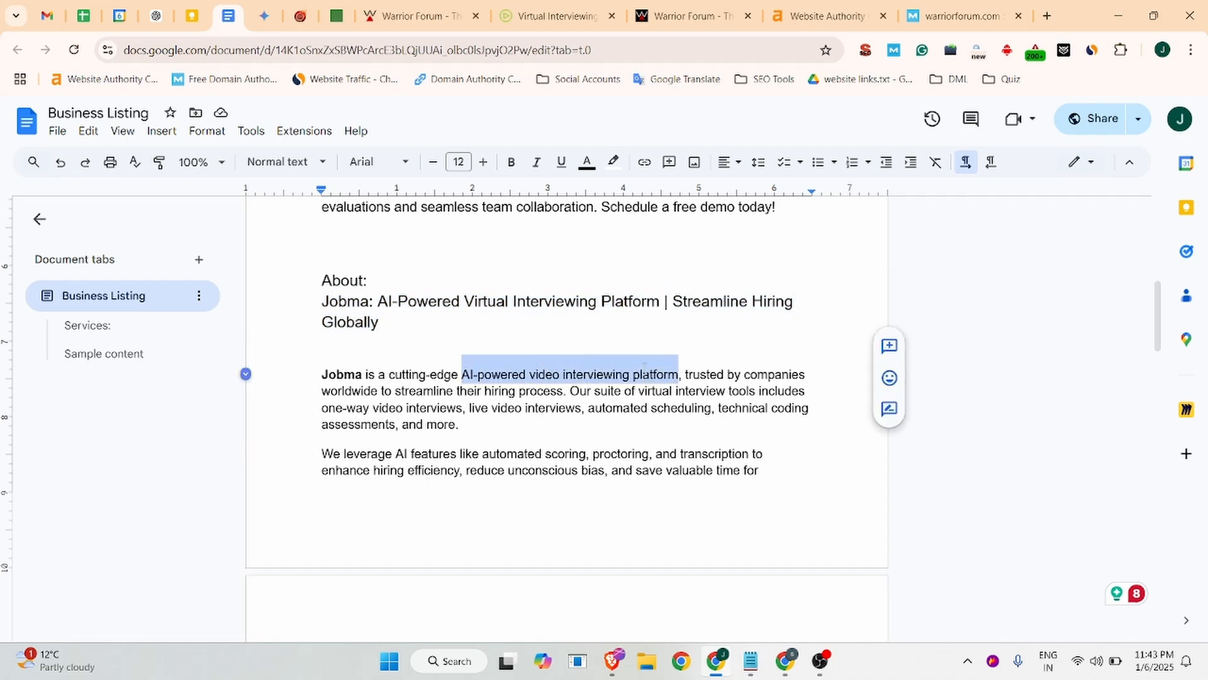
pyautogui.click(748, 664)
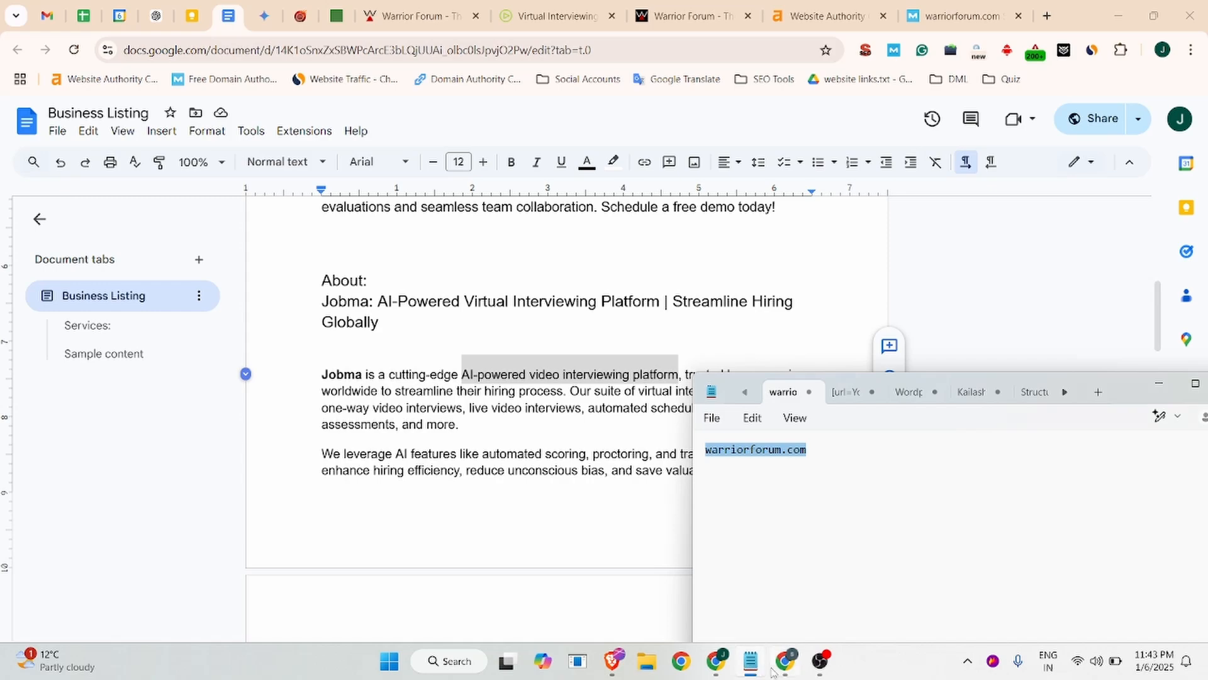
pyautogui.click(774, 667)
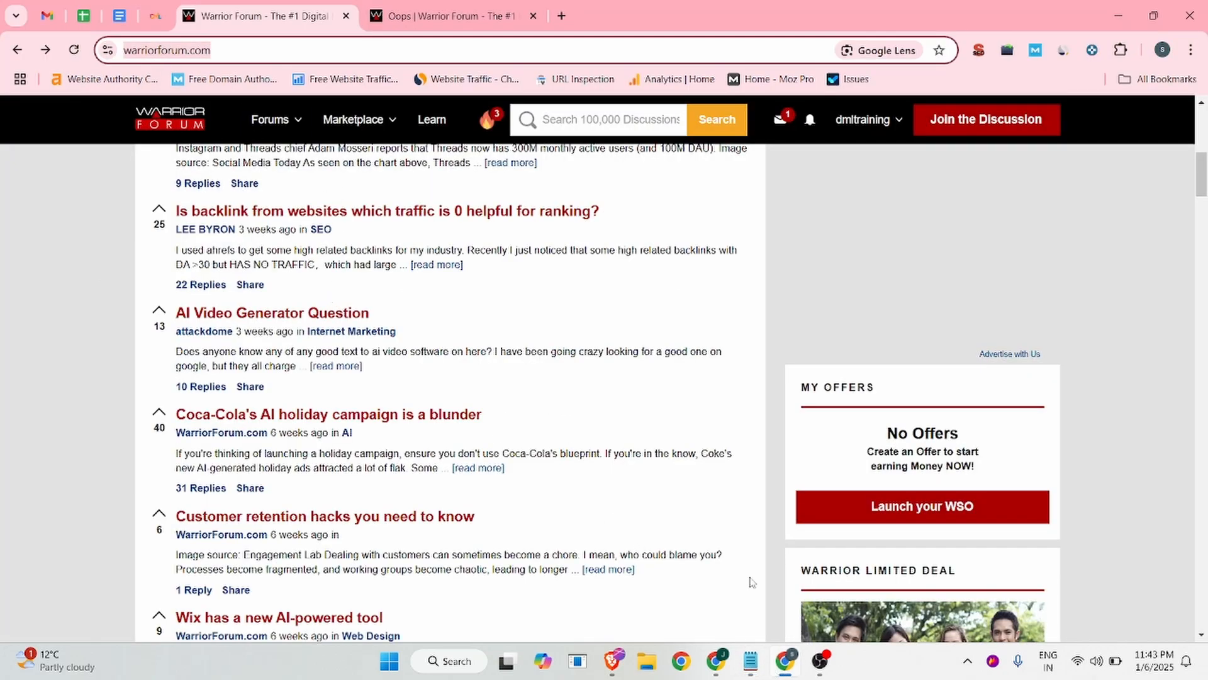
pyautogui.click(716, 661)
# Find and copy the phrase "digital interviewing platform" from the Sample content section of the Business Listing document
pyautogui.scroll(3, 417, 339)
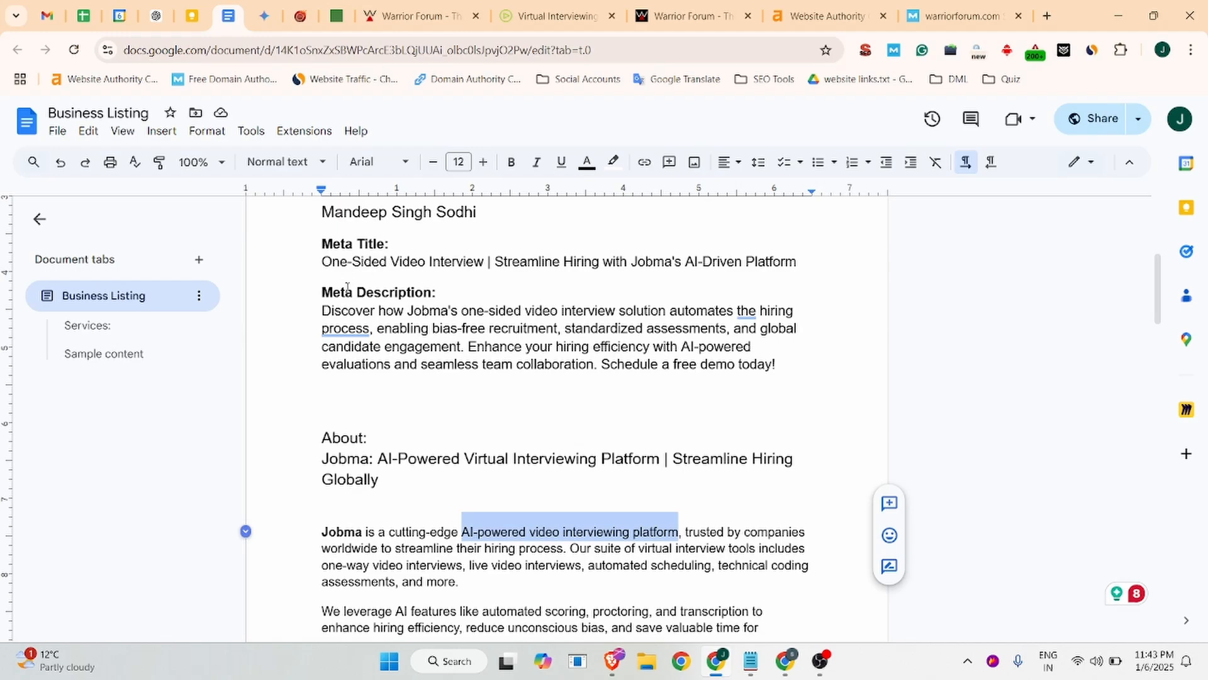
pyautogui.scroll(-2, 481, 400)
pyautogui.scroll(7, 481, 409)
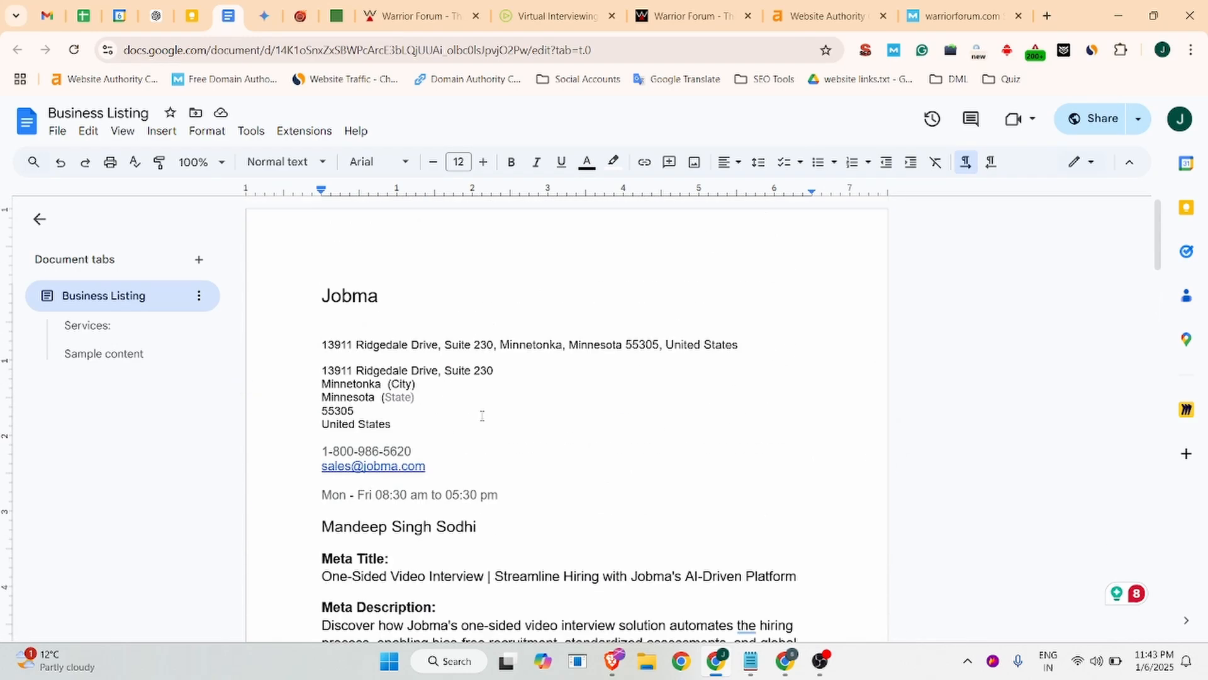
pyautogui.scroll(-6, 480, 414)
pyautogui.scroll(-10, 481, 415)
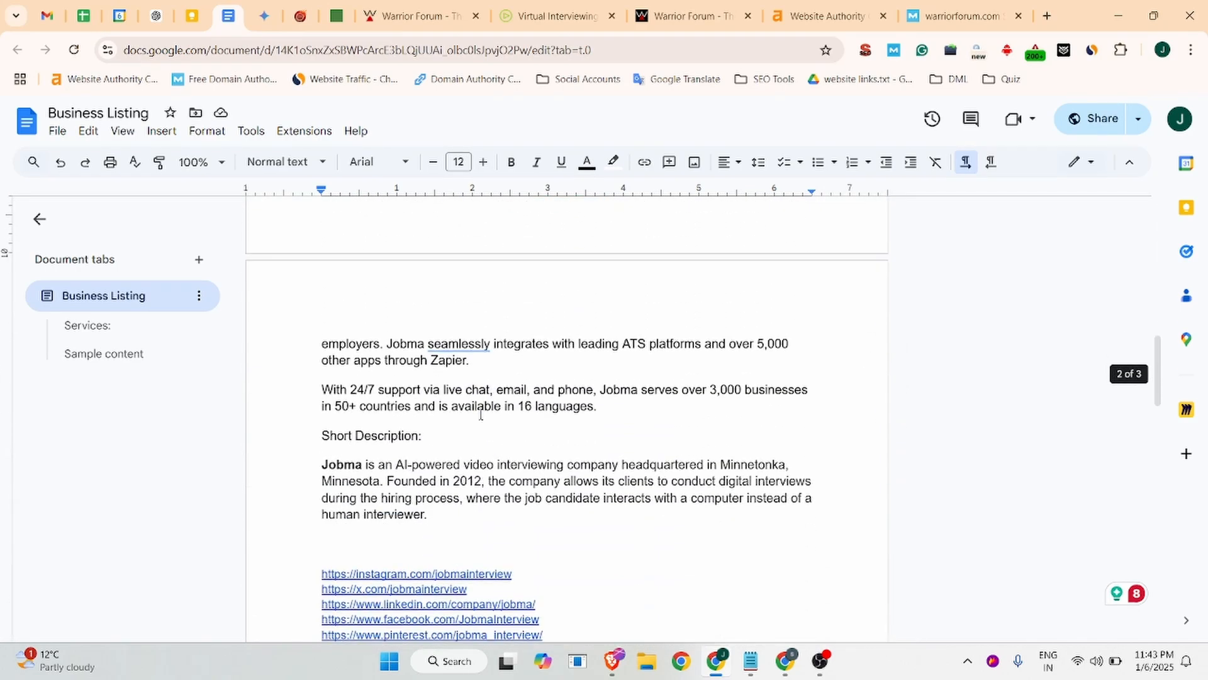
pyautogui.scroll(2, 481, 415)
pyautogui.scroll(-7, 481, 415)
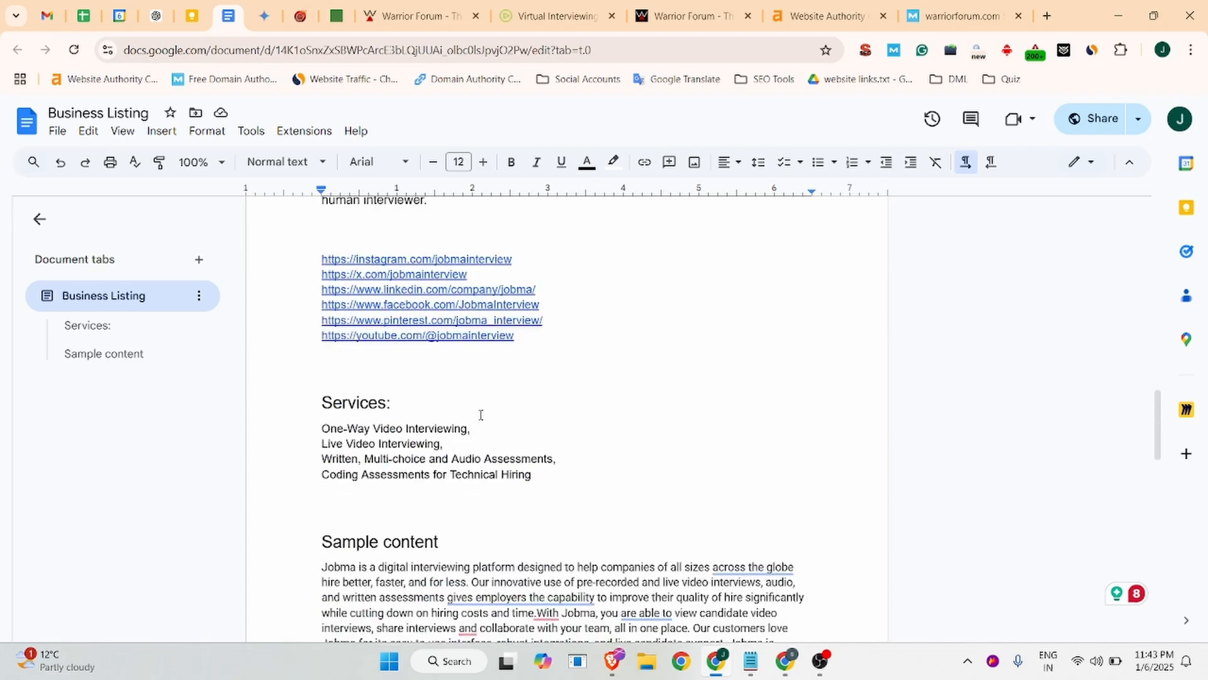
pyautogui.moveTo(379, 409); pyautogui.dragTo(493, 410)
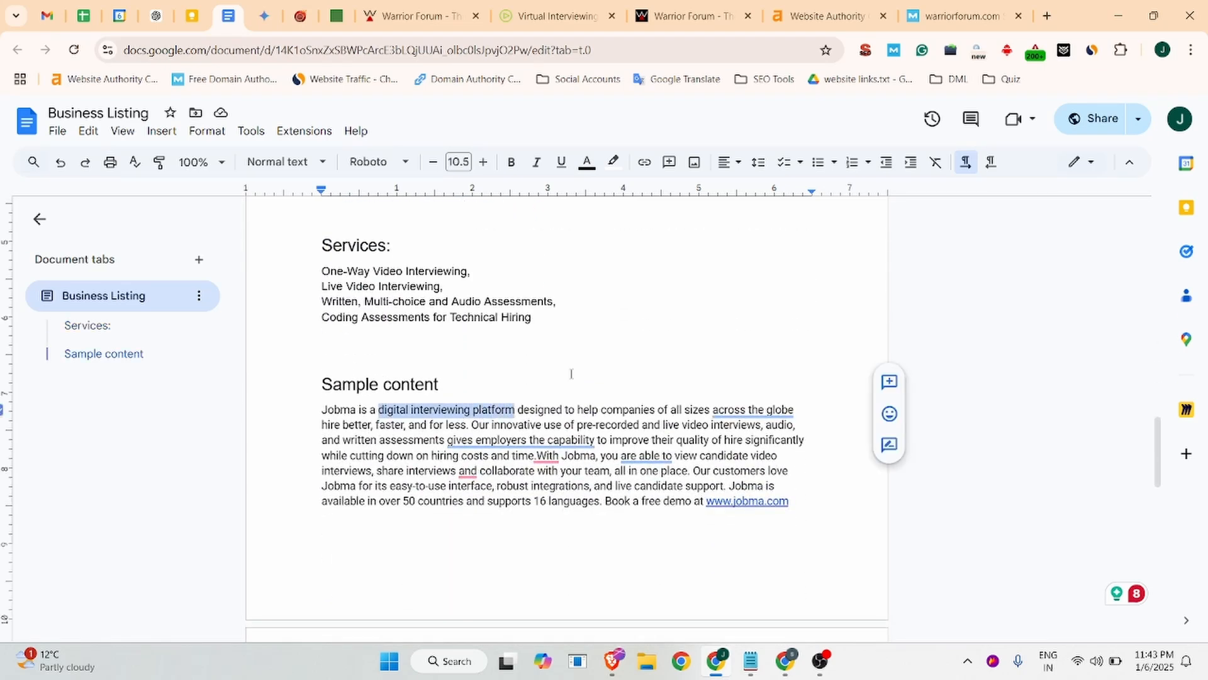
# Return to the Warrior Forum profile and fill the Interests field with "Digital Interviewing Platform", capitalizing each word
pyautogui.click(430, 14)
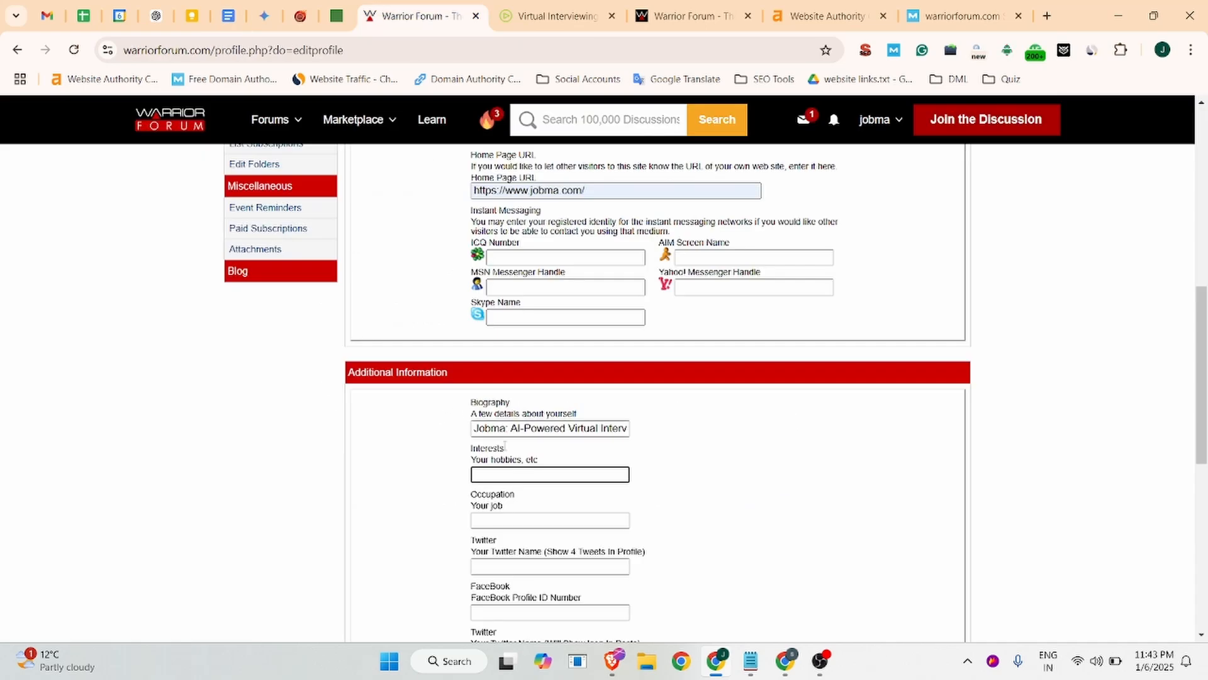
pyautogui.press('Tab')
pyautogui.write('digital interviewing platform')
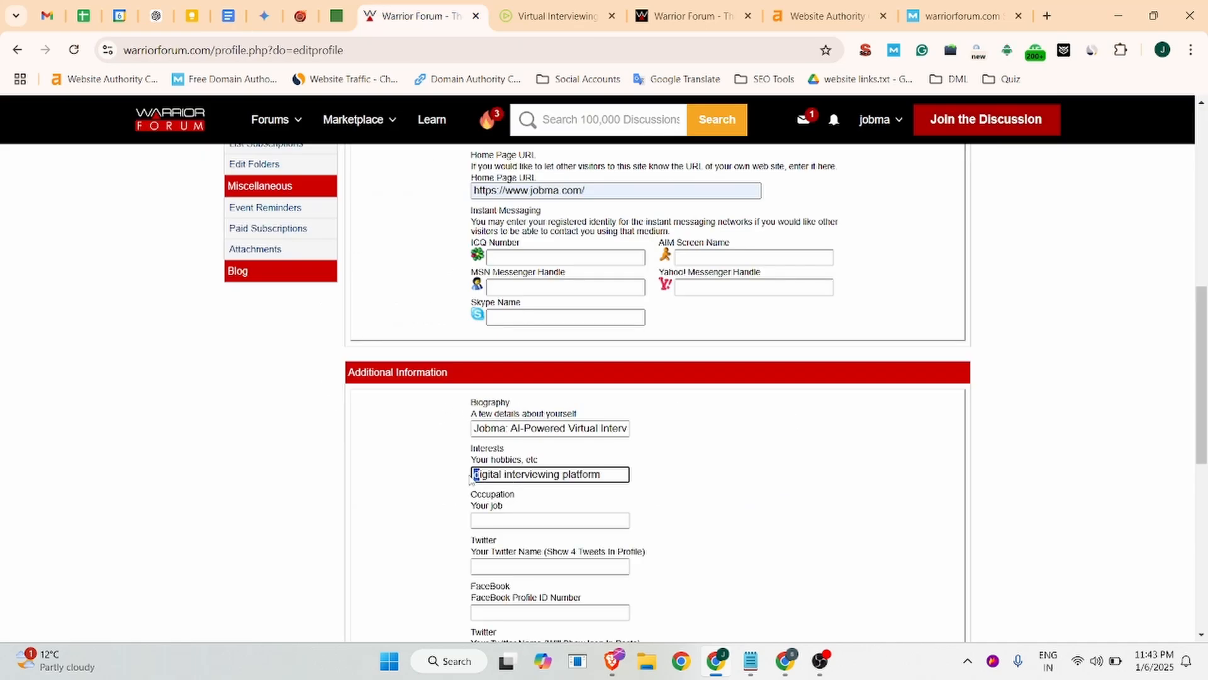
pyautogui.write('D')
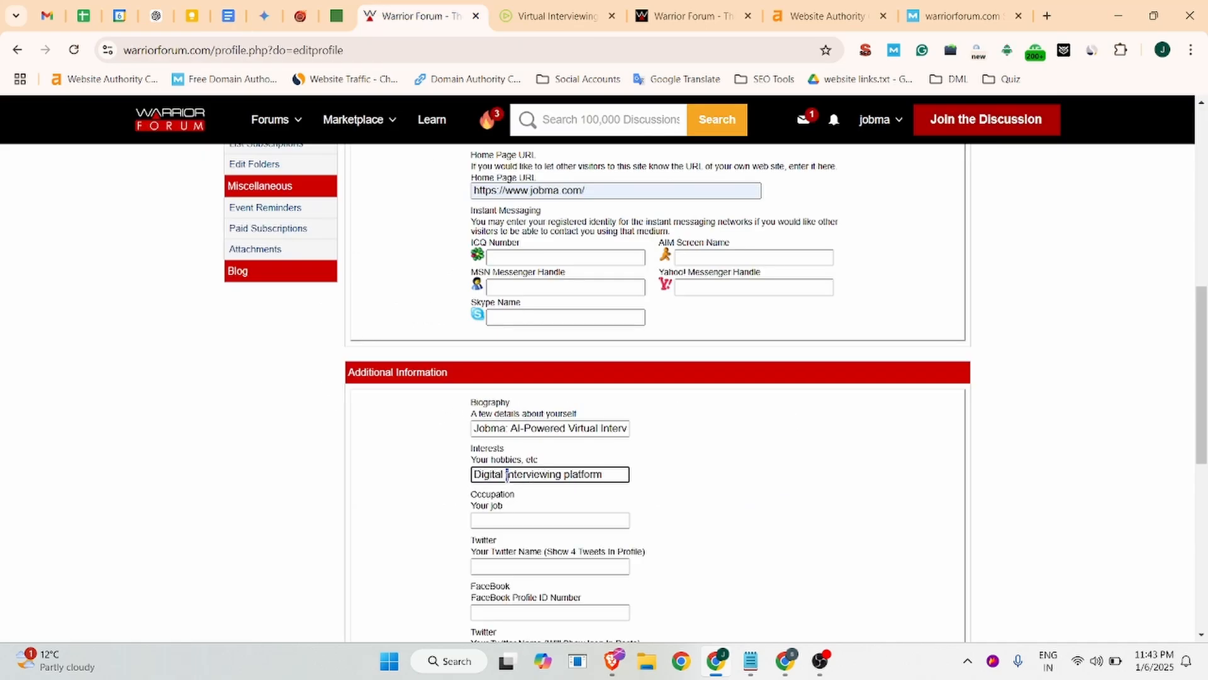
pyautogui.write('I')
pyautogui.press('BackSpace')
pyautogui.press('BackSpace')
pyautogui.click(714, 469)
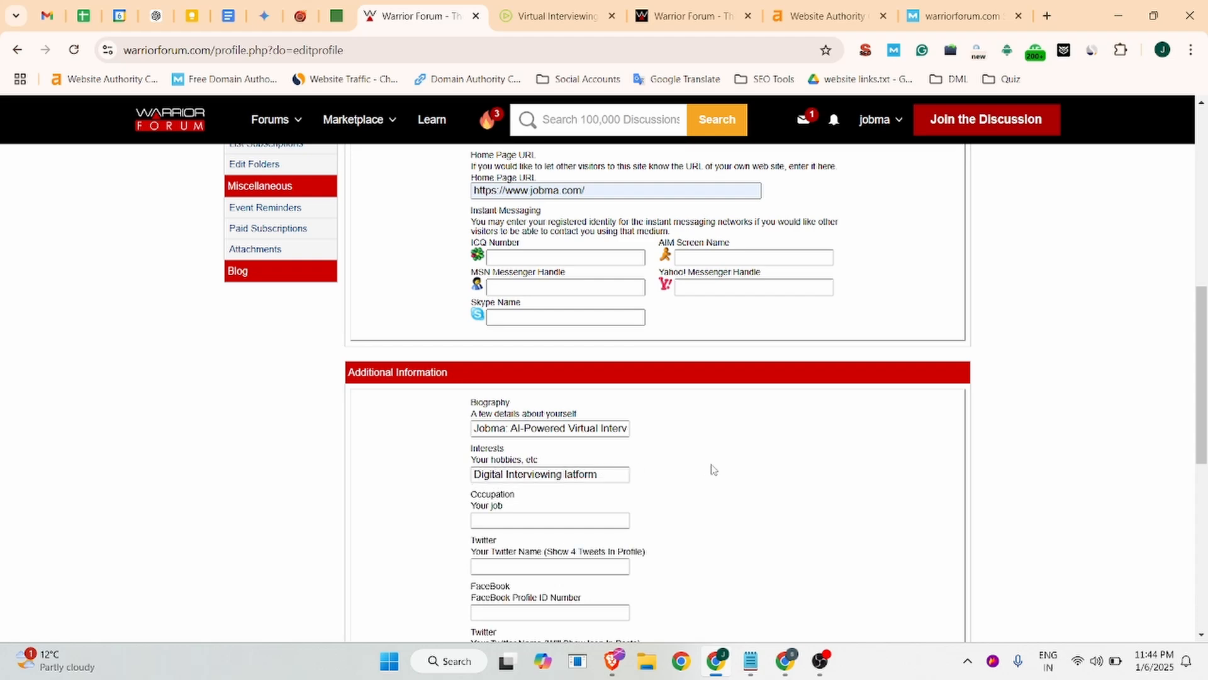
pyautogui.click(566, 473)
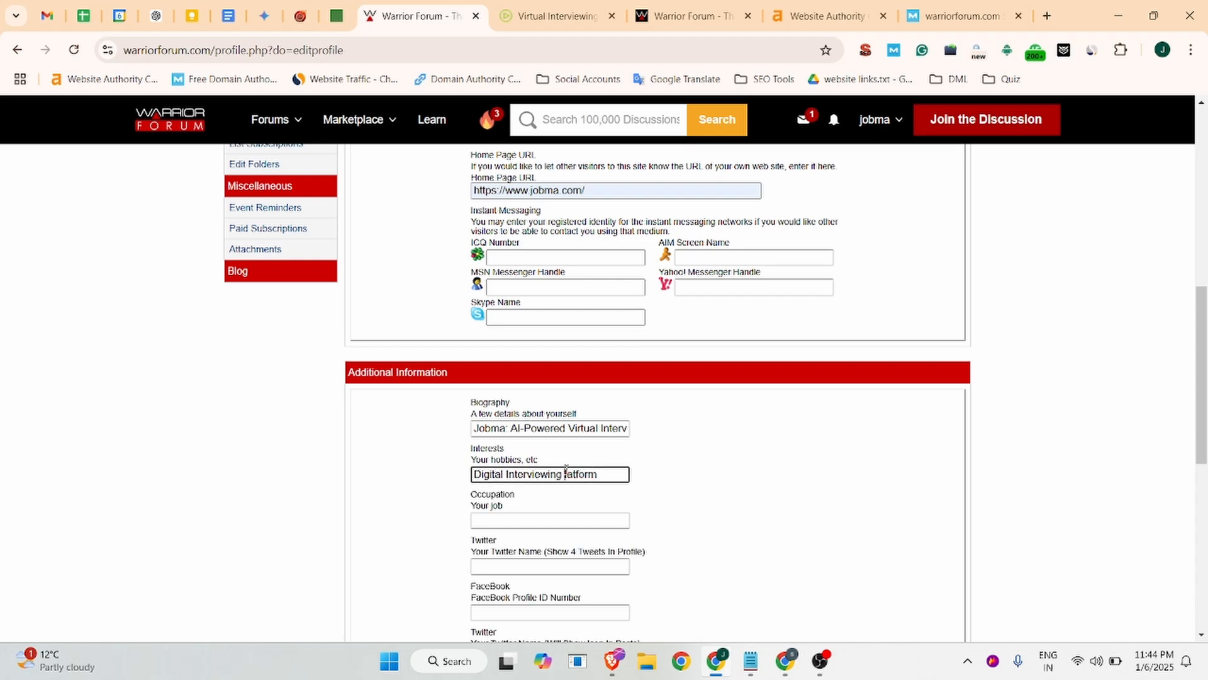
pyautogui.write('P')
pyautogui.click(741, 454)
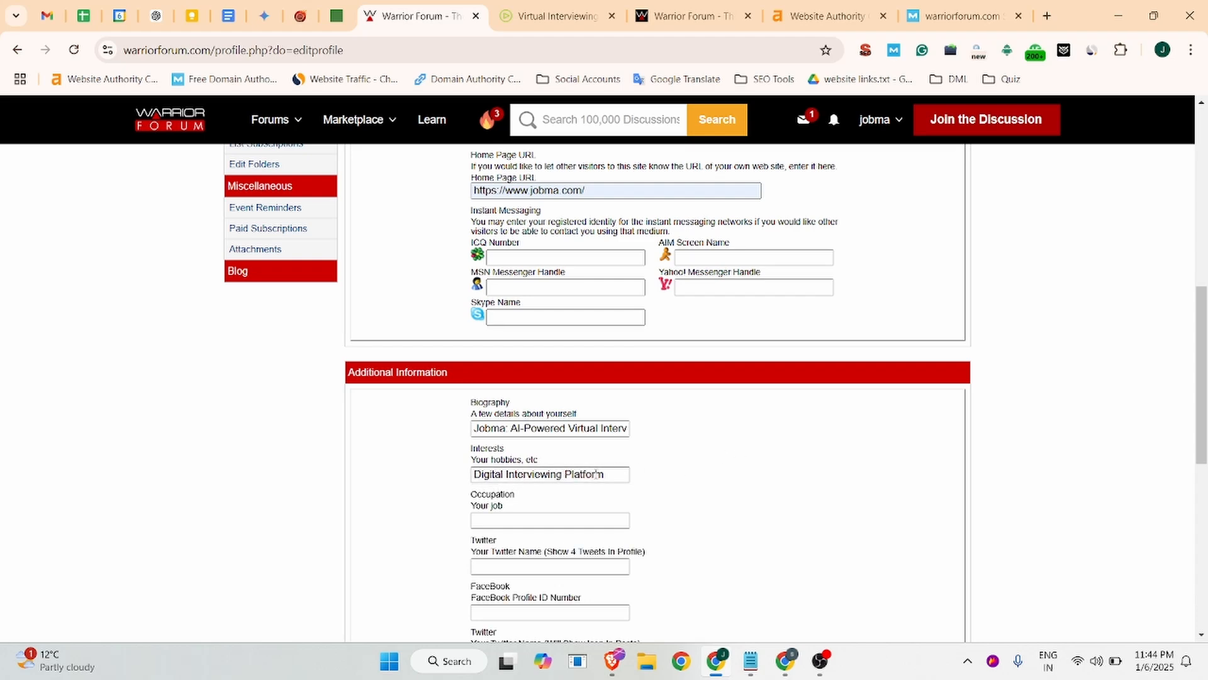
# Copy "jobmainterview" from the X link in the Business Listing Google Doc into the profile's first Twitter name field
pyautogui.scroll(-2, 595, 474)
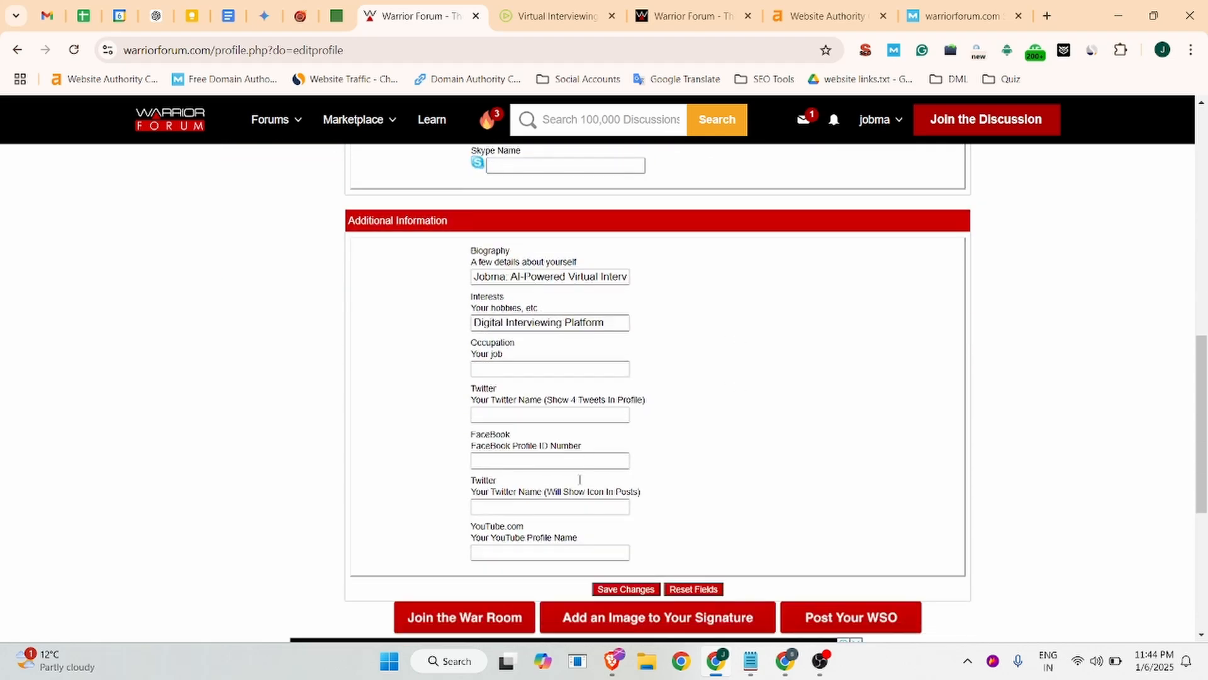
pyautogui.click(505, 410)
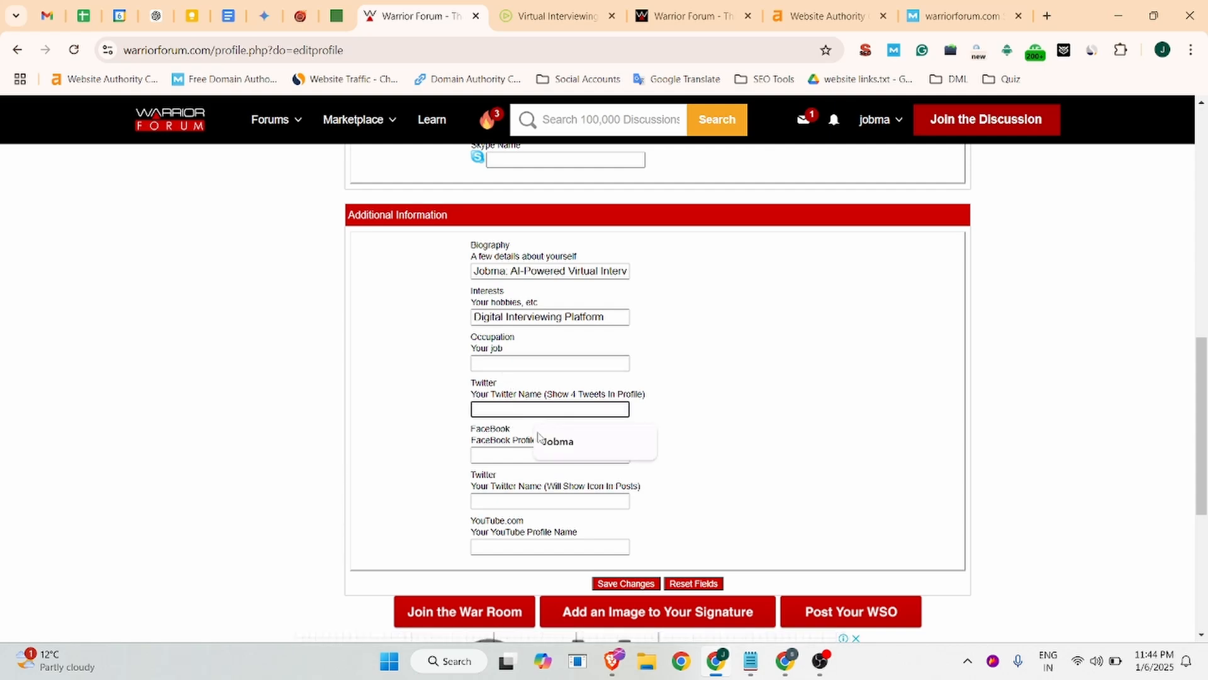
pyautogui.click(229, 16)
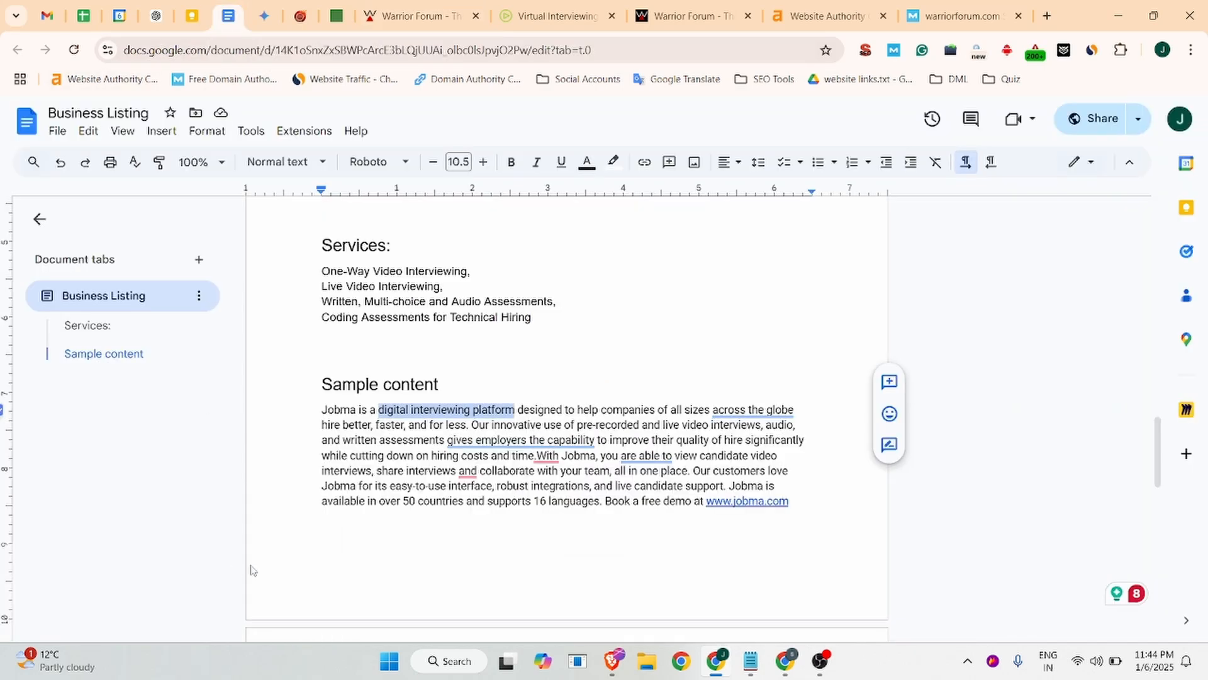
pyautogui.scroll(5, 317, 453)
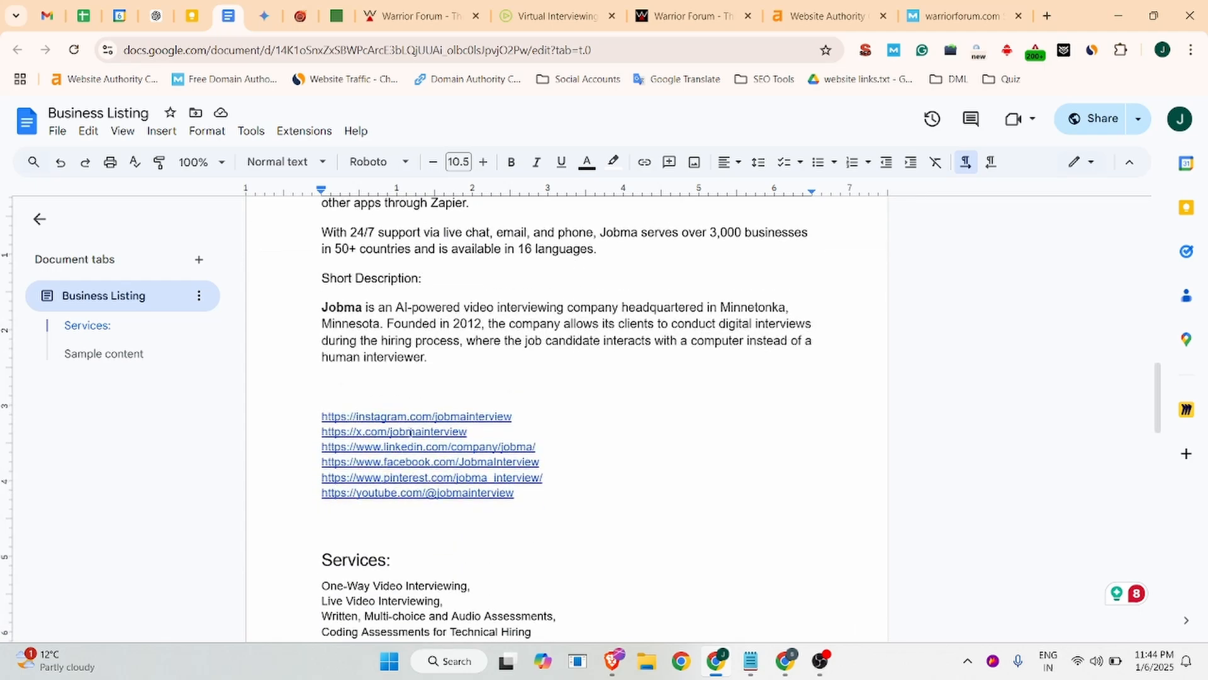
pyautogui.moveTo(477, 431); pyautogui.dragTo(394, 431)
pyautogui.hotkey('ctrl', 'c')
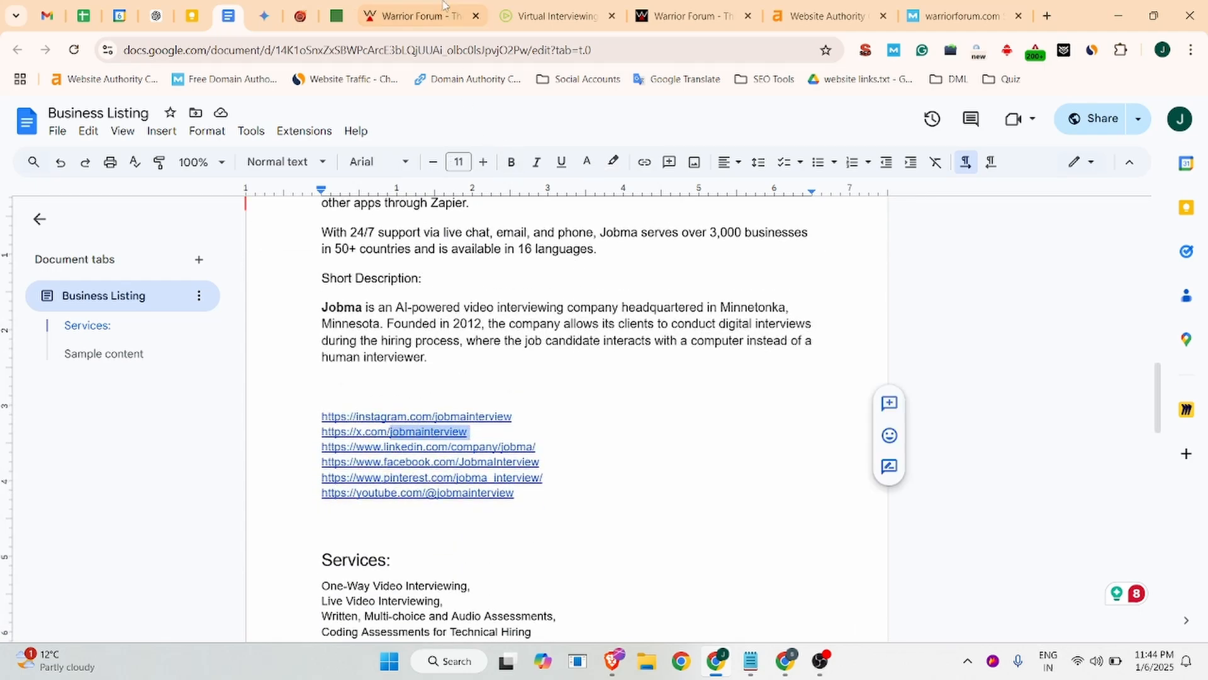
pyautogui.click(415, 16)
pyautogui.click(509, 410)
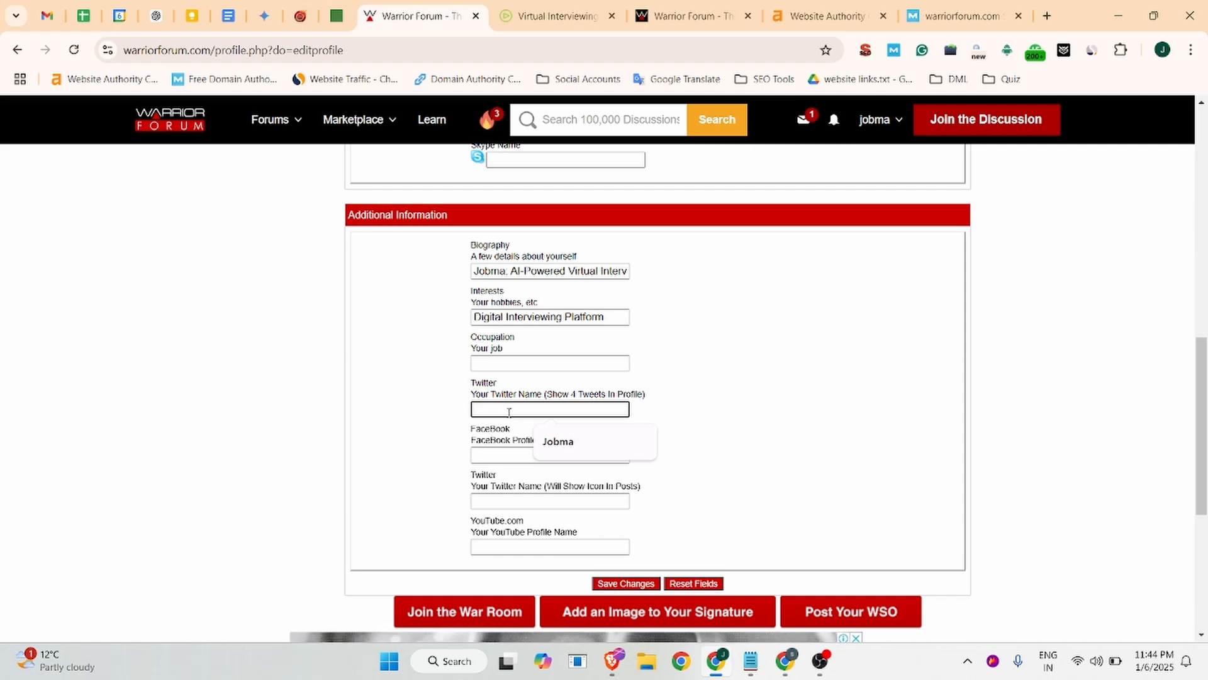
pyautogui.hotkey('ctrl', 'v')
# Copy "JobmaInterview" from the Facebook link in the Business Listing Google Doc into the profile's Facebook ID and second Twitter name fields
pyautogui.click(487, 454)
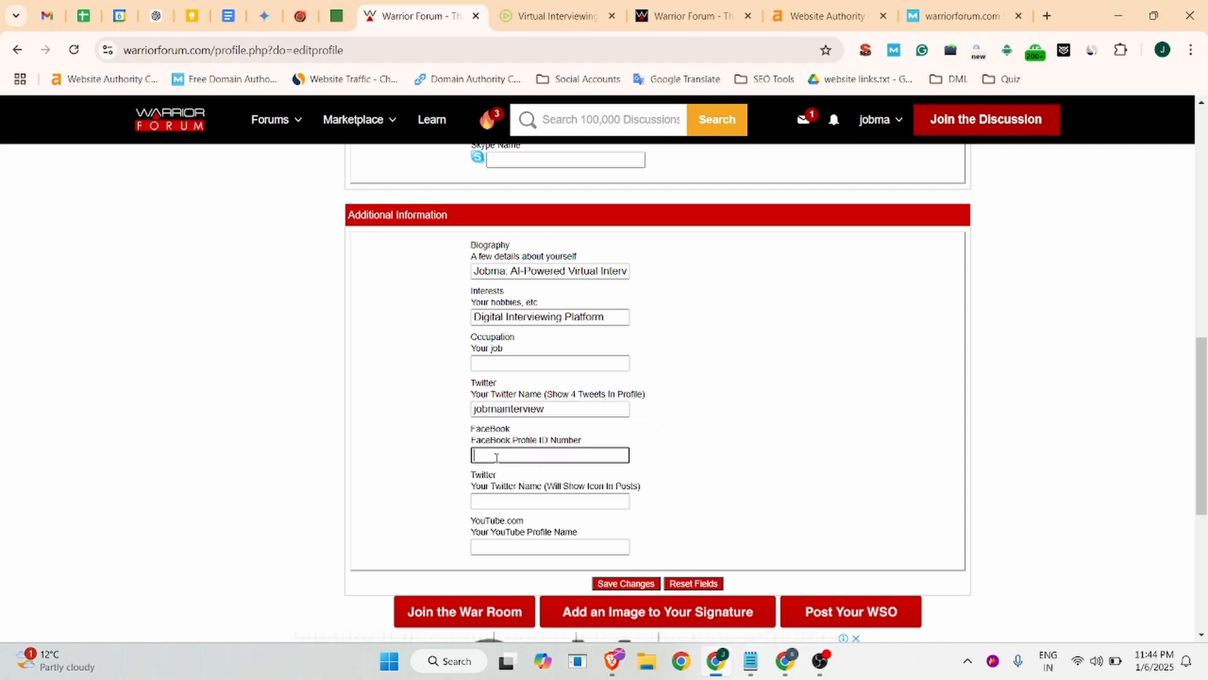
pyautogui.click(228, 16)
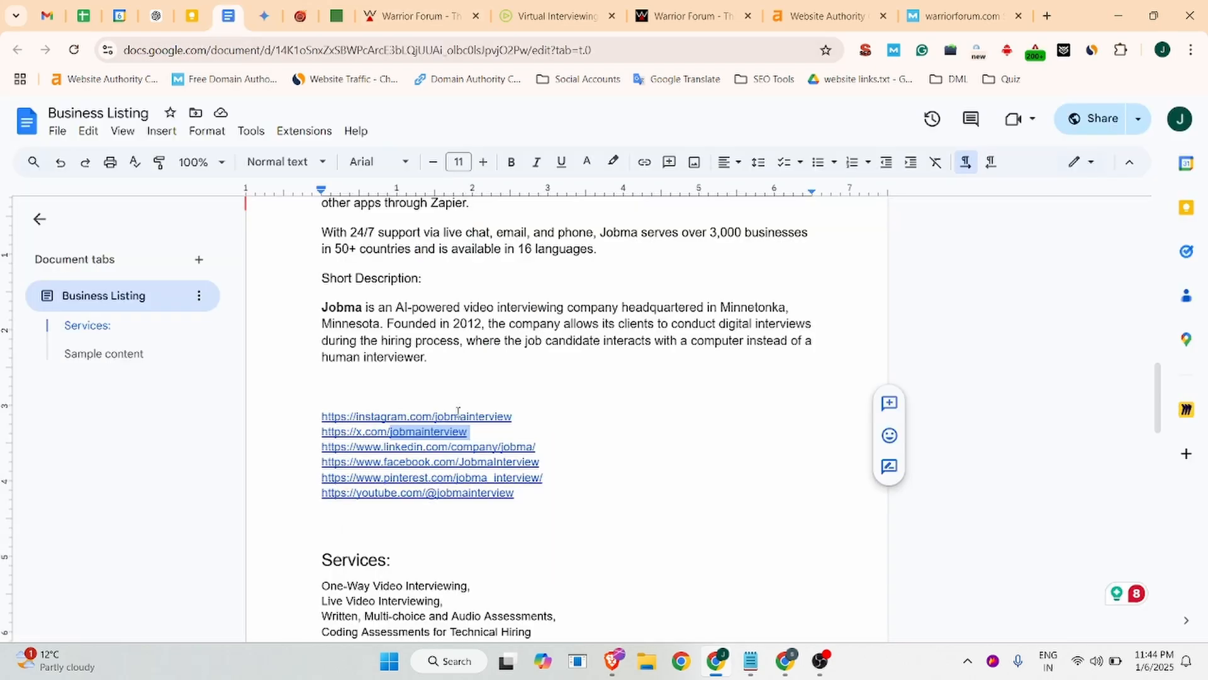
pyautogui.moveTo(459, 465); pyautogui.dragTo(545, 463)
pyautogui.click(544, 465)
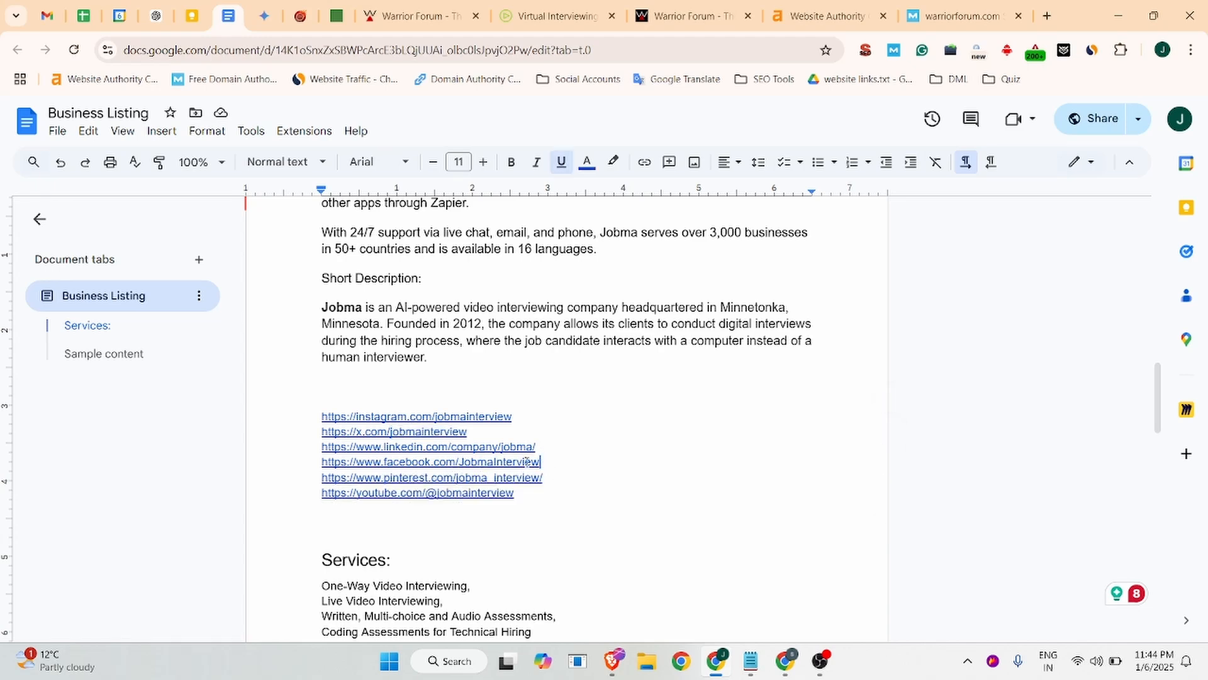
pyautogui.hotkey('ctrl', 'shift', 'Left')
pyautogui.hotkey('ctrl', 'c')
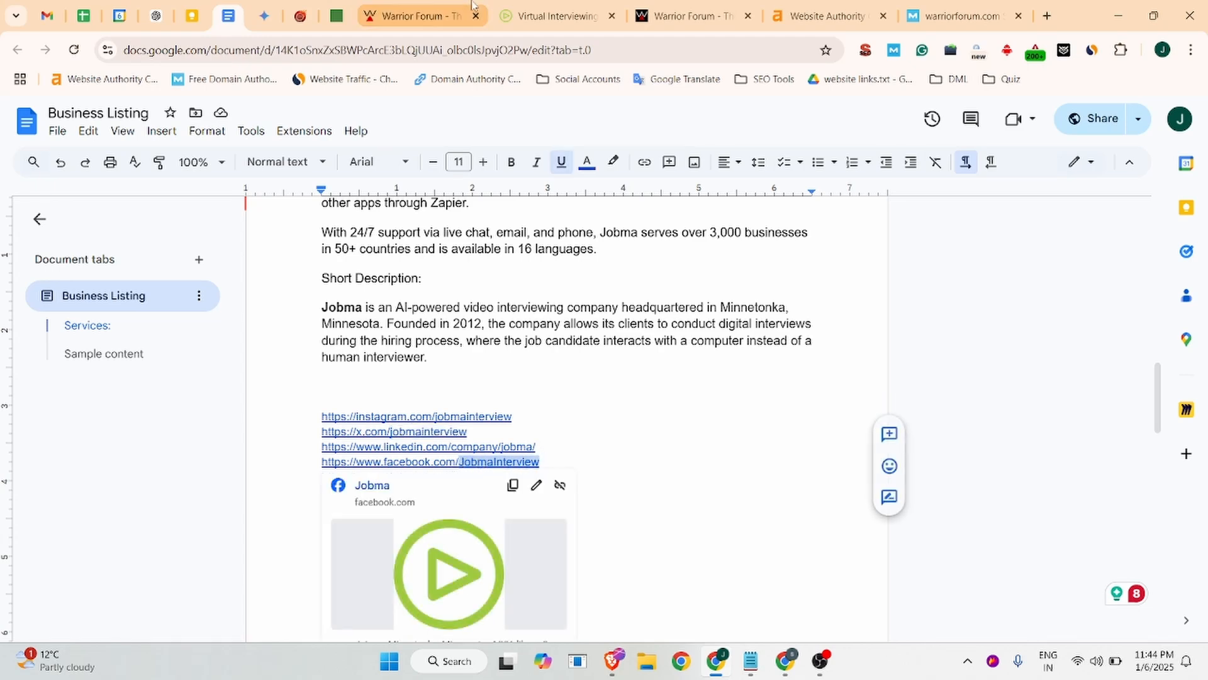
pyautogui.click(416, 15)
pyautogui.hotkey('ctrl', 'v')
pyautogui.press('Tab')
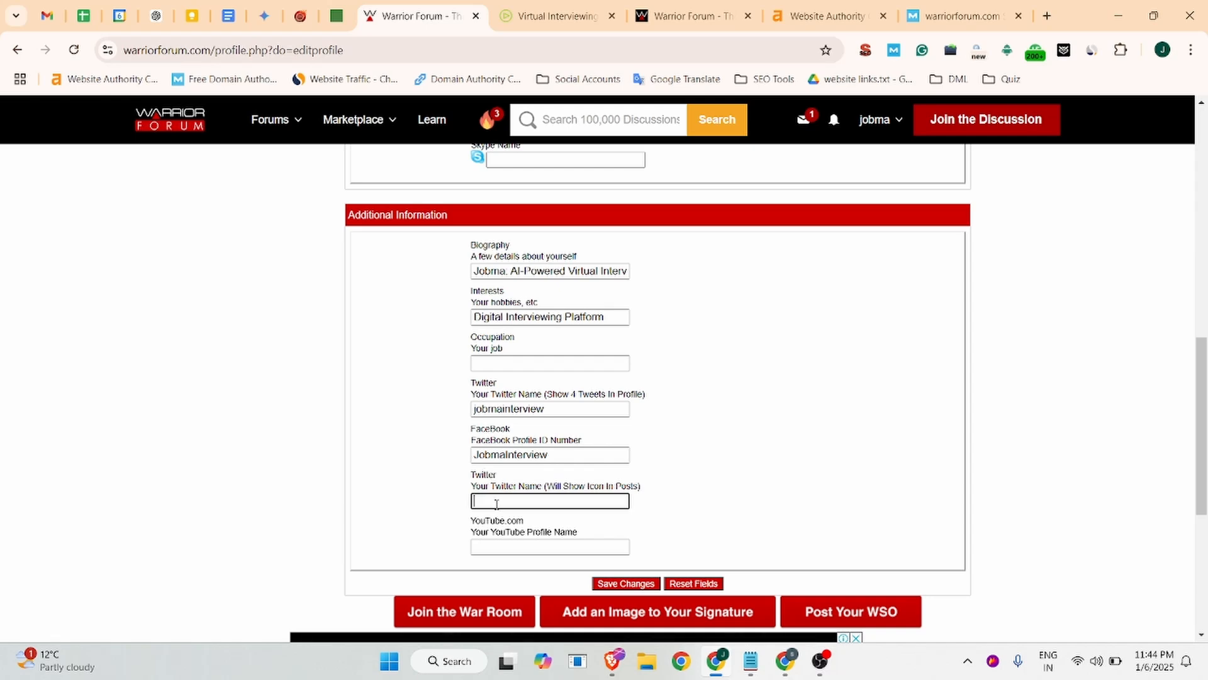
pyautogui.hotkey('ctrl', 'v')
pyautogui.press('Tab')
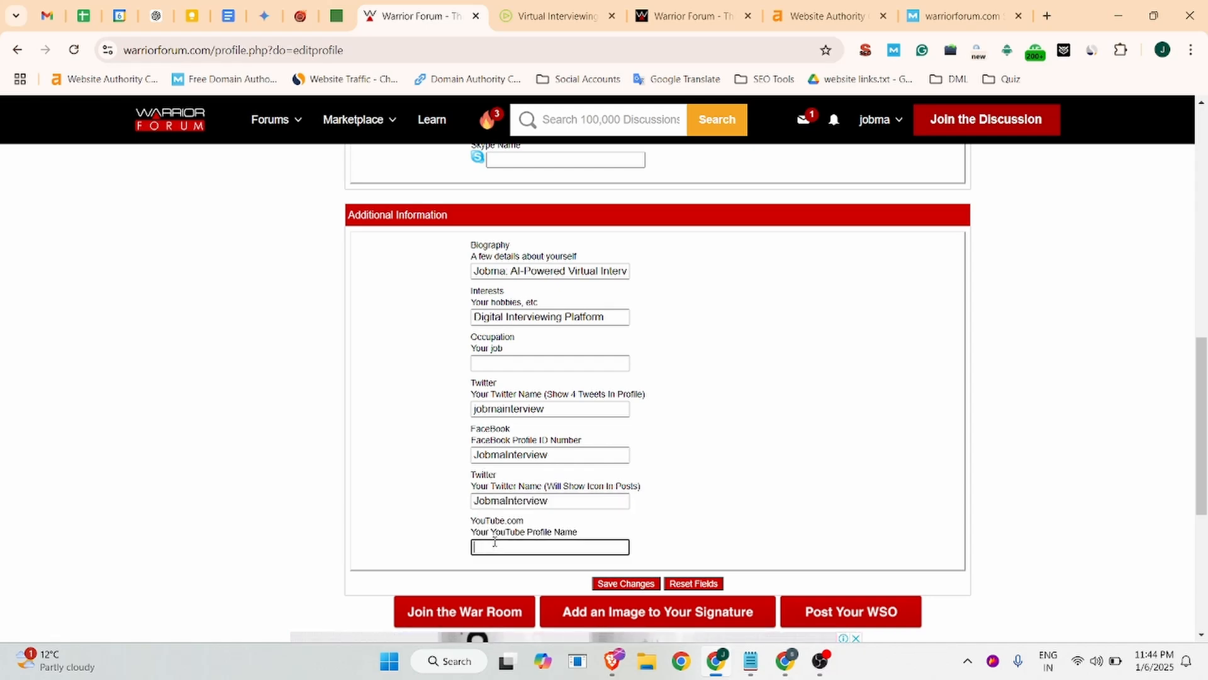
# Copy "jobmainterview" from the YouTube link in the Business Listing Google Doc into the profile's YouTube name field
pyautogui.click(228, 16)
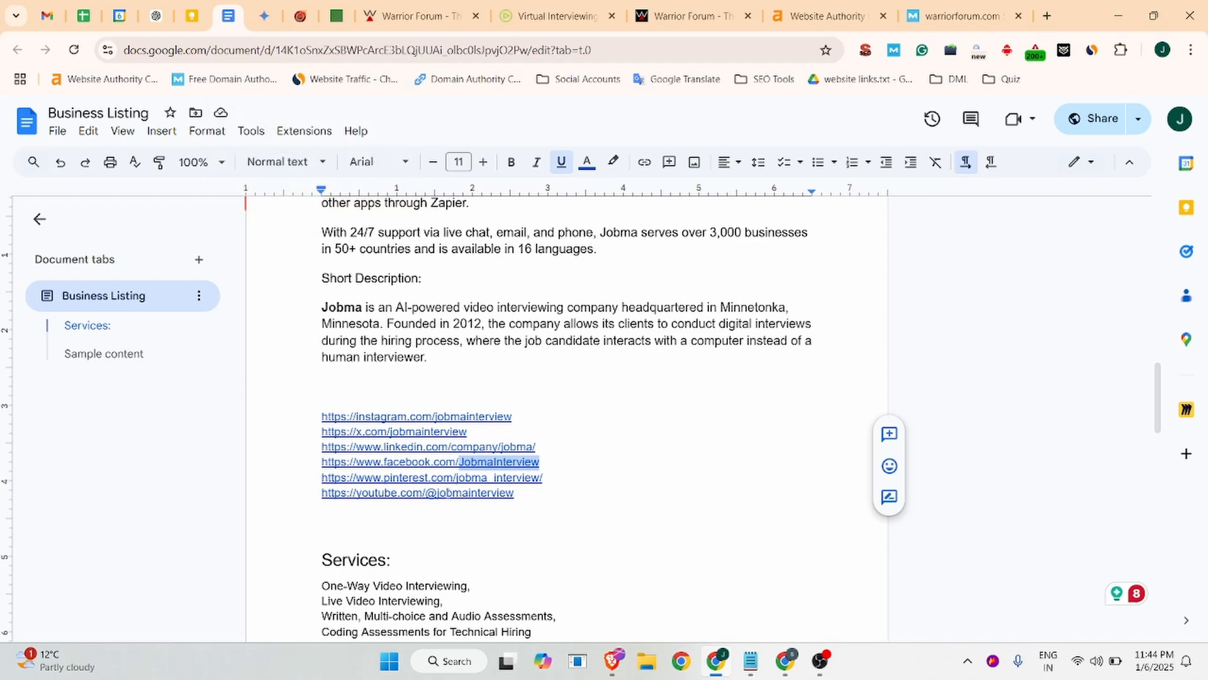
pyautogui.moveTo(514, 492); pyautogui.dragTo(438, 492)
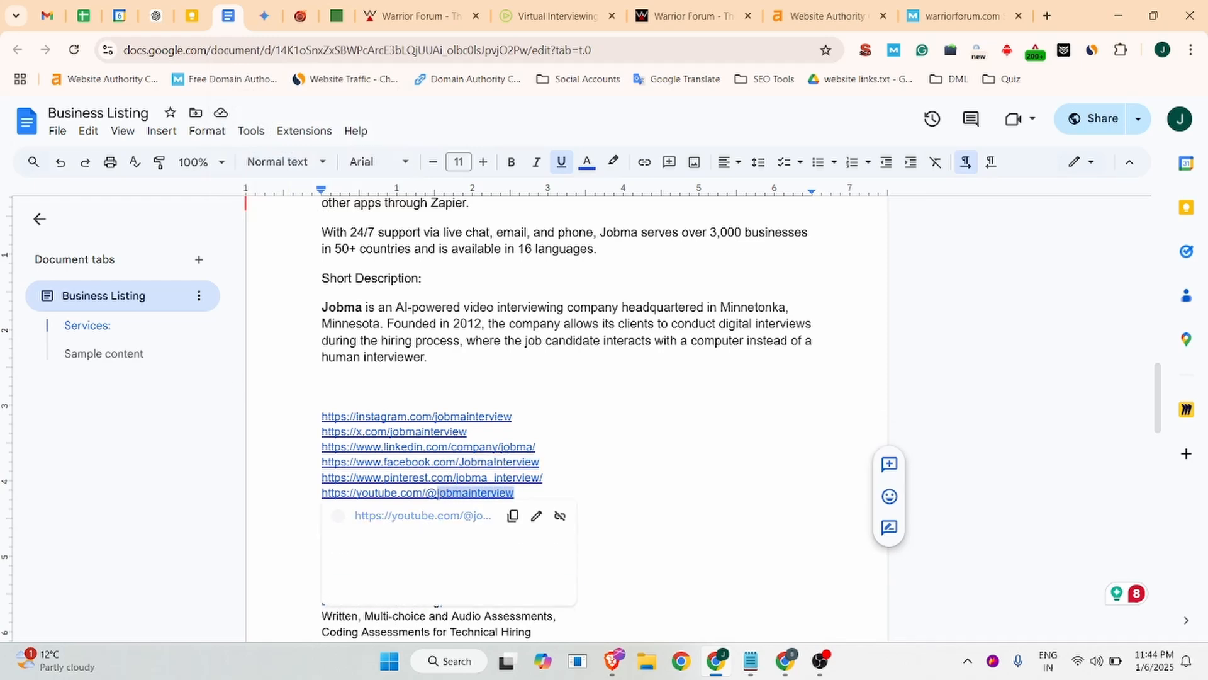
pyautogui.click(415, 13)
pyautogui.hotkey('ctrl', 'v')
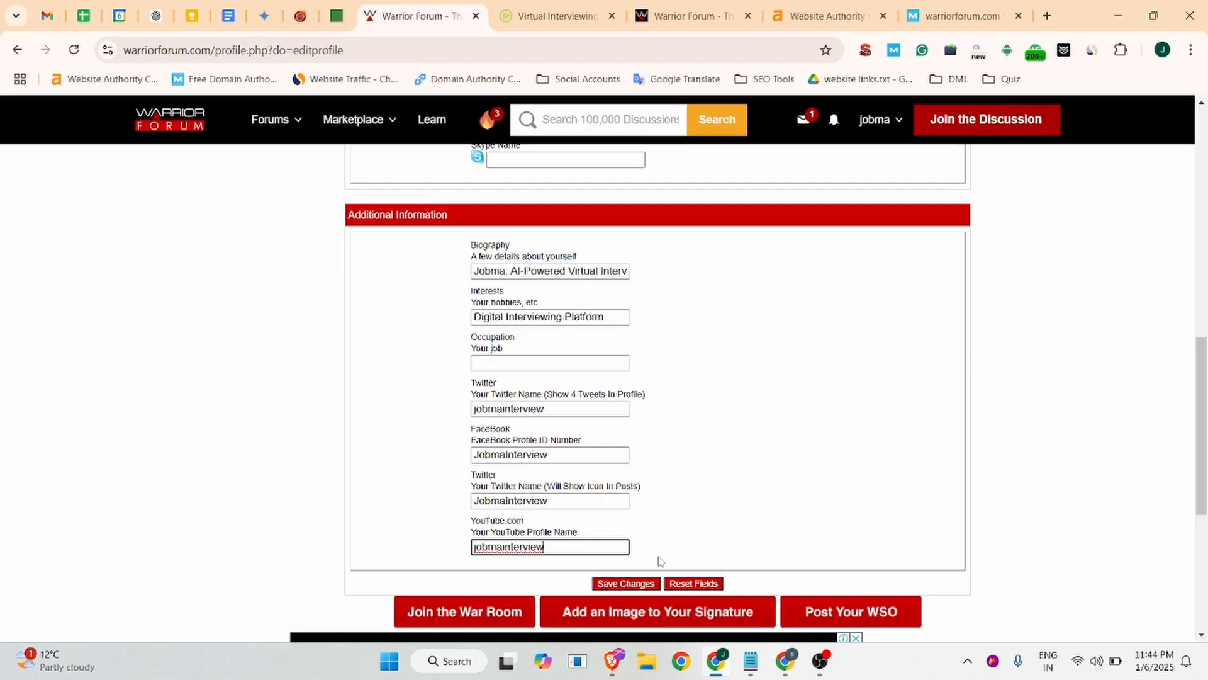
# Review the completed optional and additional information fields and save the profile changes
pyautogui.scroll(5, 685, 408)
pyautogui.scroll(4, 685, 408)
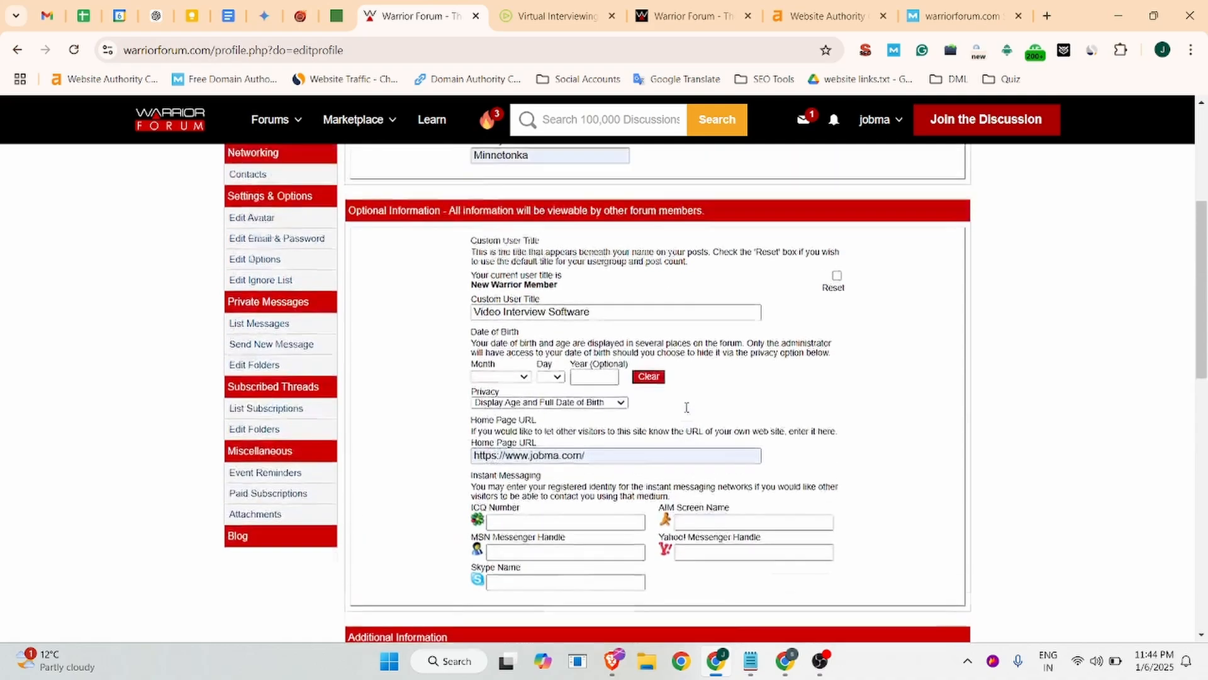
pyautogui.scroll(-10, 813, 425)
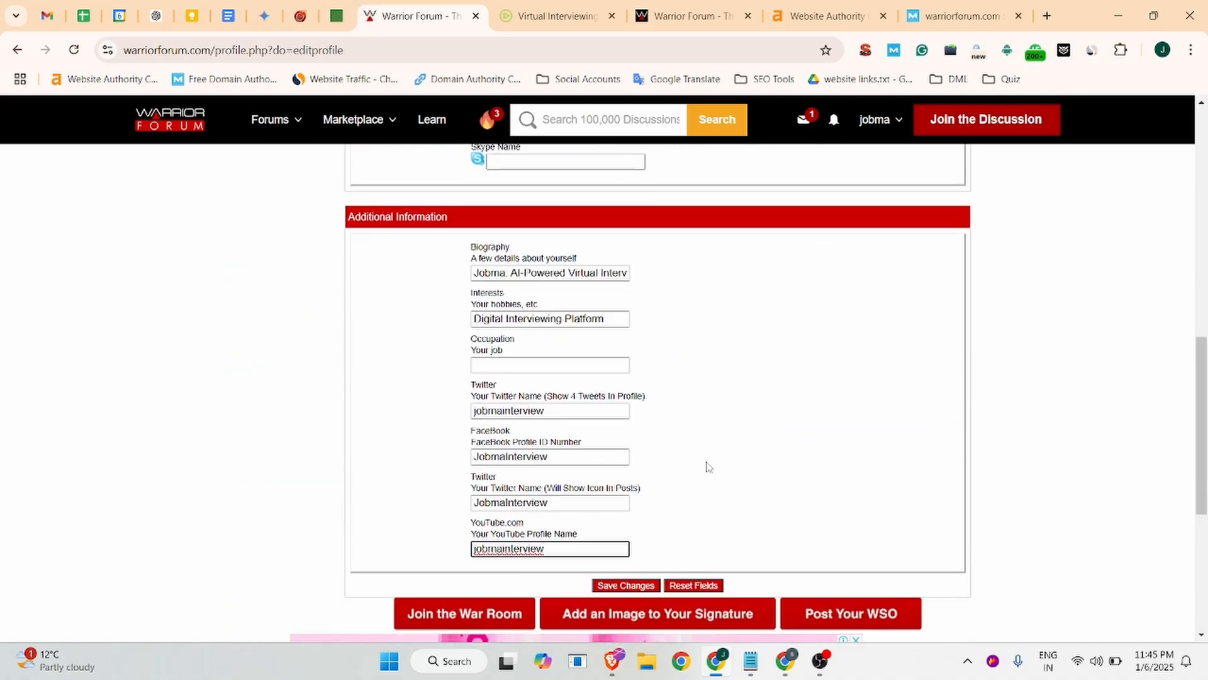
pyautogui.click(631, 585)
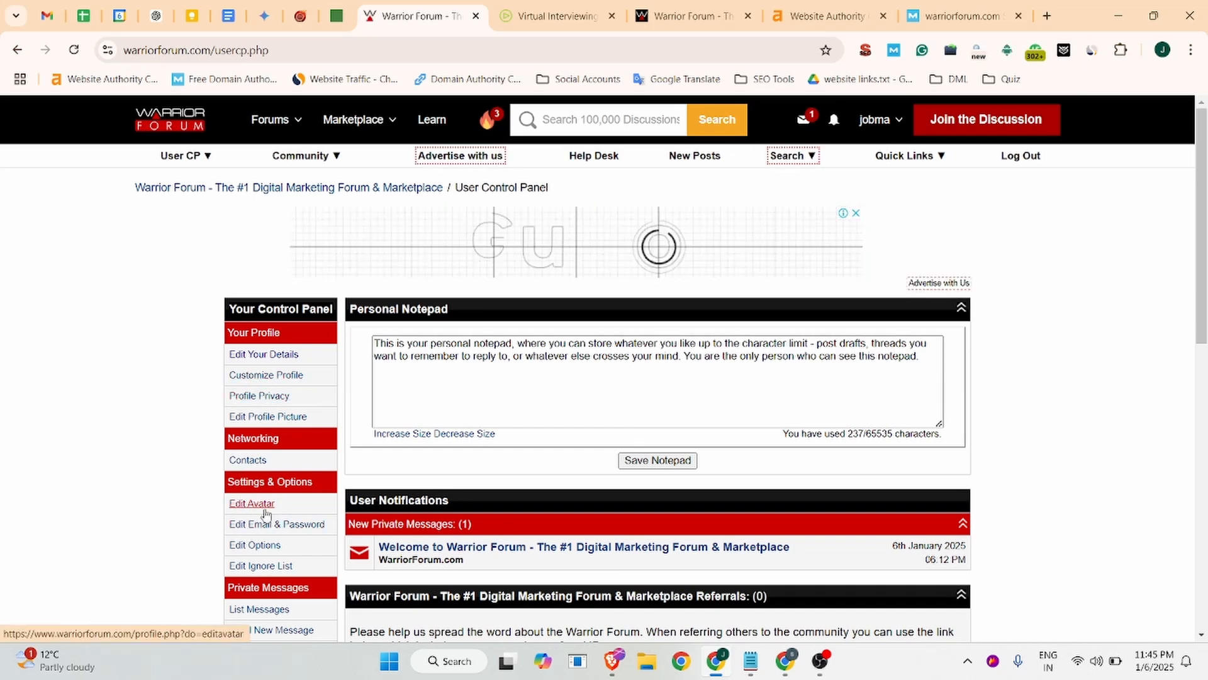
# Try to upload an image from the Downloads folder as the account's avatar and save it
pyautogui.click(247, 504)
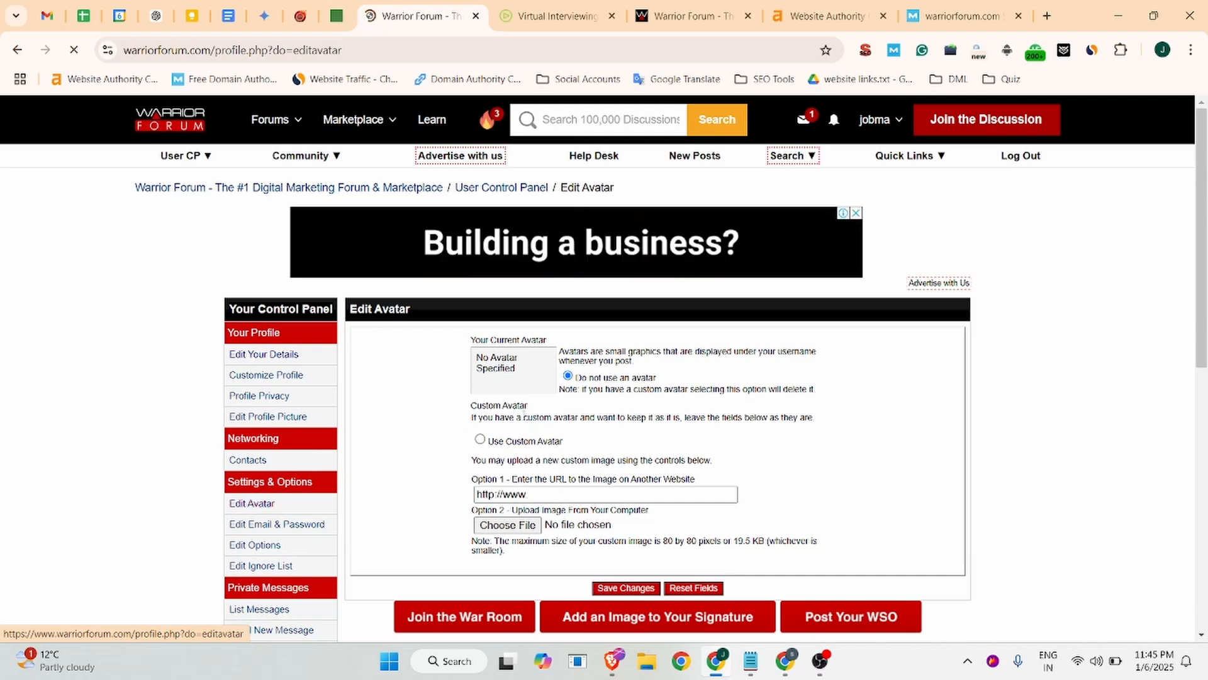
pyautogui.click(507, 527)
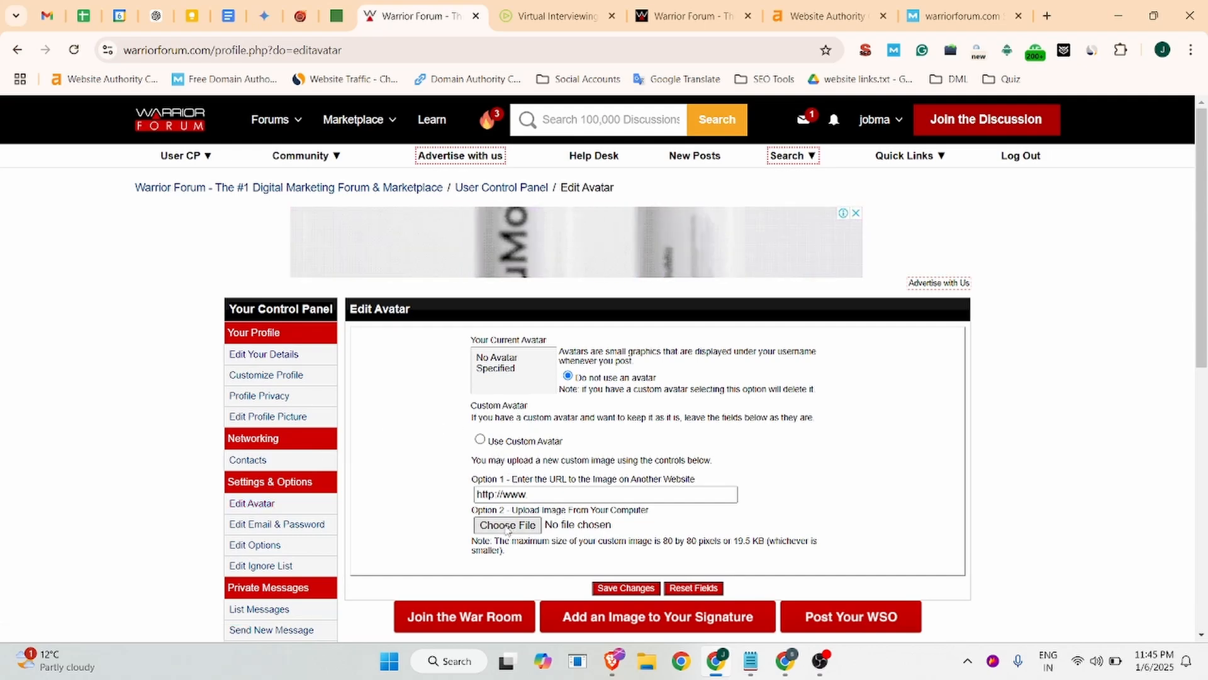
pyautogui.scroll(-15, 292, 235)
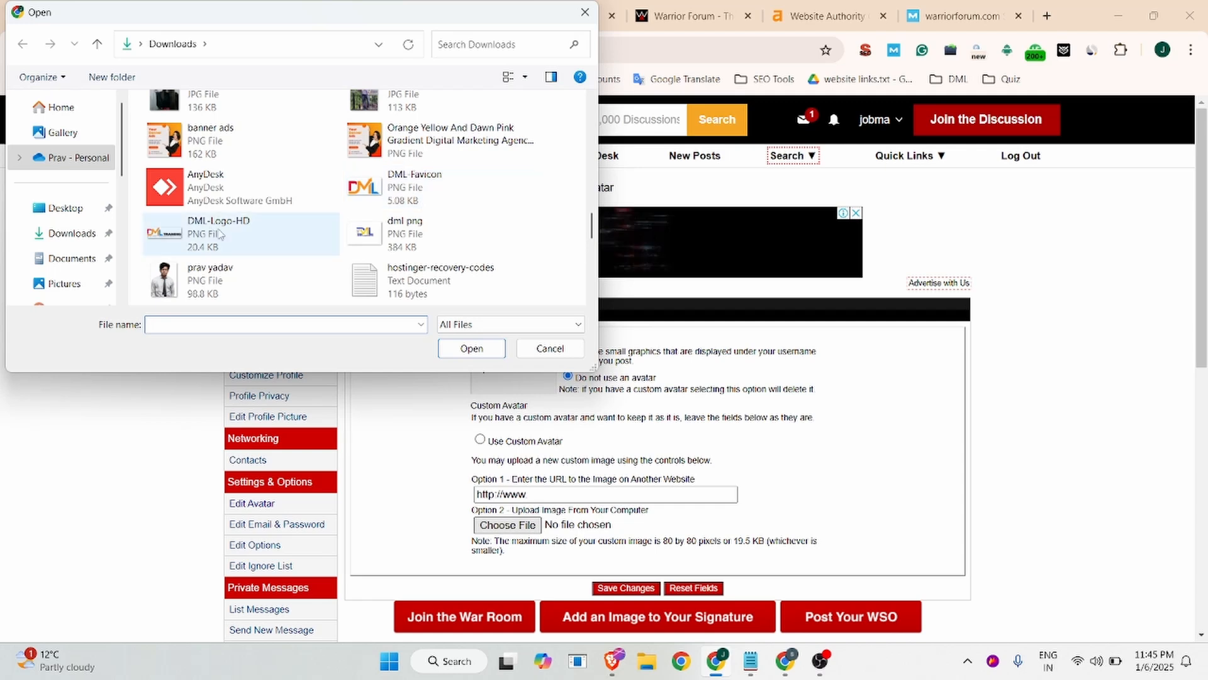
pyautogui.scroll(-3, 399, 237)
pyautogui.click(403, 234)
pyautogui.click(471, 349)
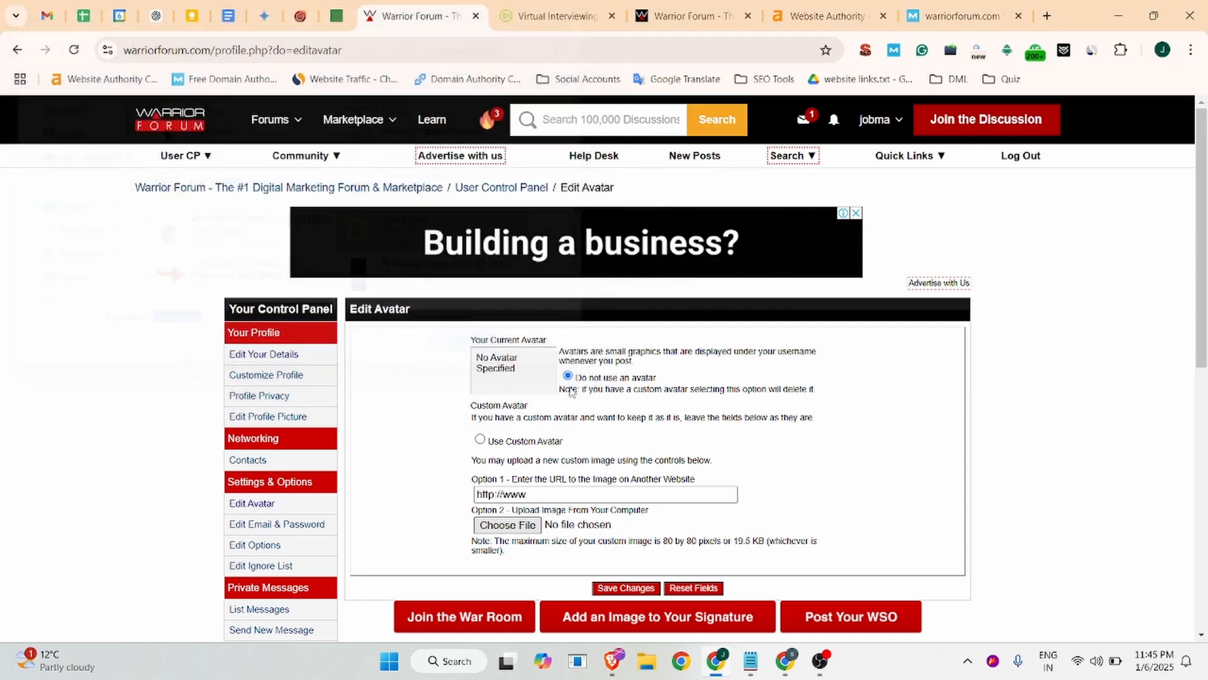
pyautogui.click(621, 591)
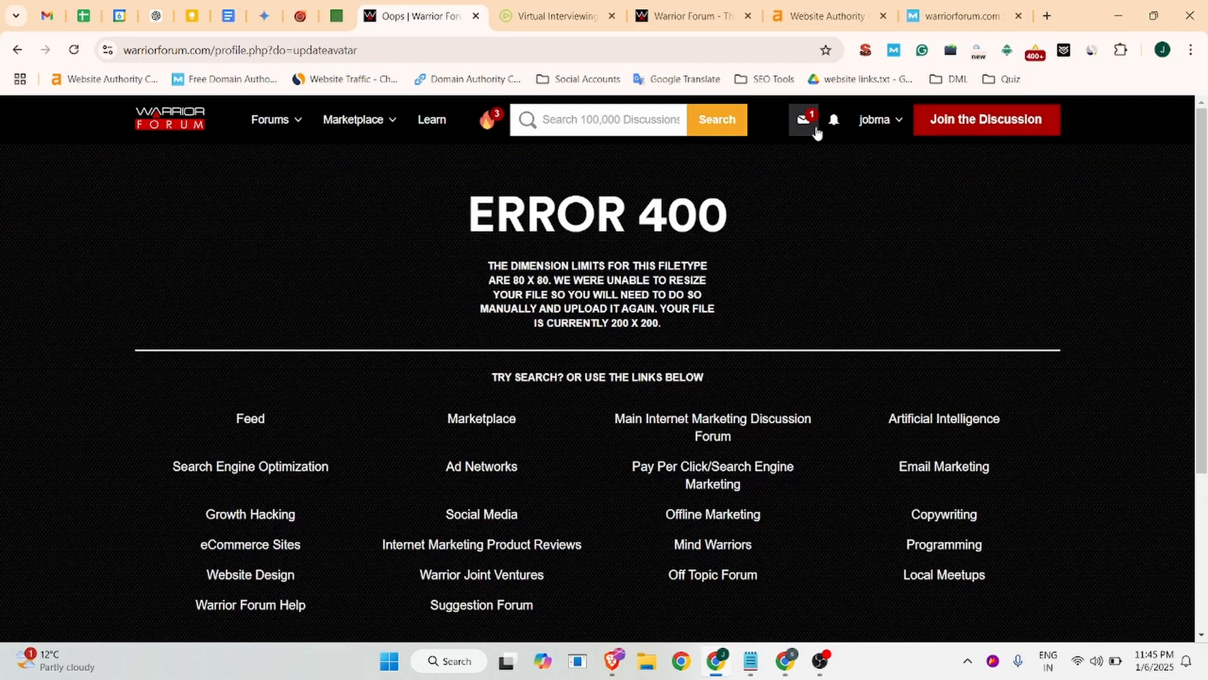
# Return to the account settings, open the profile picture editing page and examine its upload options and the available control panel sections
pyautogui.click(876, 121)
pyautogui.click(887, 235)
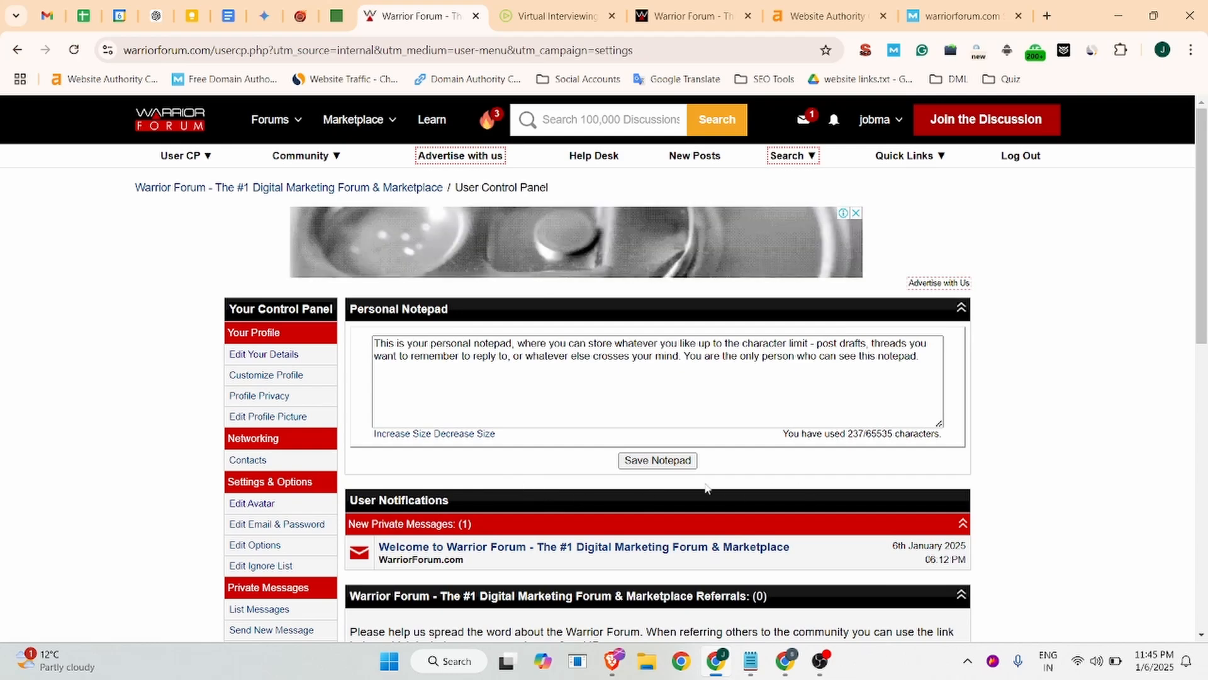
pyautogui.scroll(-1, 377, 450)
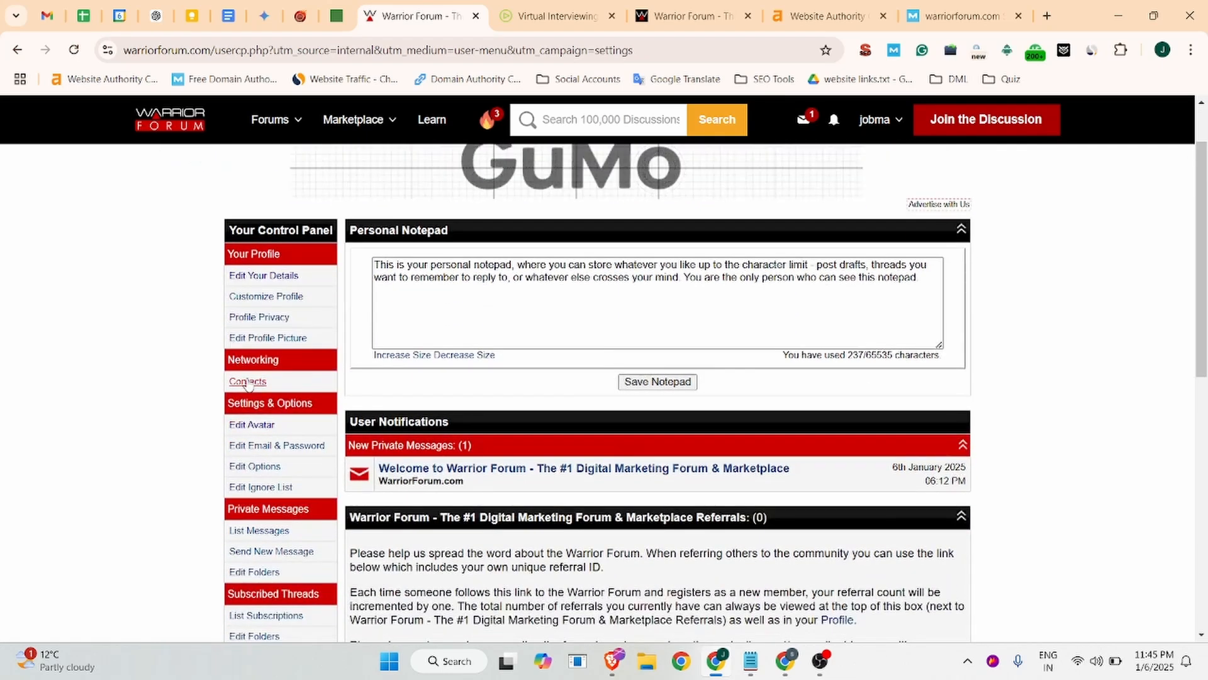
pyautogui.click(259, 340)
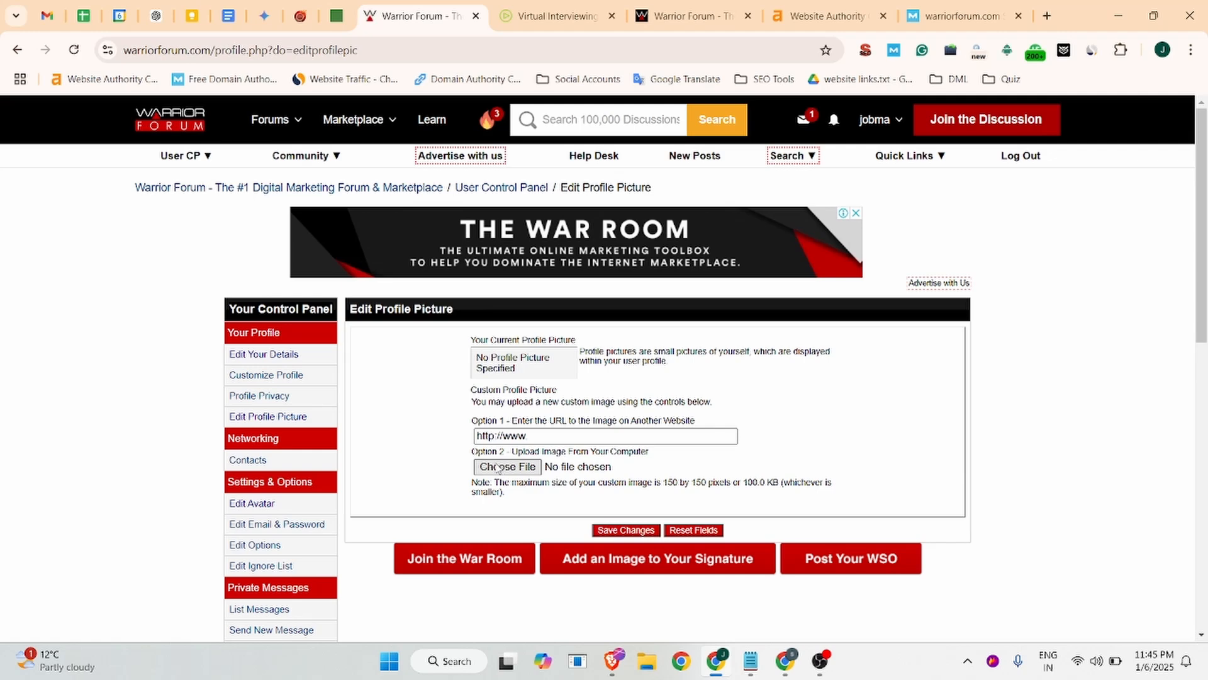
pyautogui.scroll(-1, 258, 469)
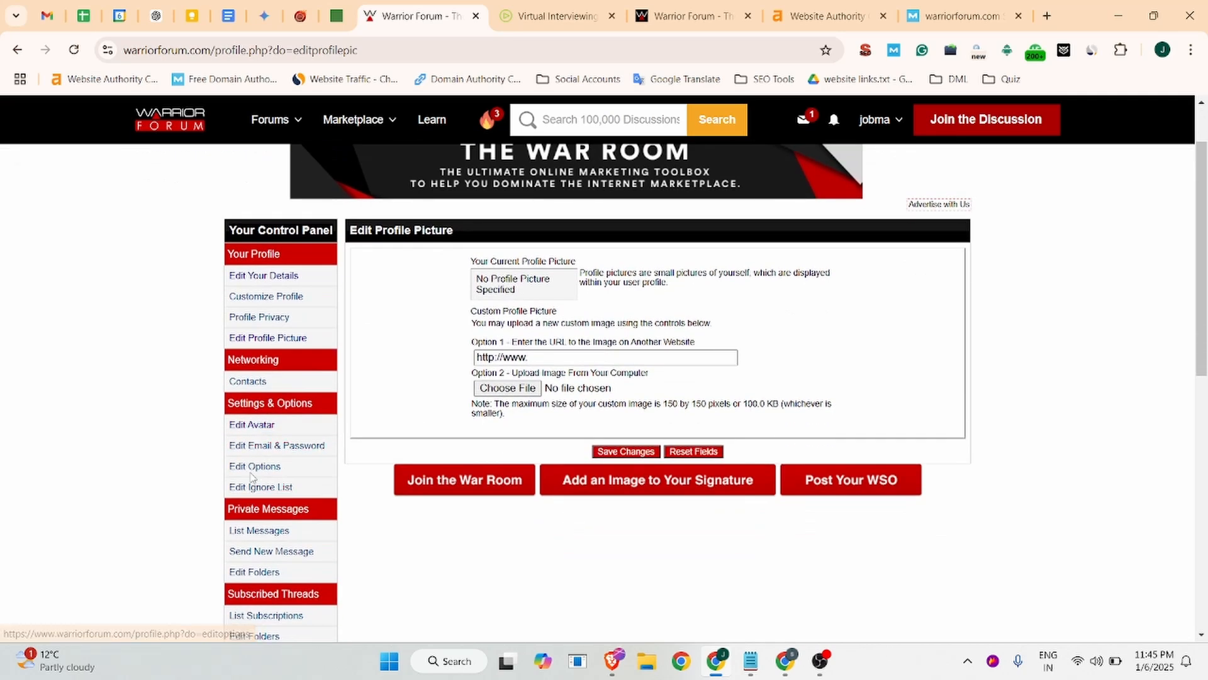
pyautogui.scroll(-2, 255, 529)
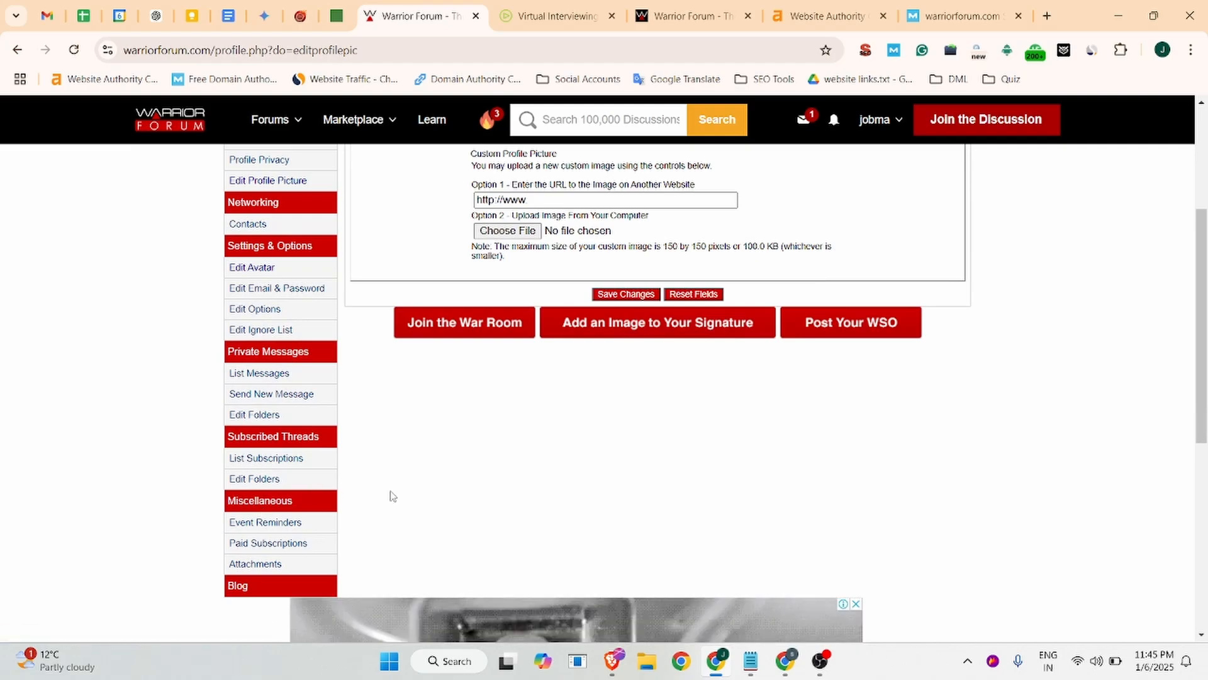
pyautogui.scroll(-3, 389, 493)
pyautogui.scroll(2, 637, 512)
pyautogui.scroll(4, 714, 445)
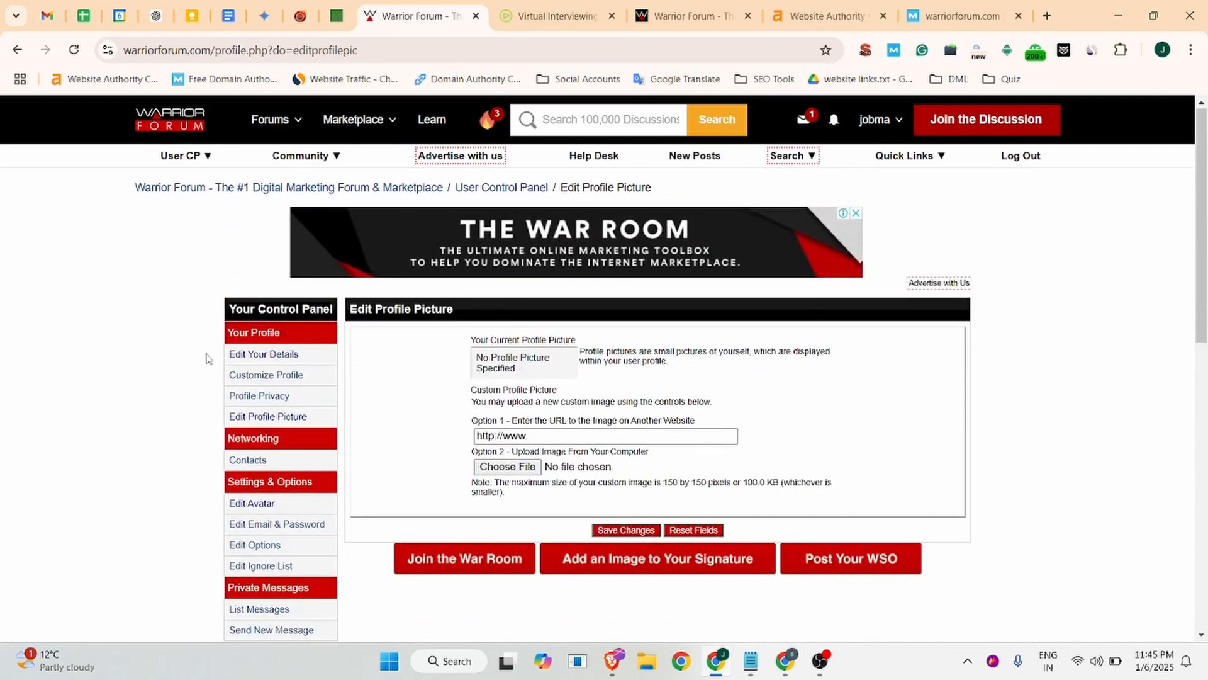
# Open the jobma member profile page to view the saved details
pyautogui.click(266, 336)
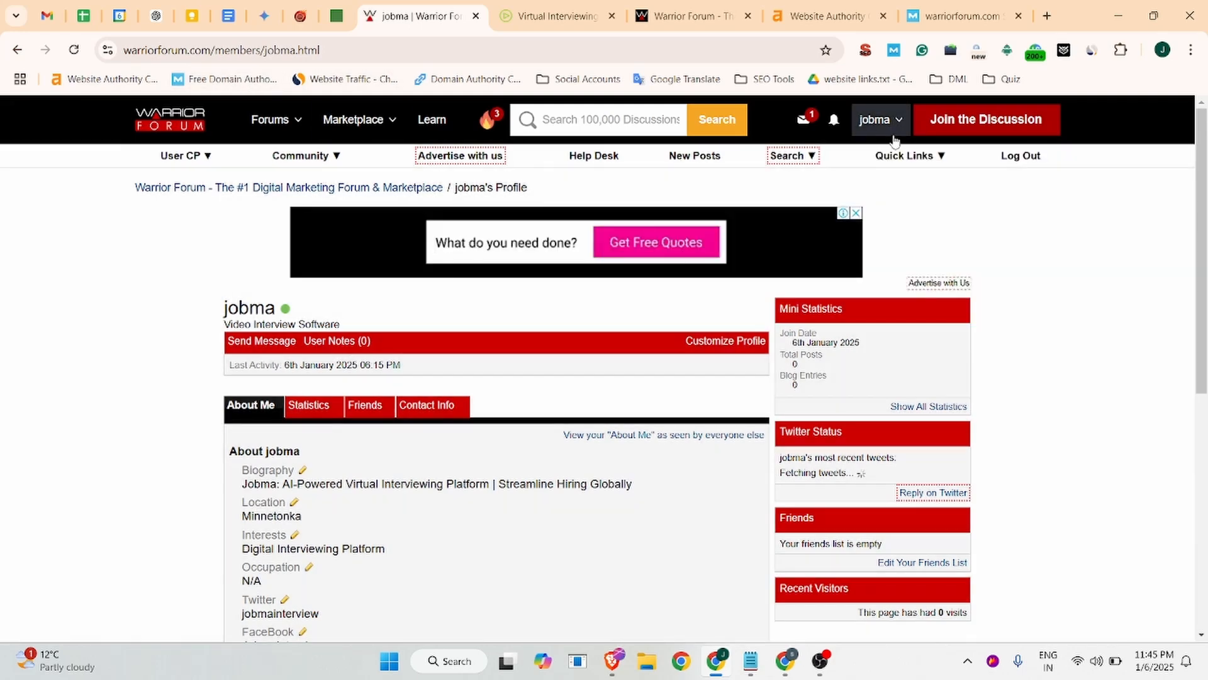
pyautogui.click(895, 132)
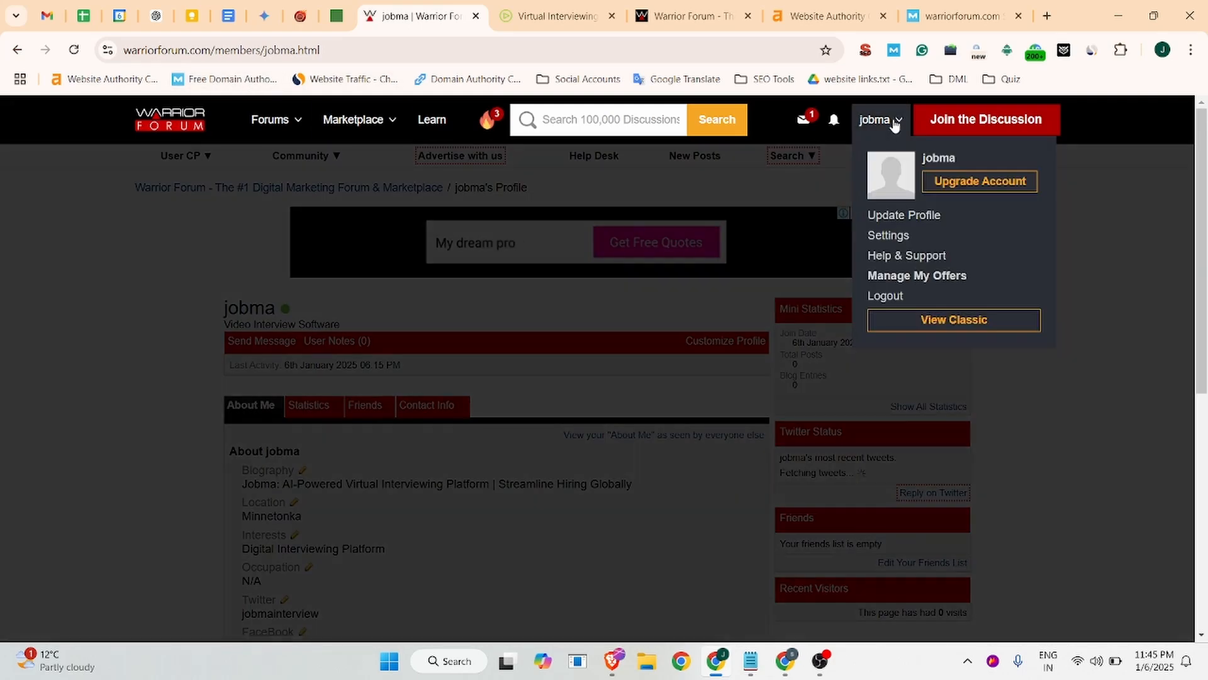
pyautogui.click(898, 222)
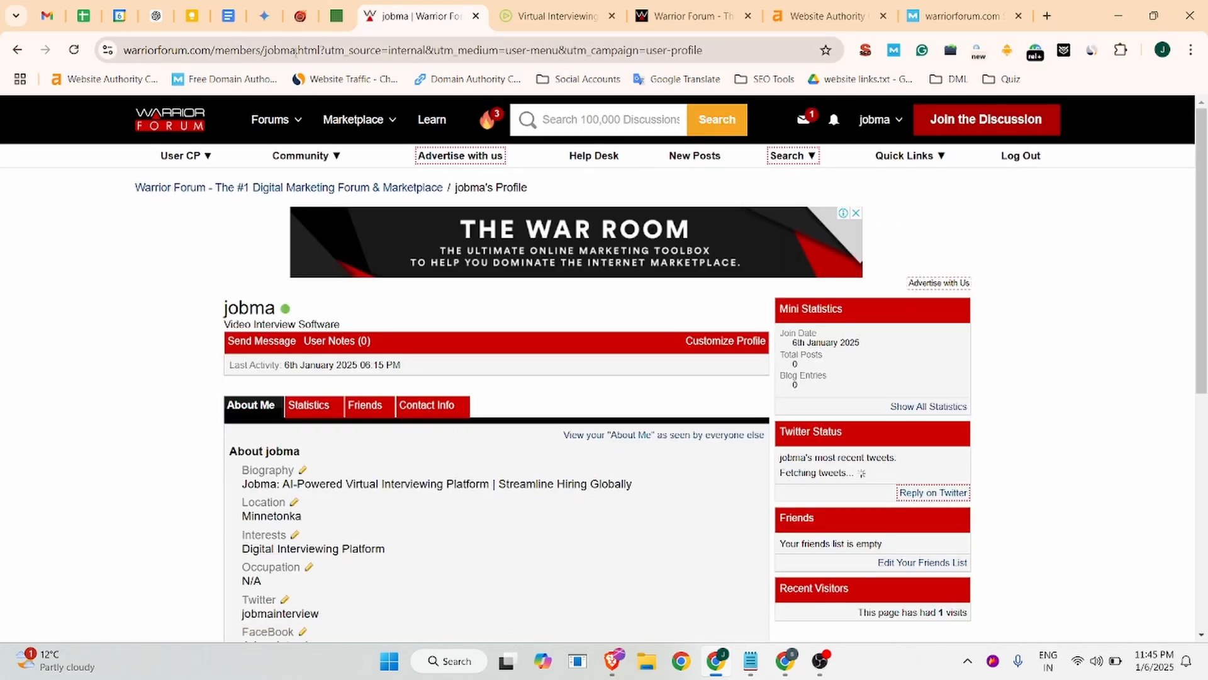
# Copy the profile URL up to "jobma.html?", open it in an incognito window and view the profile's Contact Info
pyautogui.moveTo(324, 50); pyautogui.dragTo(89, 44)
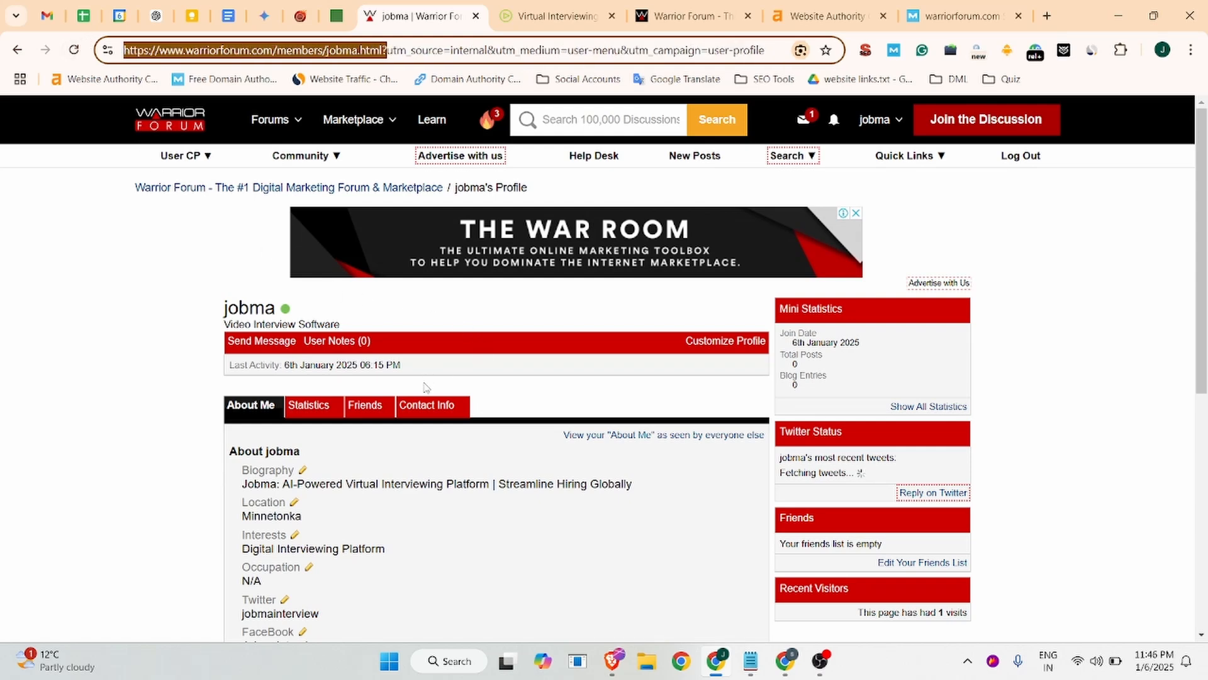
pyautogui.hotkey('ctrl', 'c')
pyautogui.hotkey('ctrl', 'shift', 'n')
pyautogui.hotkey('ctrl', 'v')
pyautogui.press('Return')
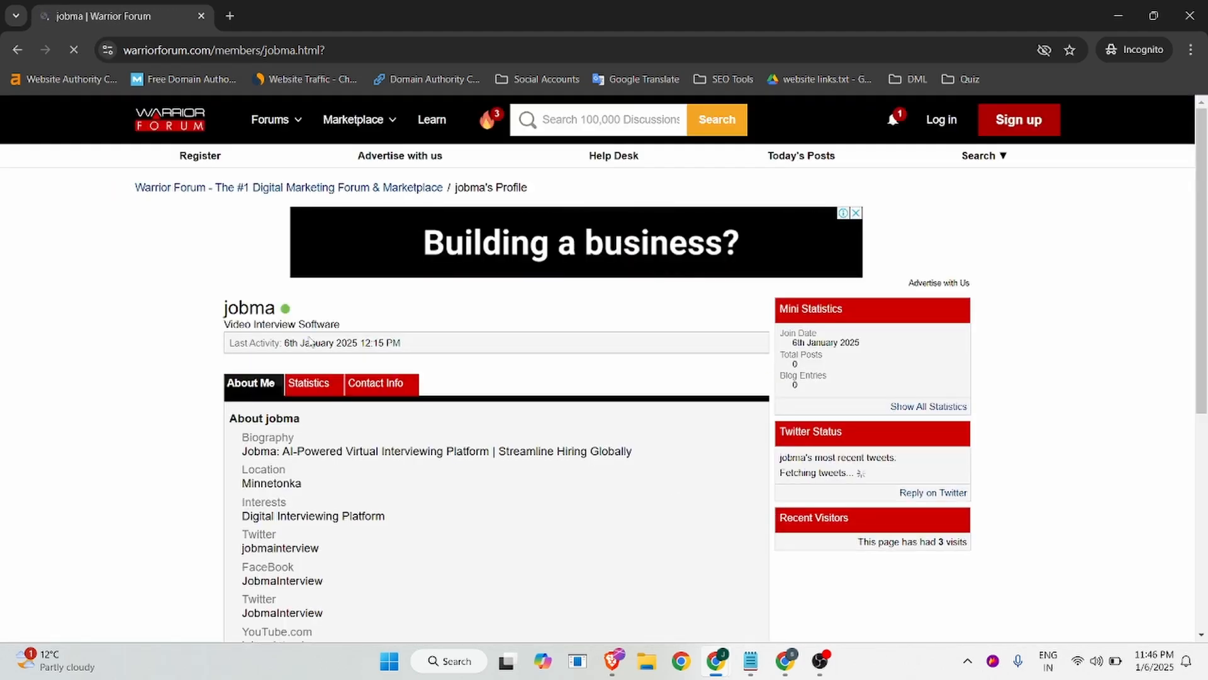
pyautogui.click(372, 383)
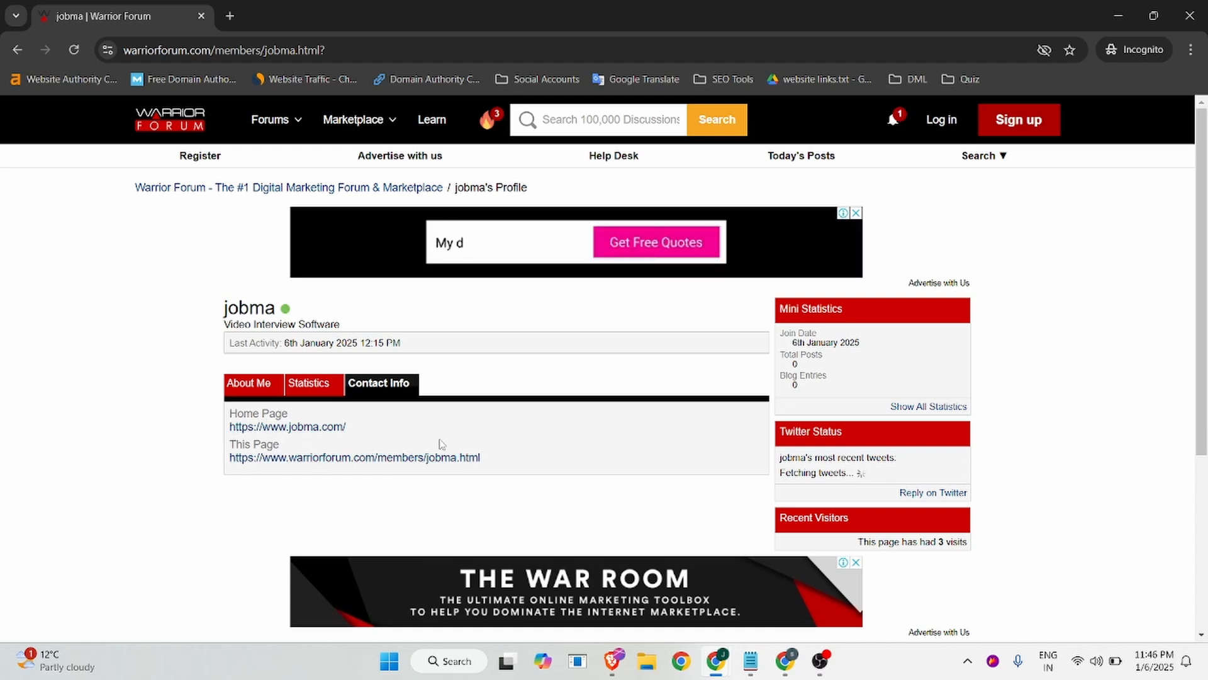
# Inspect the HTML of the profile's Home Page link for its rel attribute, and close the incognito window
pyautogui.rightClick(292, 430)
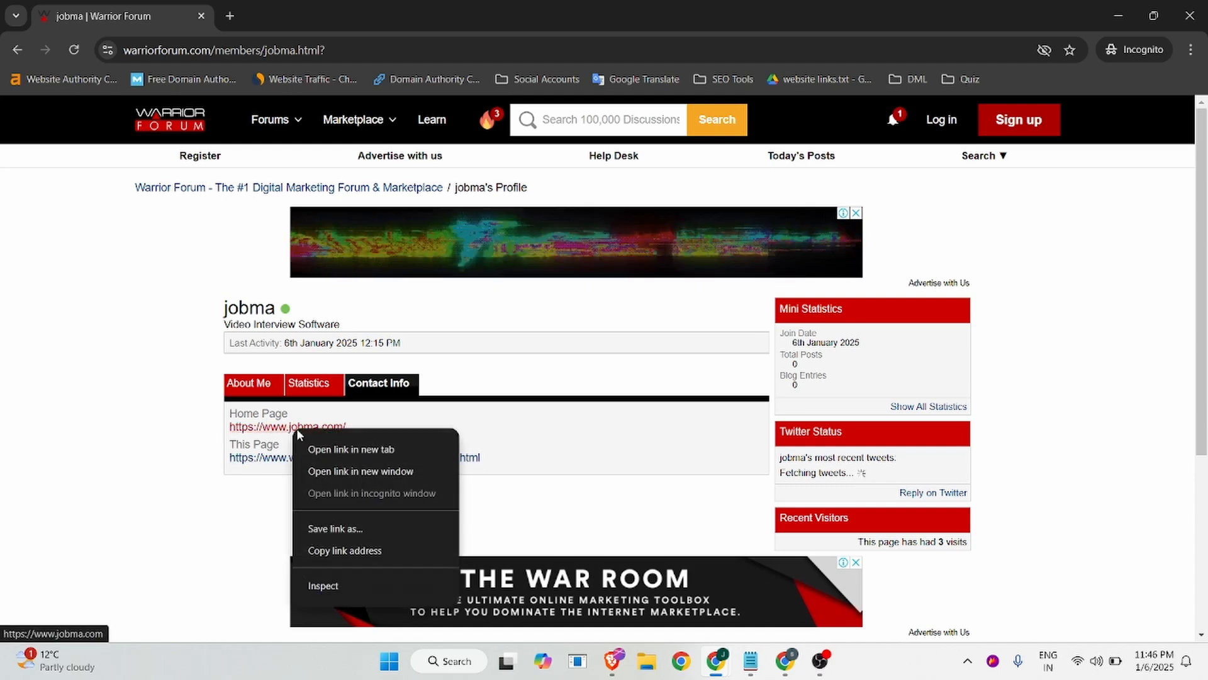
pyautogui.click(323, 581)
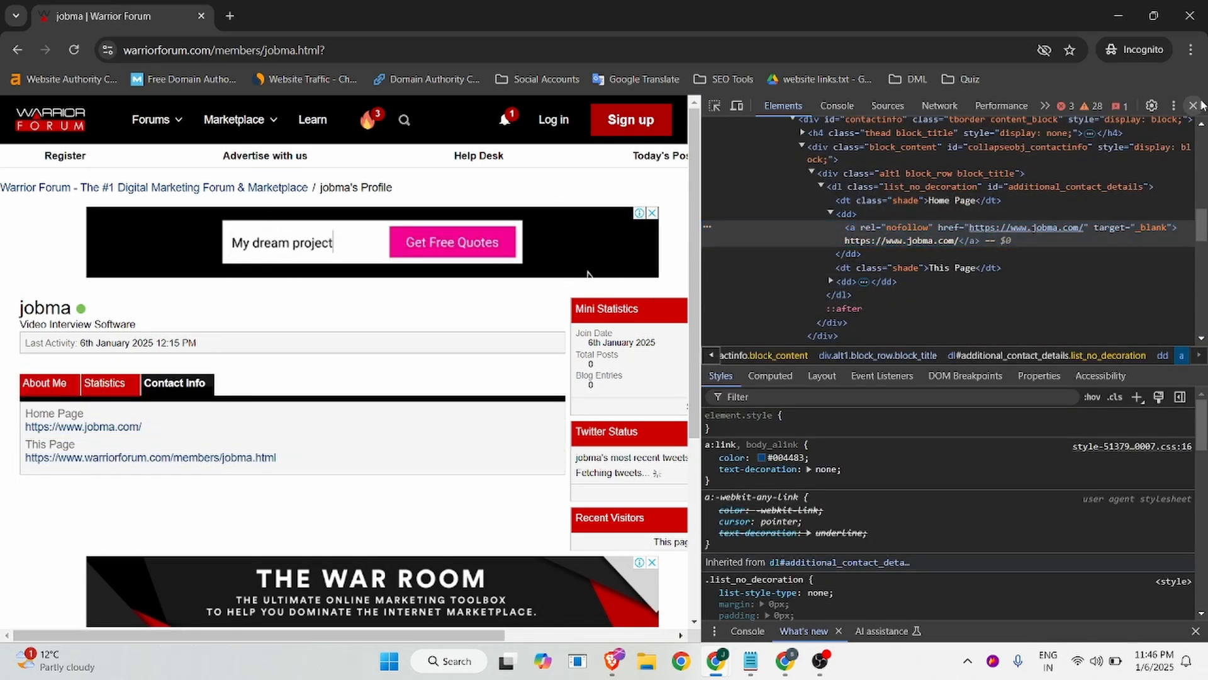
pyautogui.click(1194, 105)
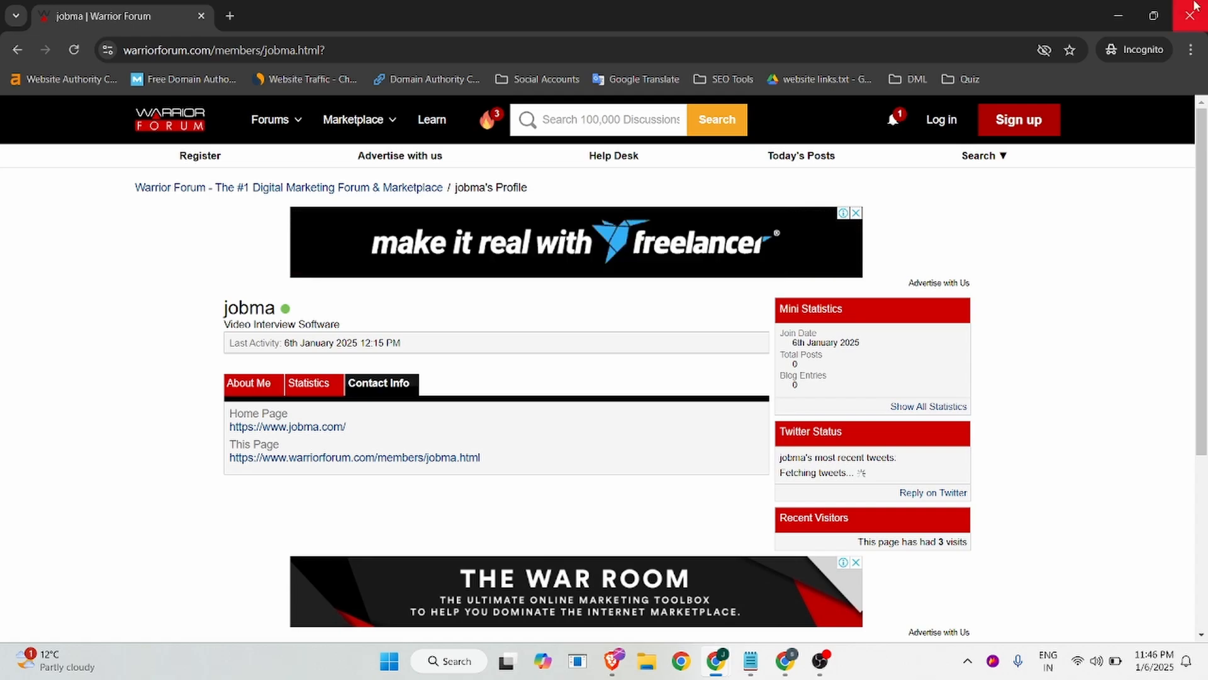
pyautogui.click(1192, 11)
# Review the logged-in jobma profile, go to the forum's home feed and open the "AI Video Generator Question" thread
pyautogui.scroll(-4, 354, 407)
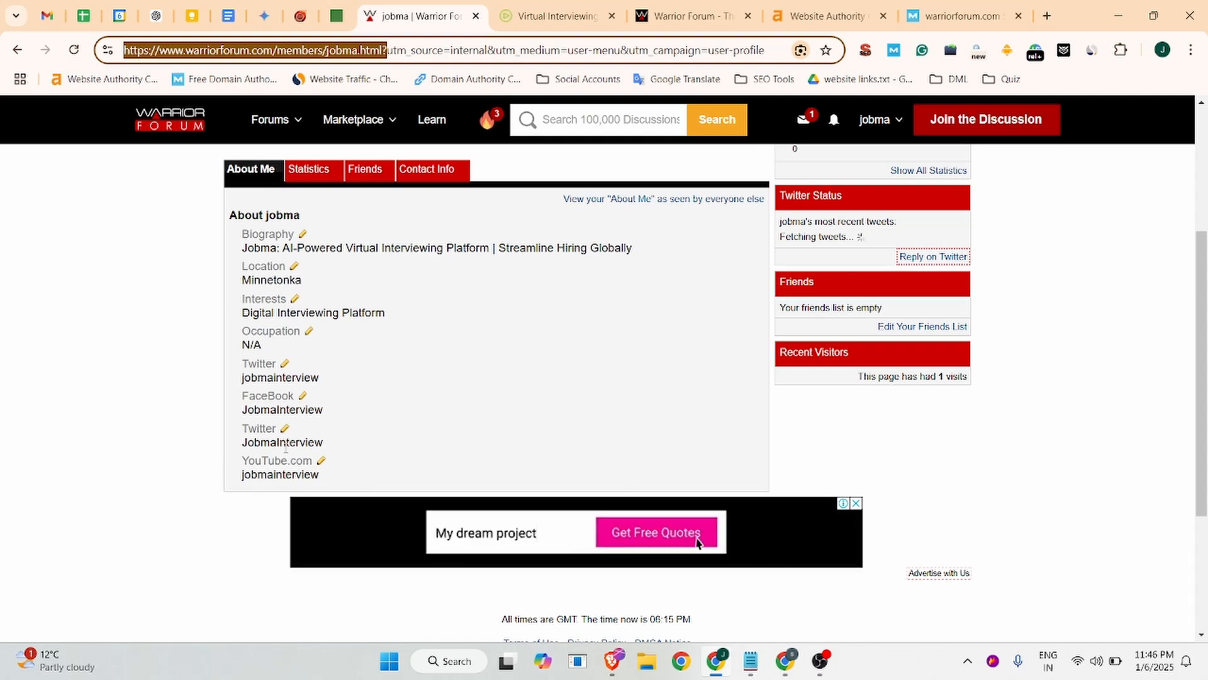
pyautogui.scroll(4, 380, 401)
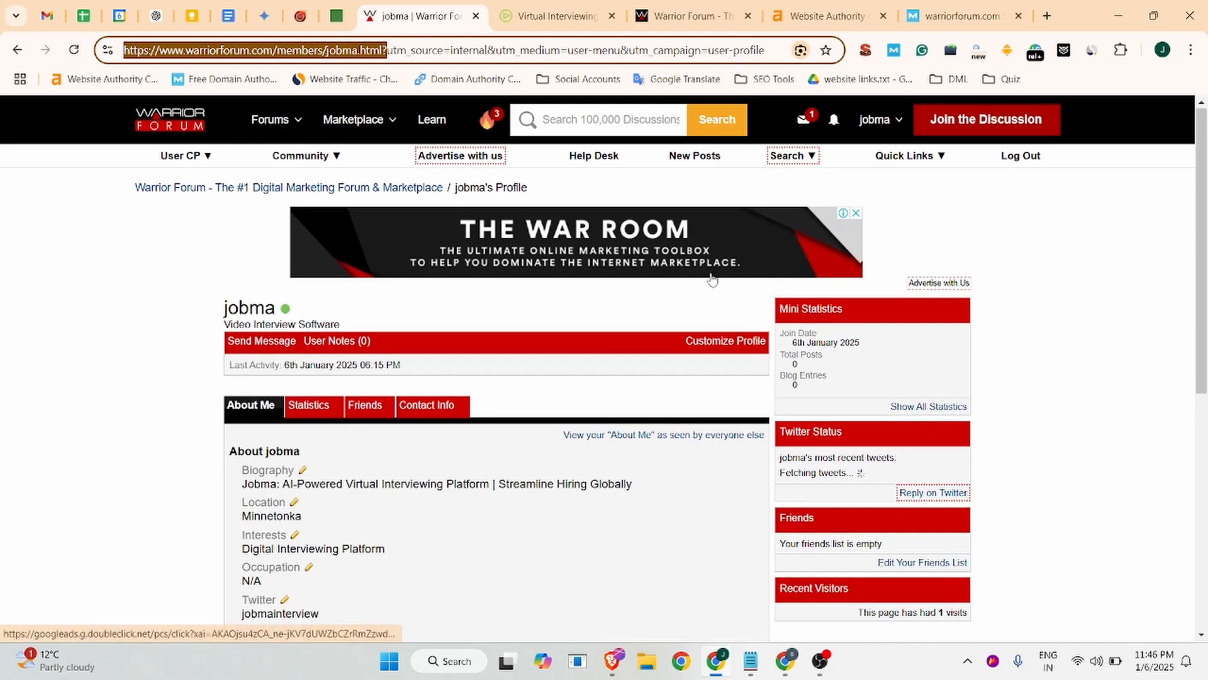
pyautogui.click(170, 130)
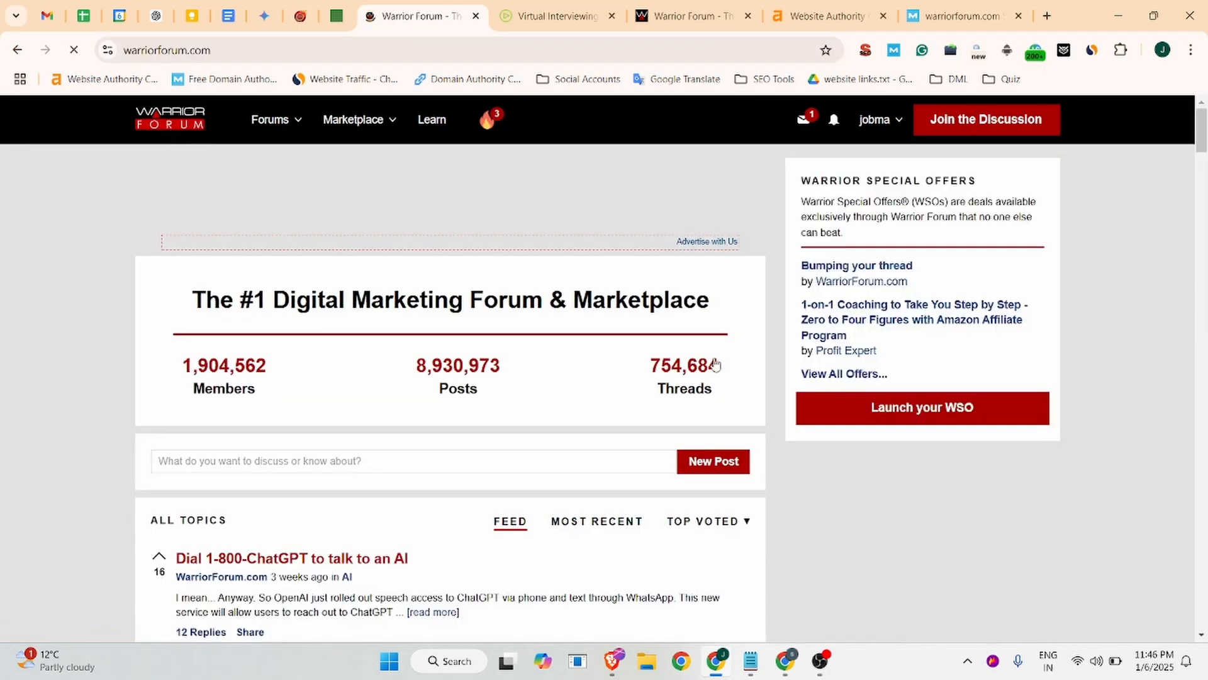
pyautogui.scroll(-4, 299, 426)
pyautogui.scroll(-5, 298, 426)
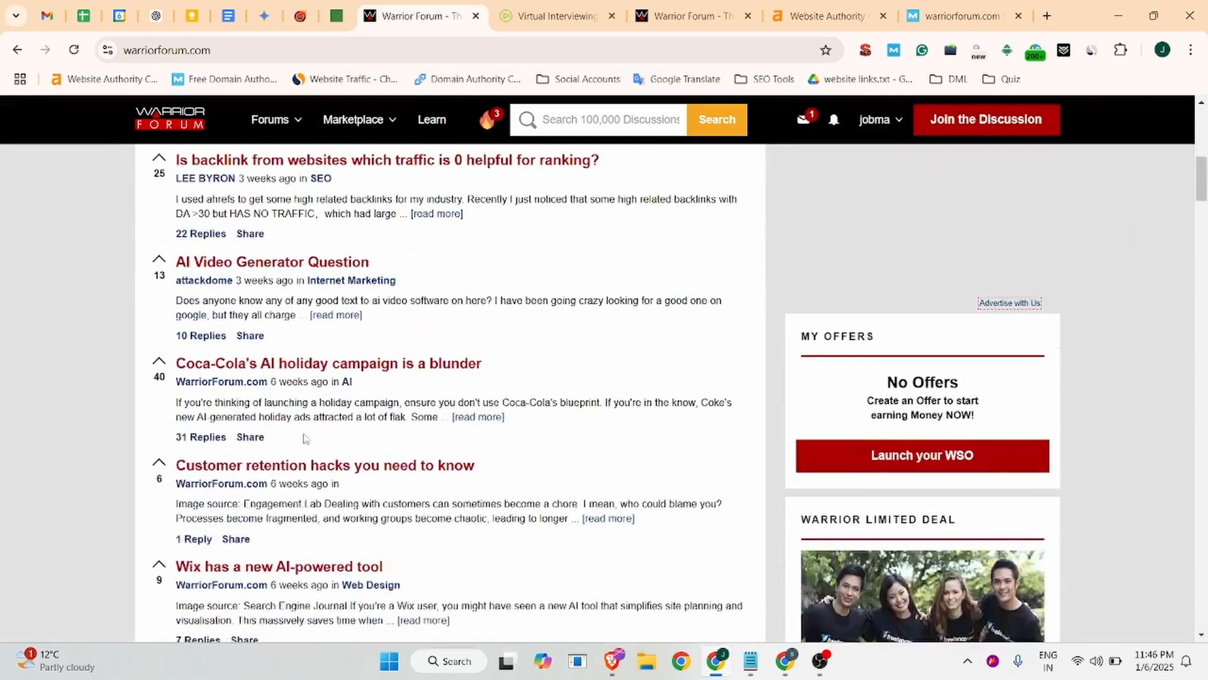
pyautogui.click(241, 265)
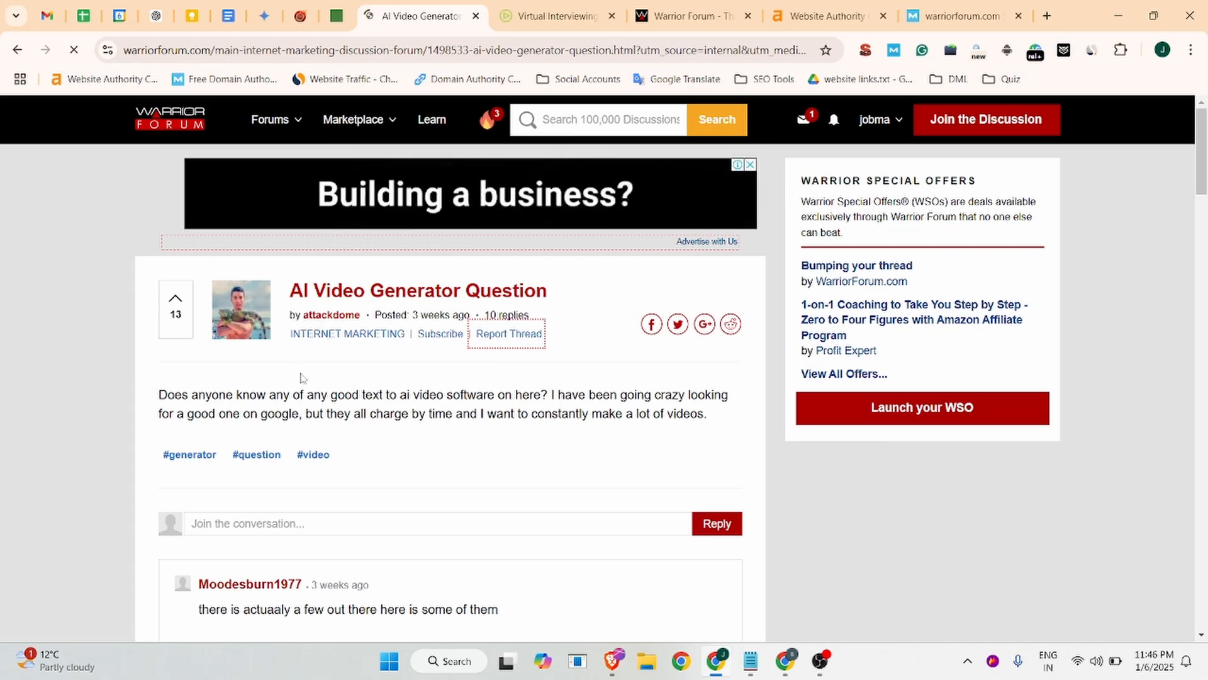
# Open the thread's reply editor and look over its formatting and posting options
pyautogui.scroll(-4, 406, 423)
pyautogui.click(321, 289)
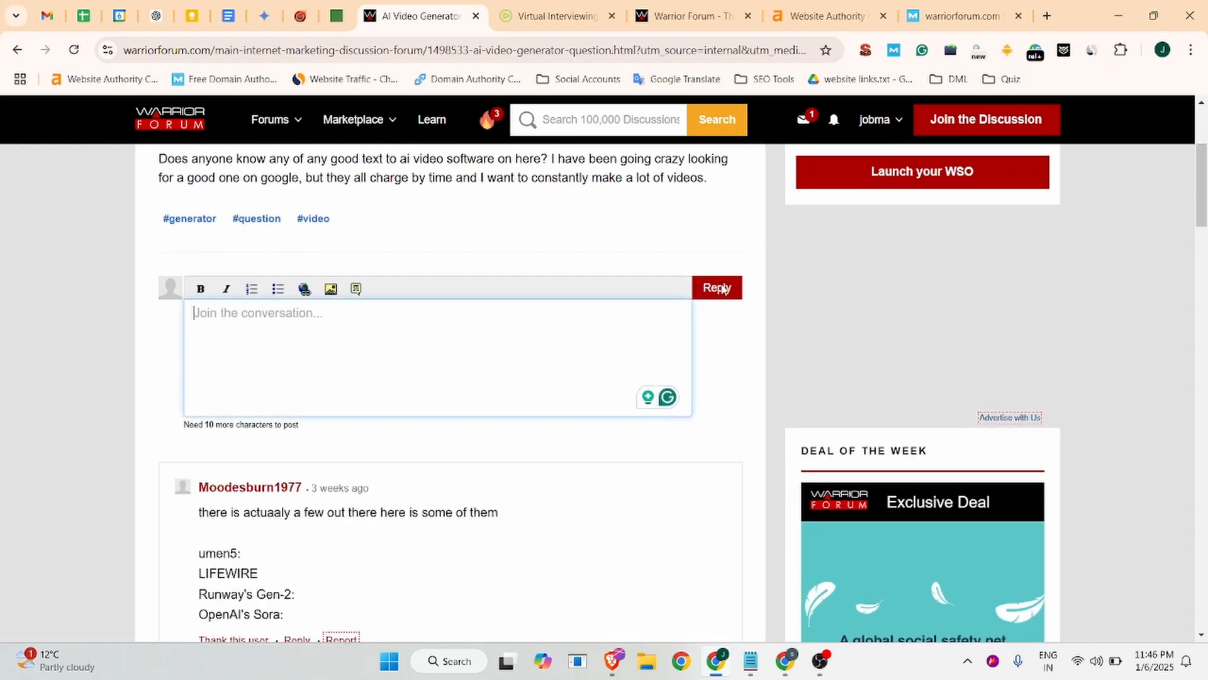
pyautogui.scroll(4, 715, 250)
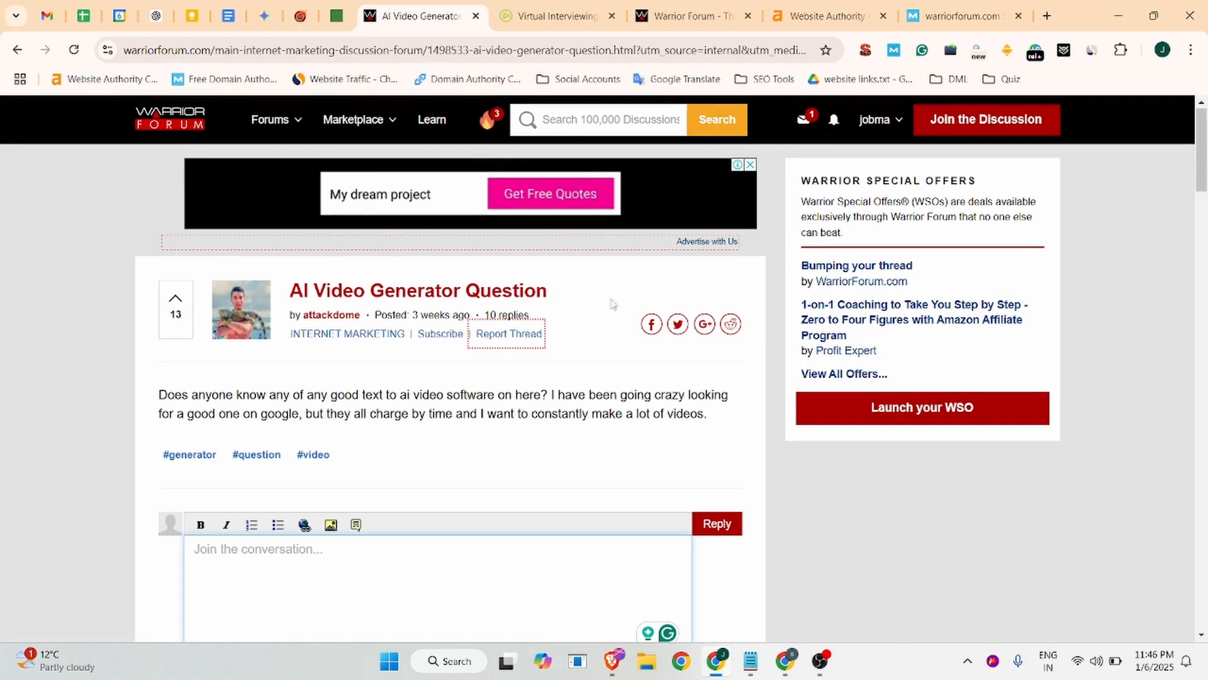
# Return to the forum home page and log in with the saved username and account password
pyautogui.click(17, 49)
pyautogui.scroll(8, 685, 361)
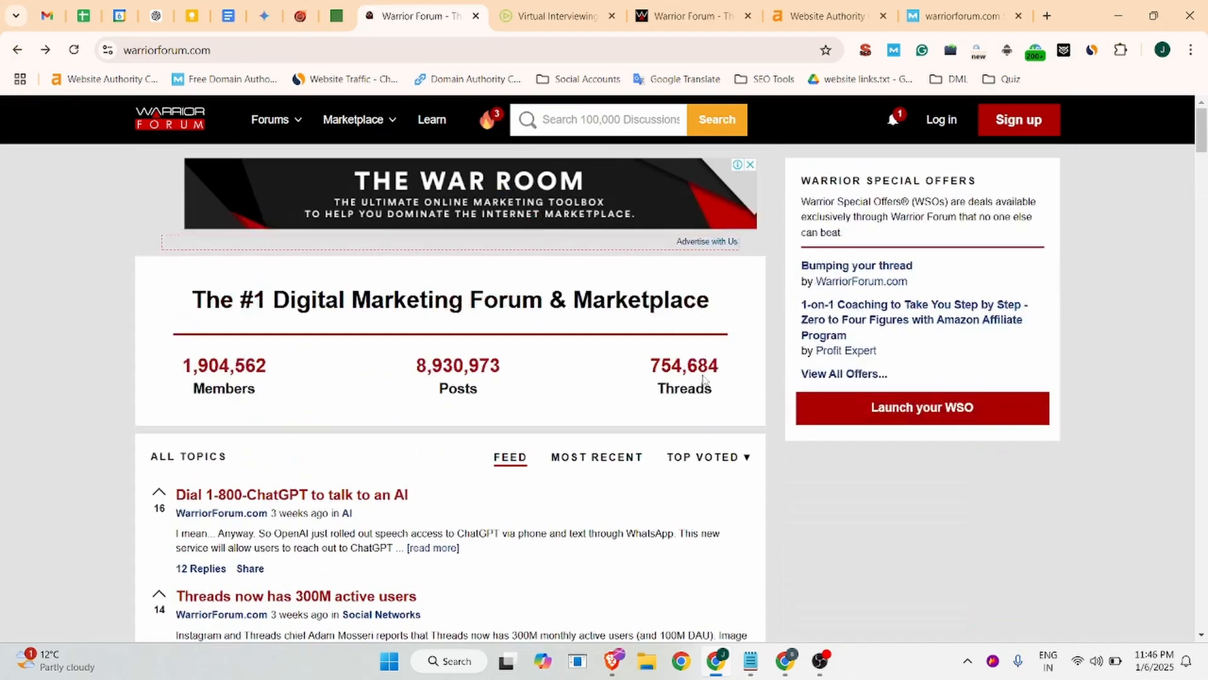
pyautogui.scroll(-2, 535, 409)
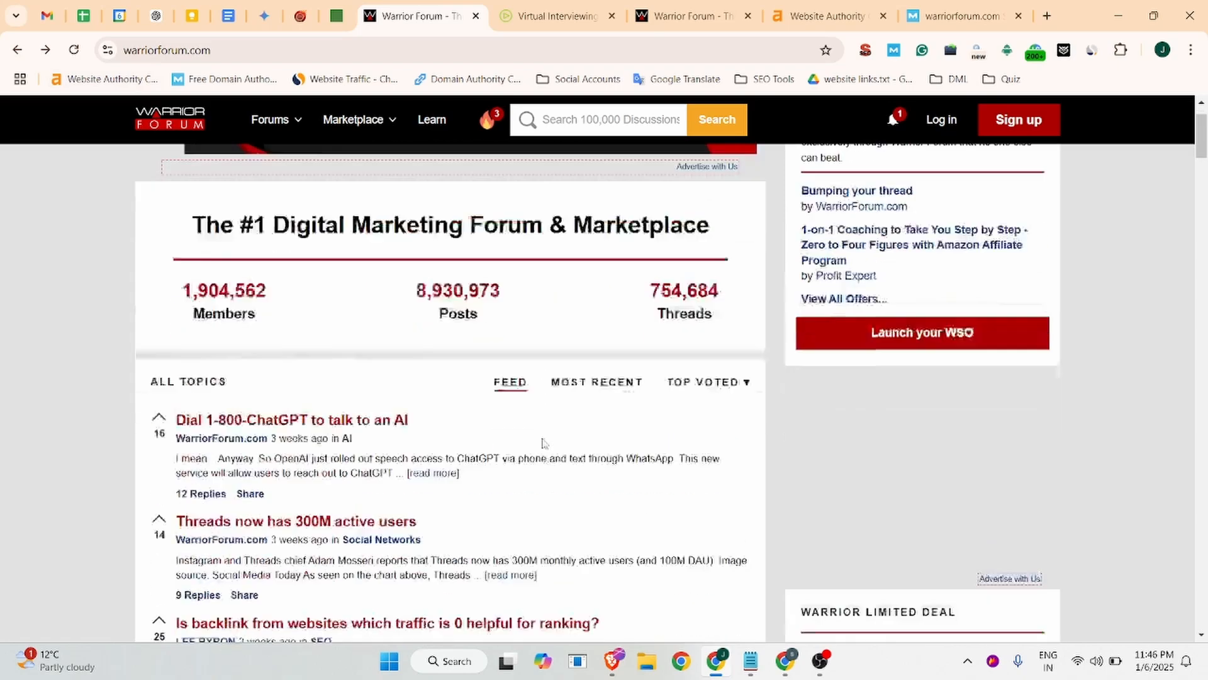
pyautogui.scroll(2, 415, 340)
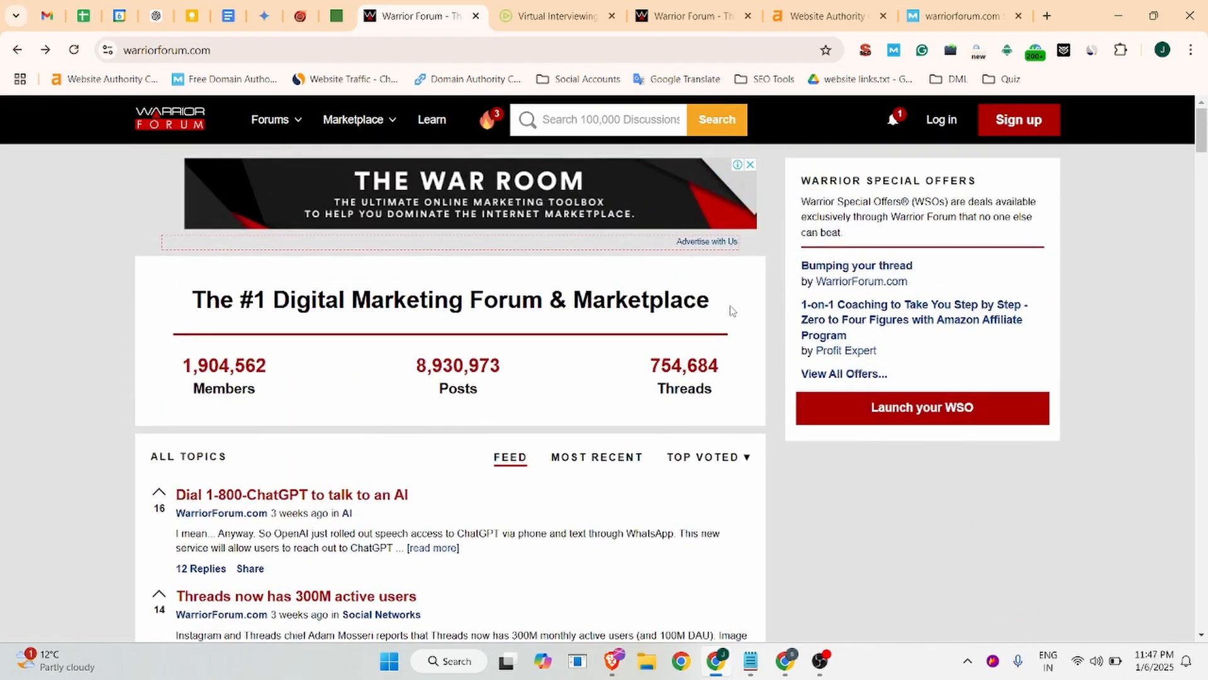
pyautogui.click(942, 119)
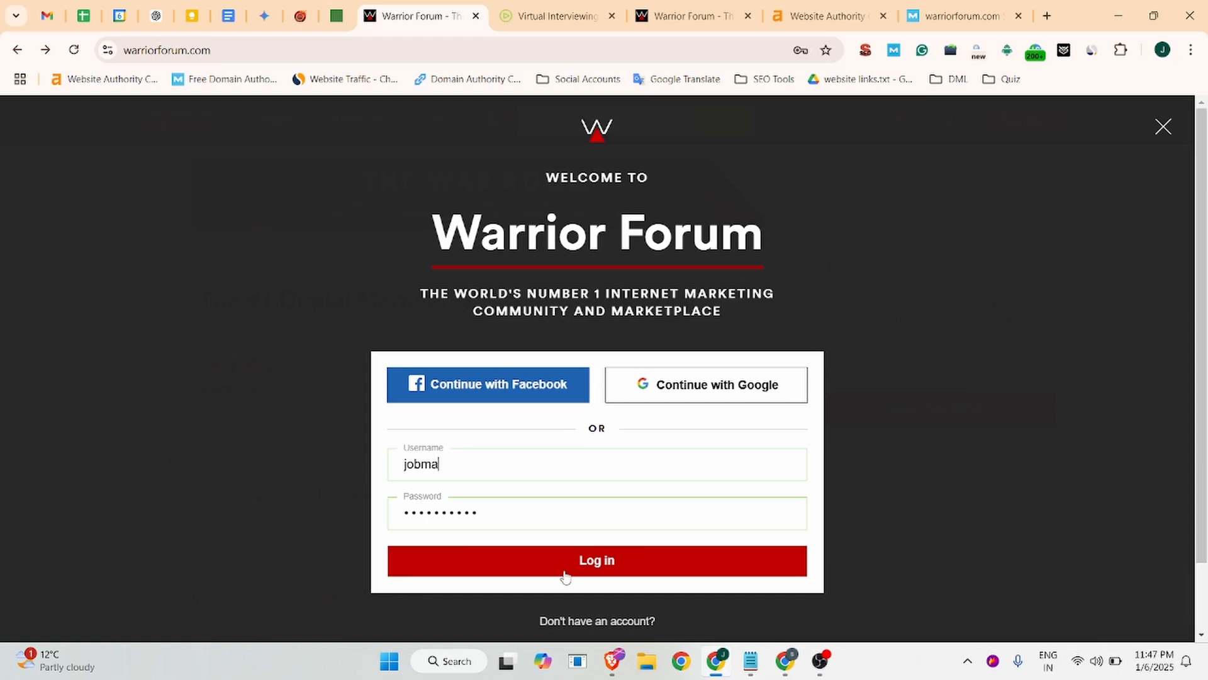
pyautogui.click(595, 561)
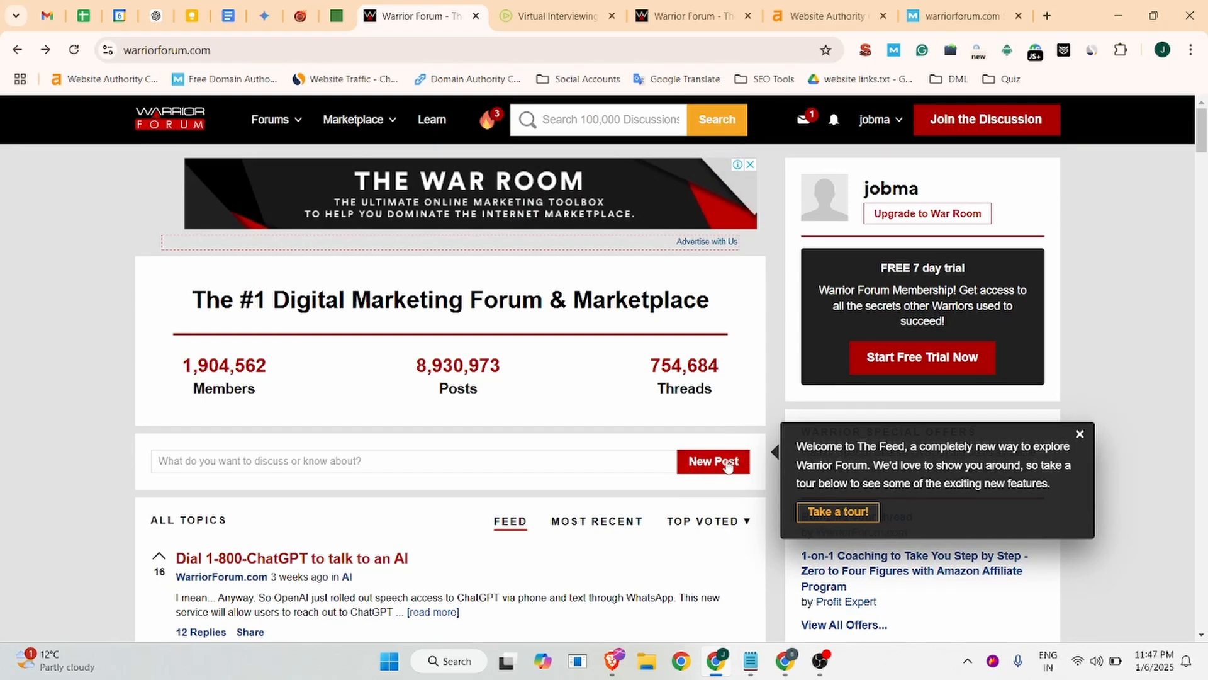
# Start a new thread, dismiss the tour pop-up and set the title to "What is Interview Management System?"
pyautogui.click(741, 461)
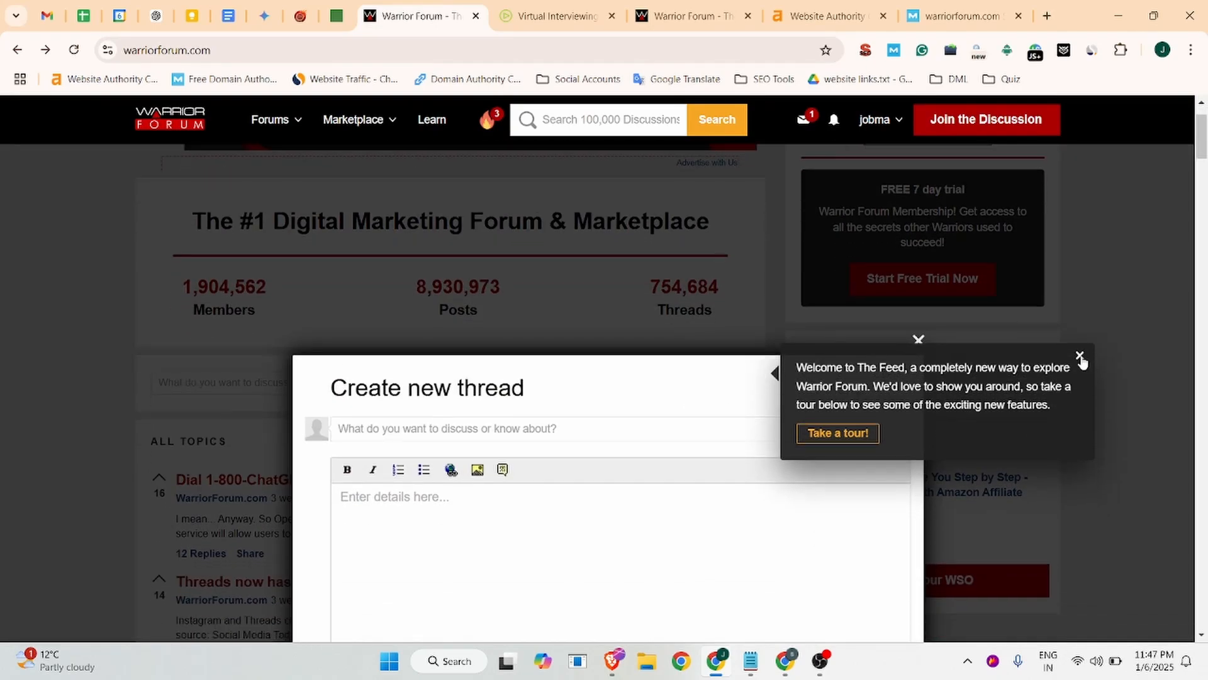
pyautogui.click(1080, 359)
pyautogui.click(710, 387)
pyautogui.click(385, 419)
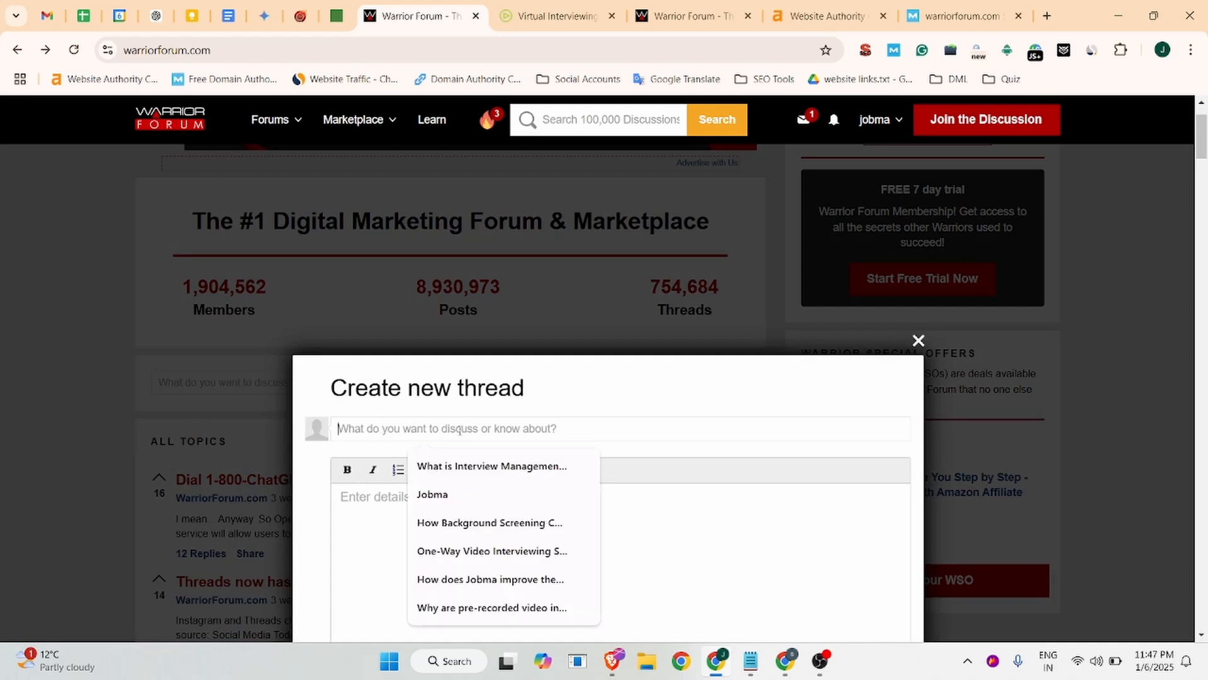
pyautogui.click(494, 464)
pyautogui.click(400, 527)
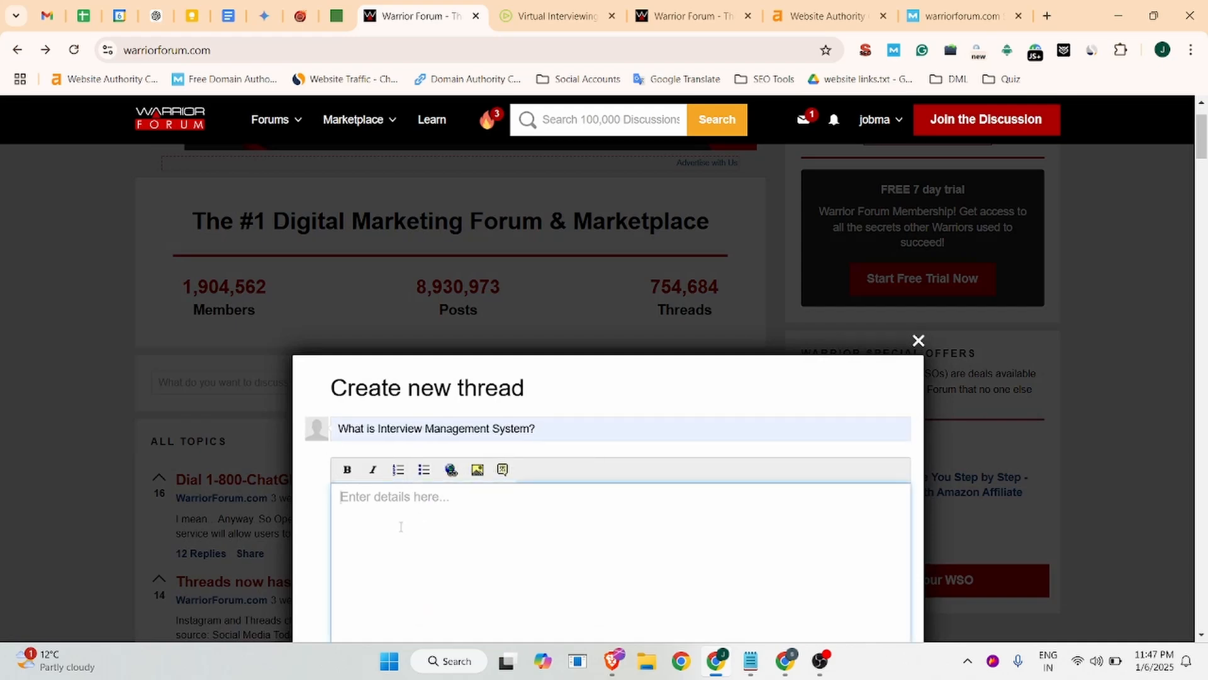
# Examine the new thread form's details area, forum category and posting options, and close it without posting
pyautogui.scroll(-5, 386, 502)
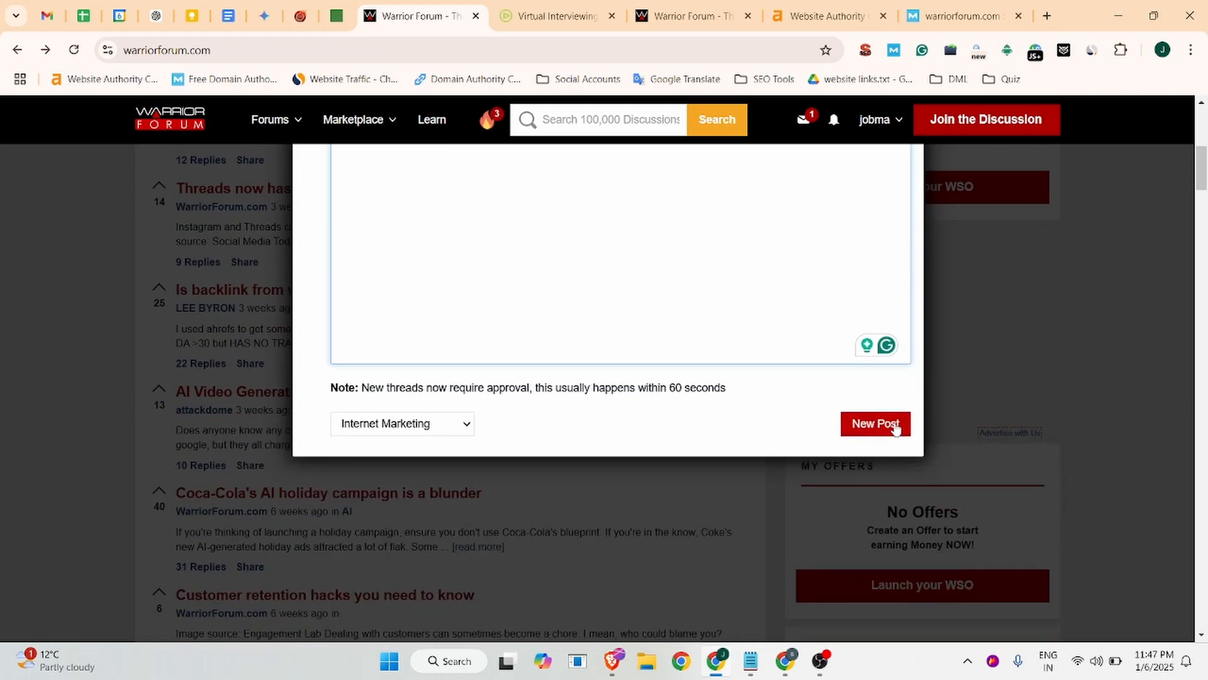
pyautogui.scroll(4, 897, 425)
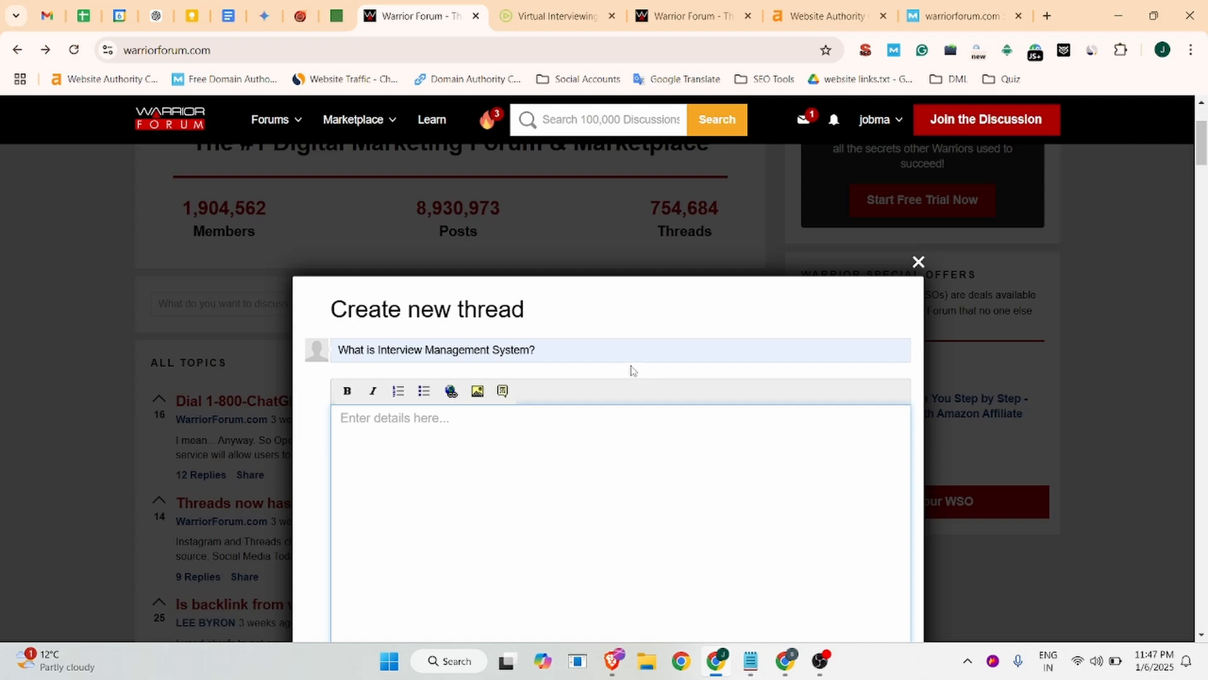
pyautogui.click(918, 263)
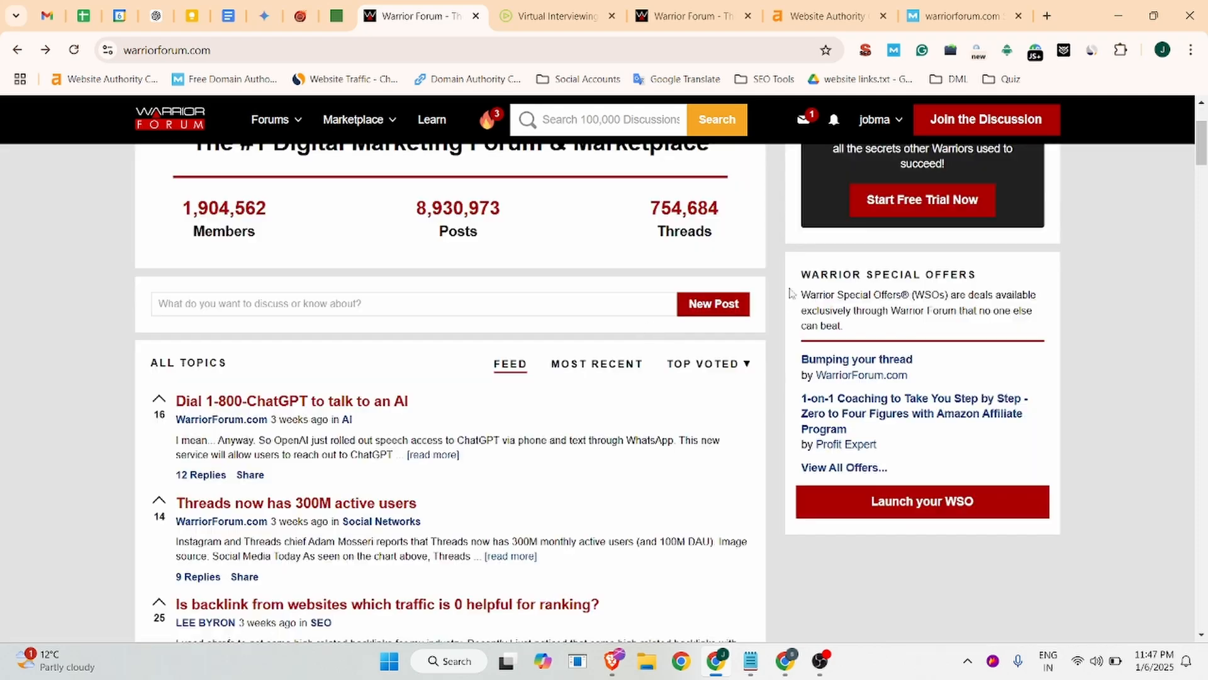
# Highlight the words "Digital Marketing" in the home page heading
pyautogui.scroll(3, 277, 291)
pyautogui.moveTo(277, 291); pyautogui.dragTo(463, 301)
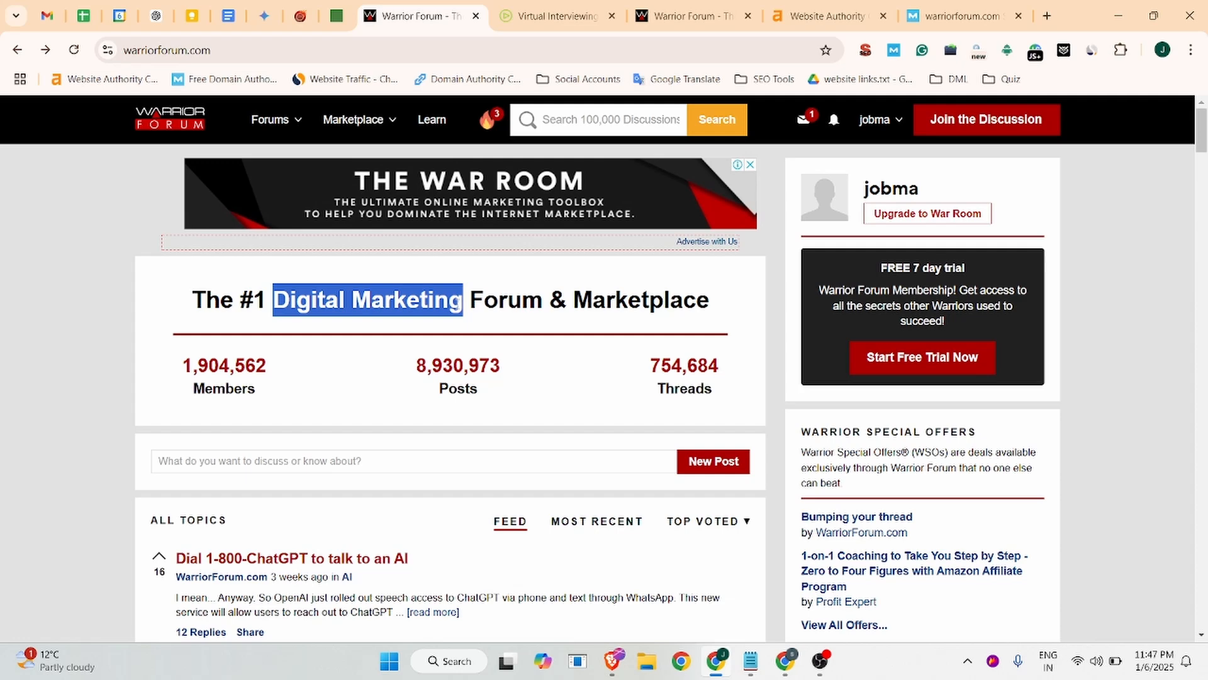